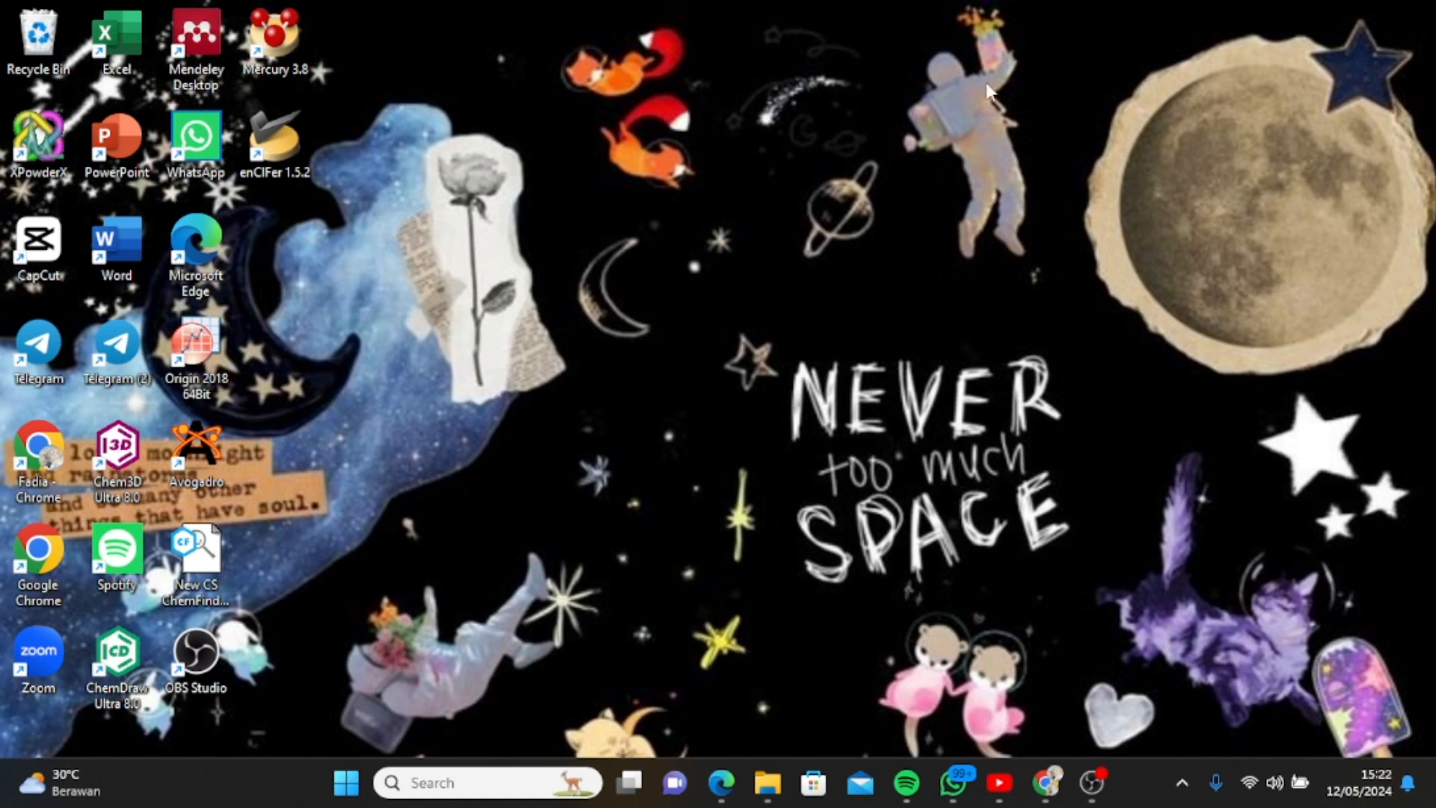
# Launch Match!, continue with the evaluation version and dismiss the initial file import dialog.
pyautogui.click(443, 783)
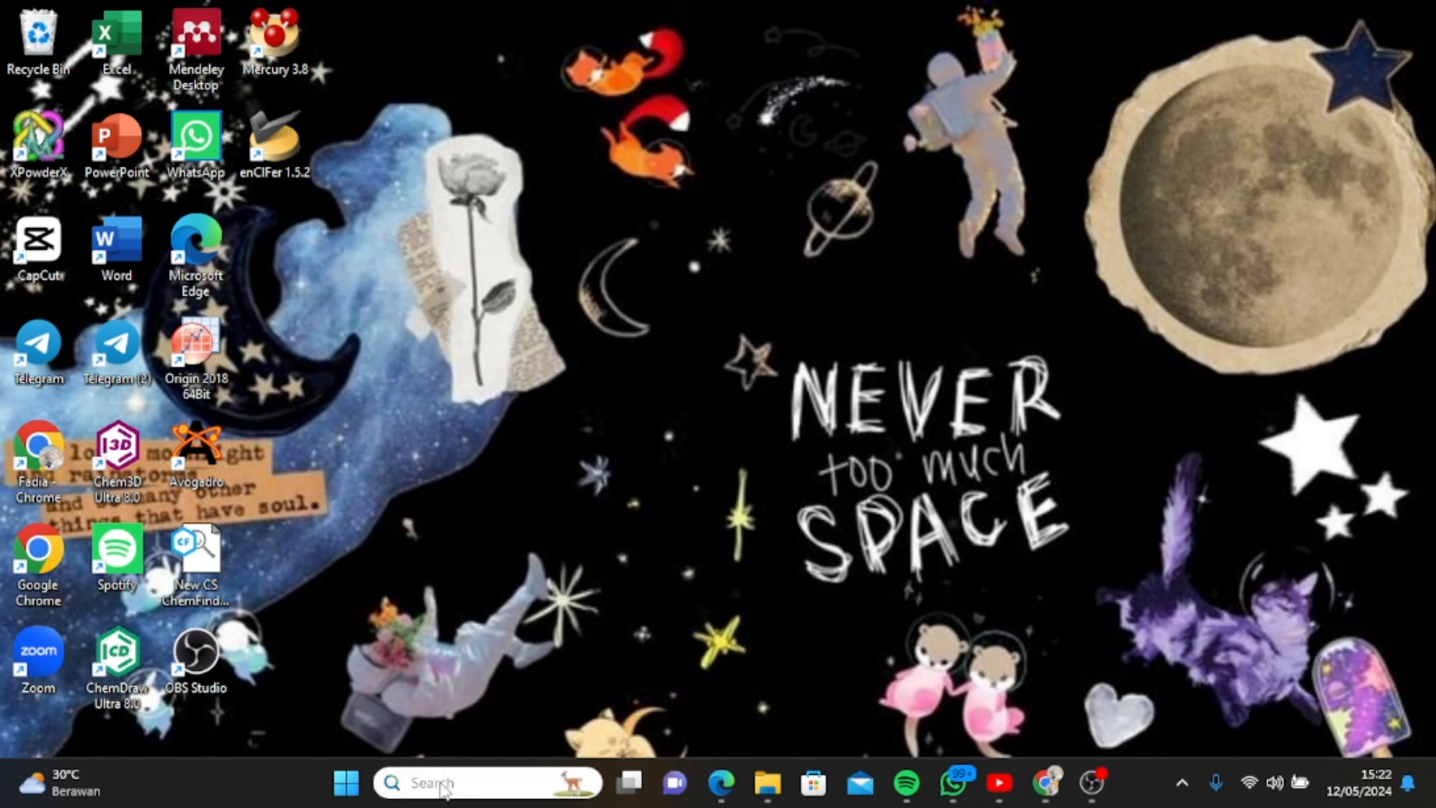
pyautogui.write('mat')
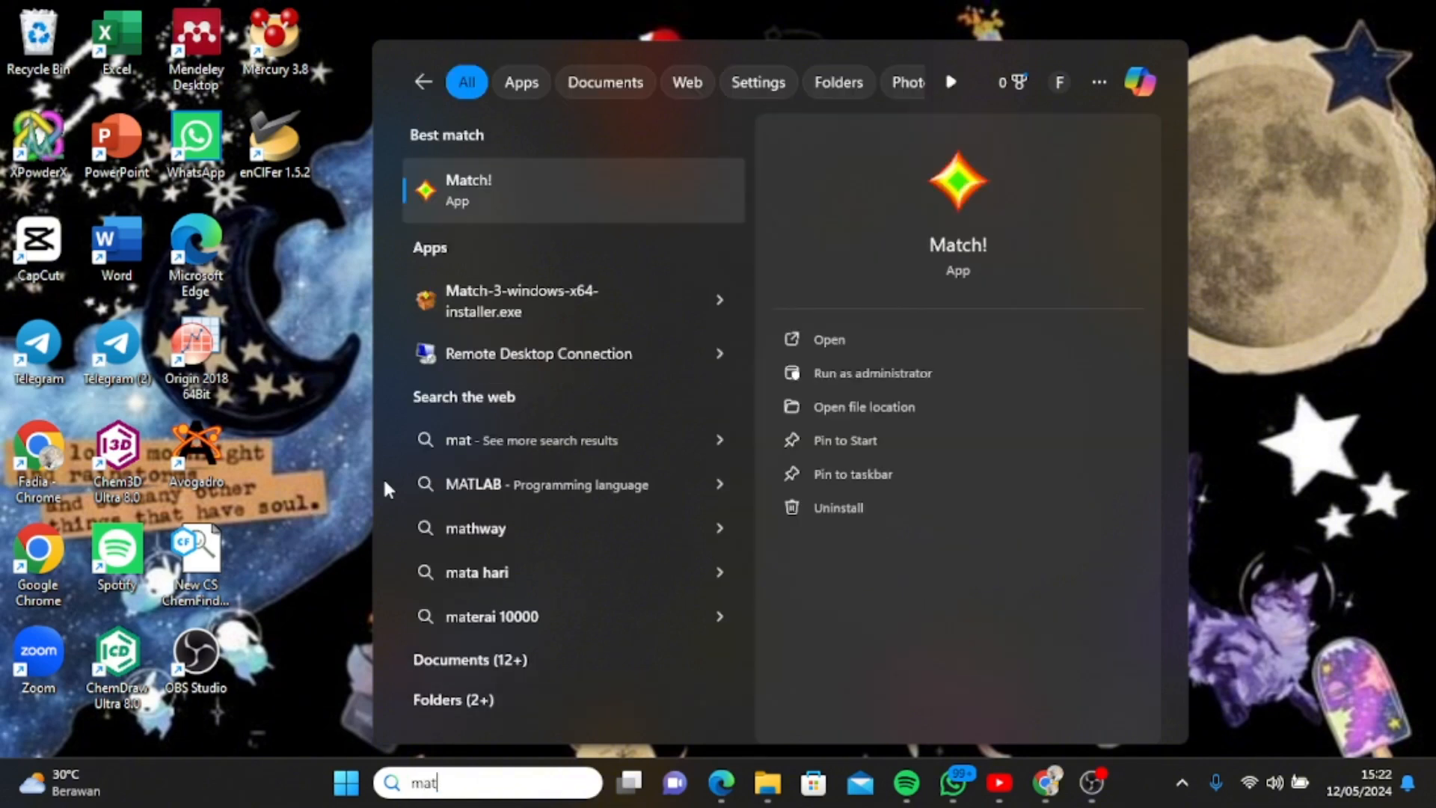
pyautogui.click(533, 193)
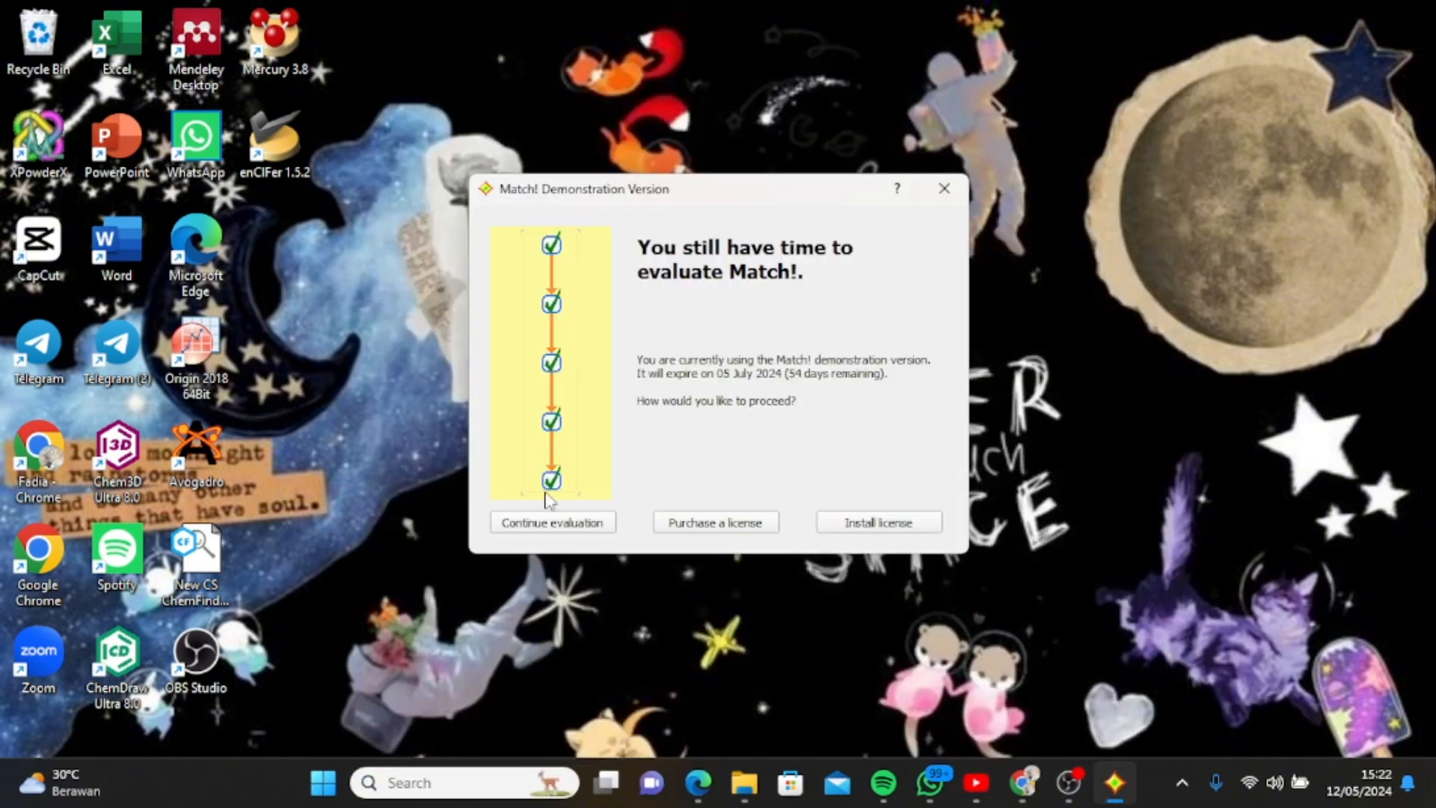
pyautogui.click(554, 525)
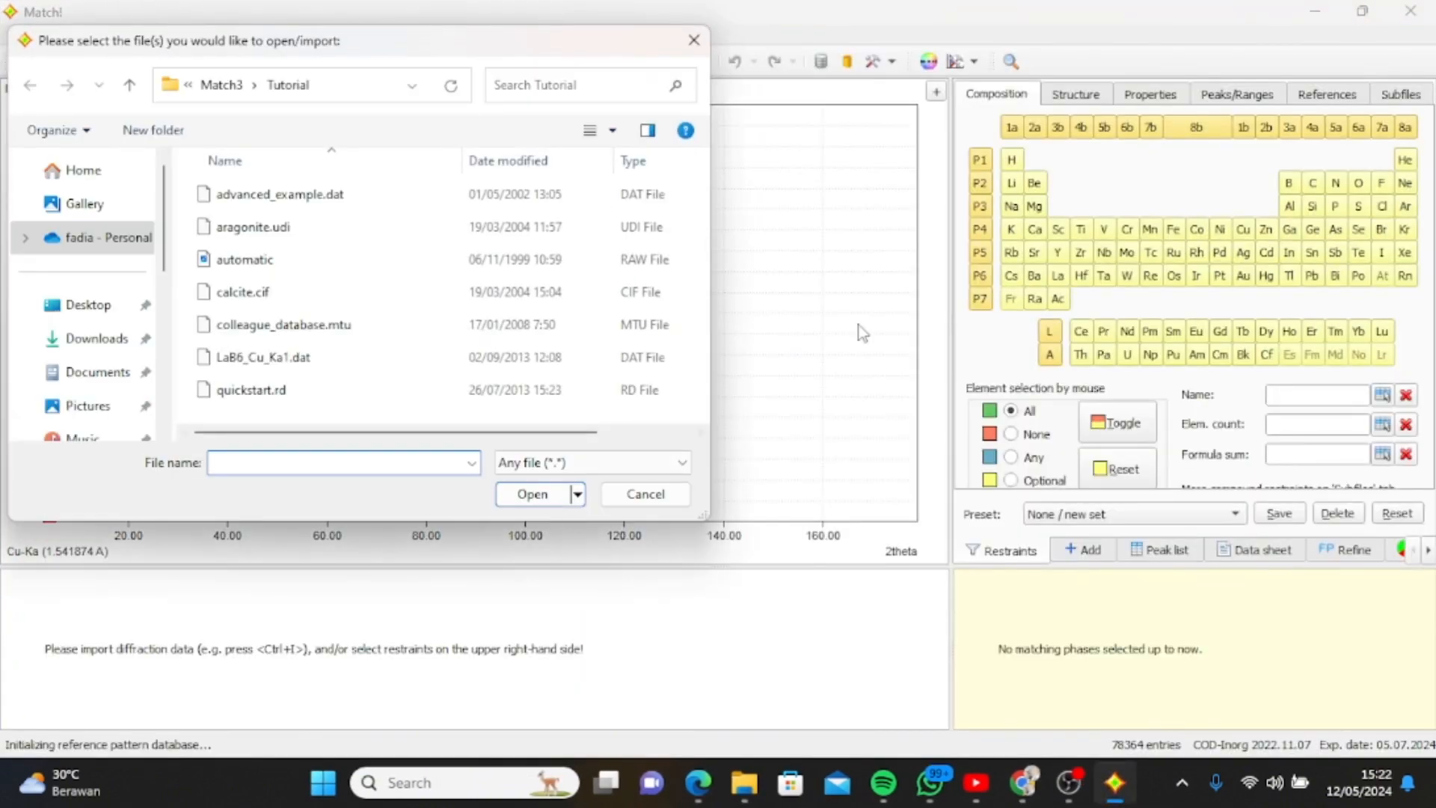
pyautogui.click(694, 42)
# Set the batch user level to Expert in the program options and apply it.
pyautogui.click(533, 39)
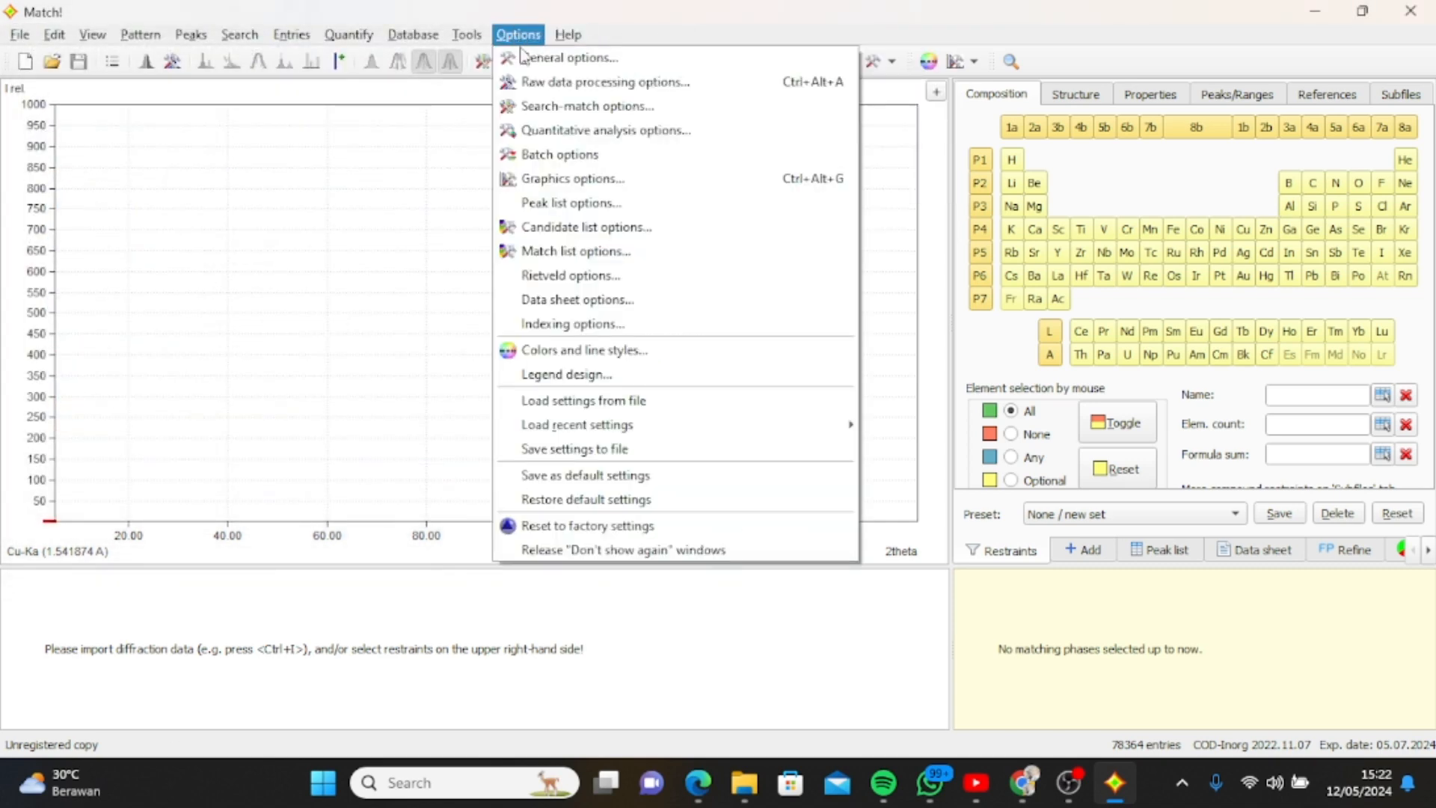
pyautogui.click(641, 61)
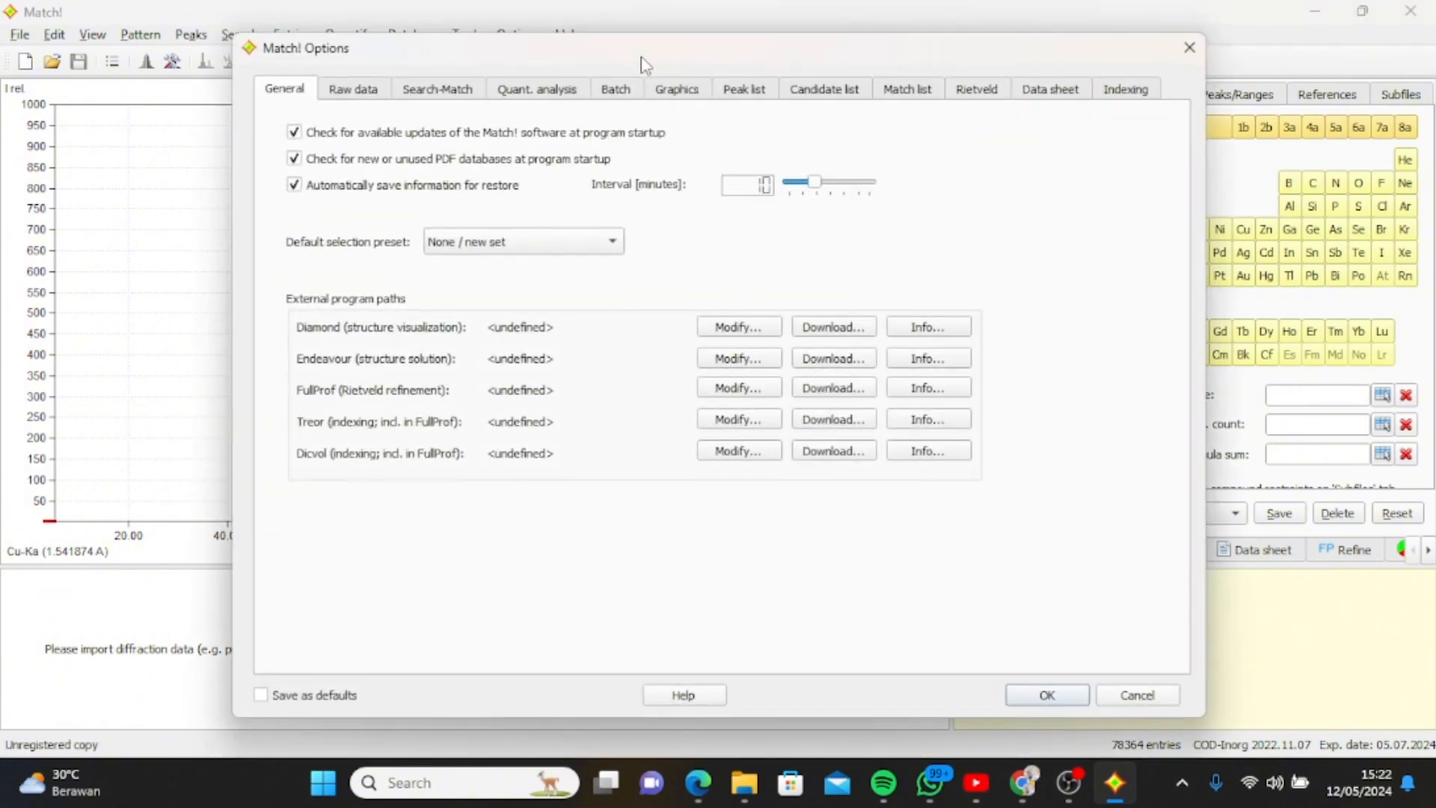
pyautogui.click(616, 89)
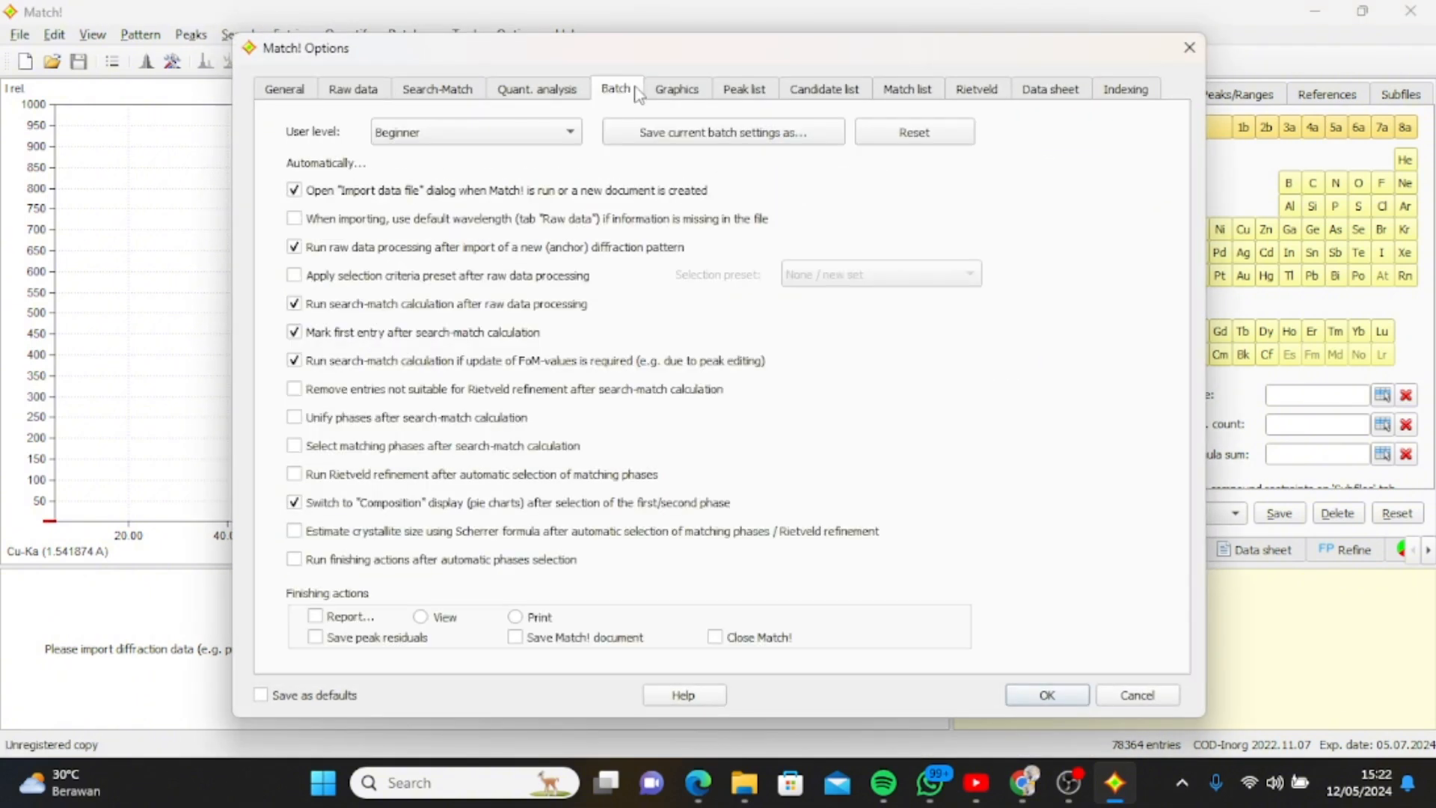
pyautogui.click(566, 134)
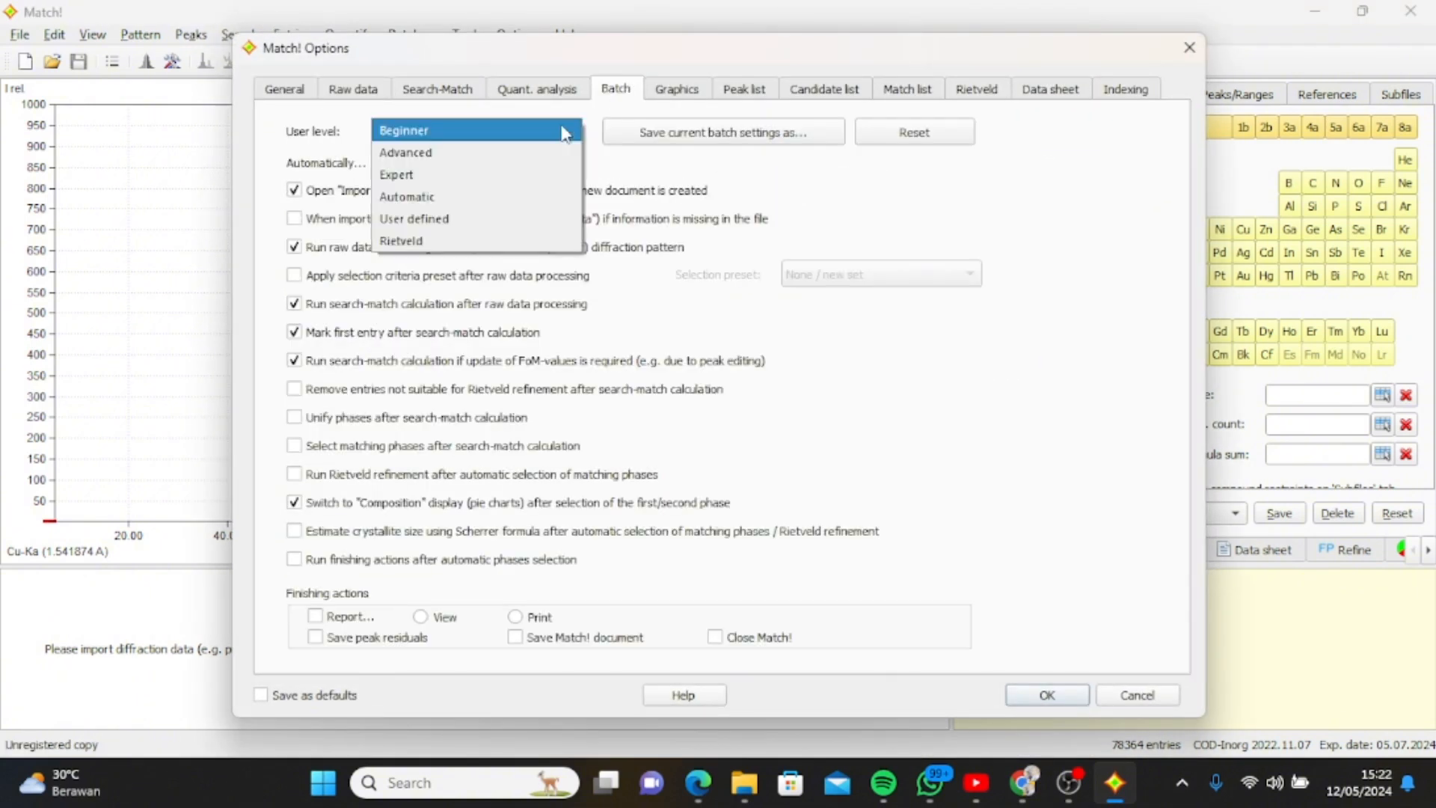
pyautogui.click(528, 177)
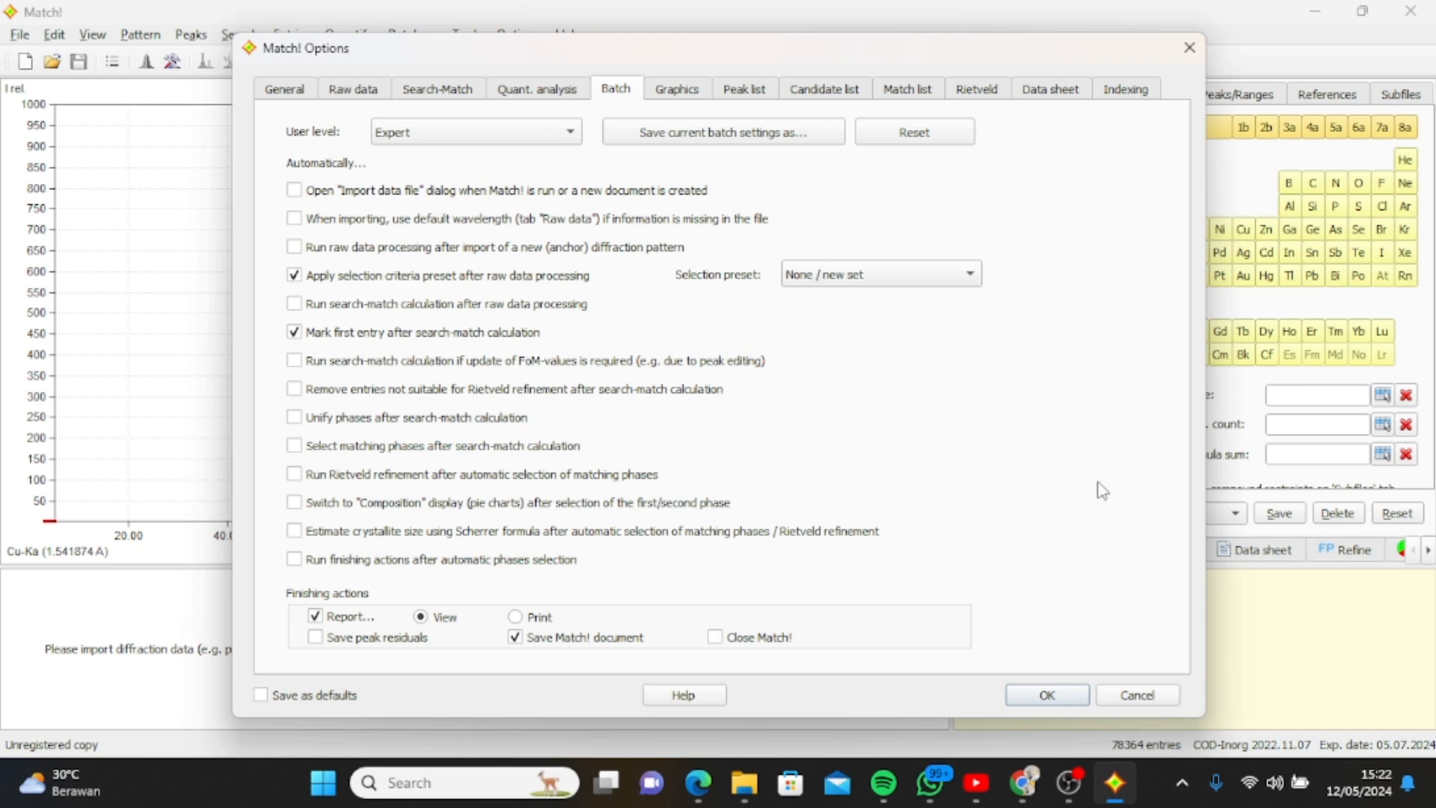
pyautogui.click(1047, 695)
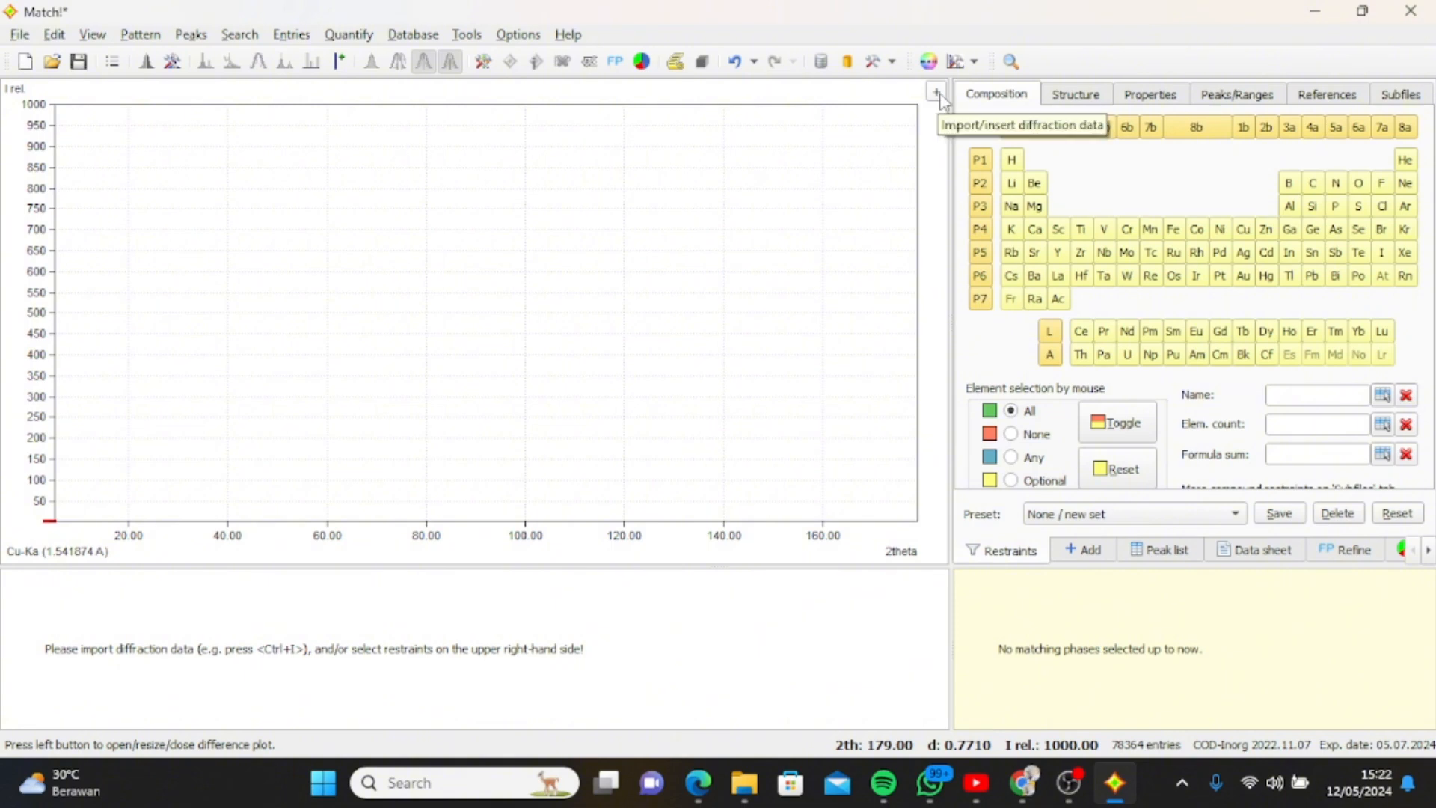
# Import the diffraction file NIM Ganjil from Downloads with X-rays, wavelength 1.5418740 A (Cu-Ka) and a 2theta abscissa.
pyautogui.hotkey('ctrl', 'i')
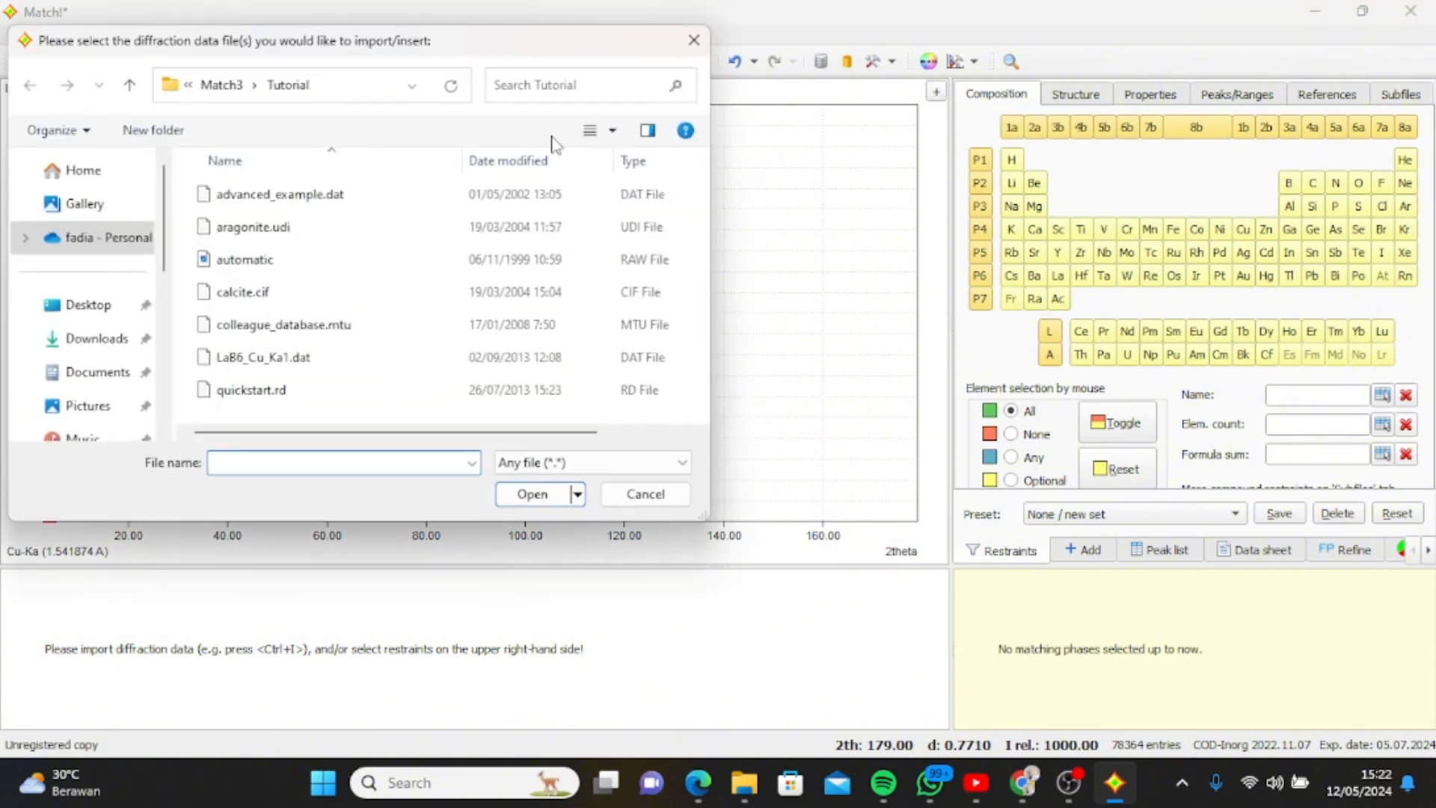
pyautogui.click(98, 339)
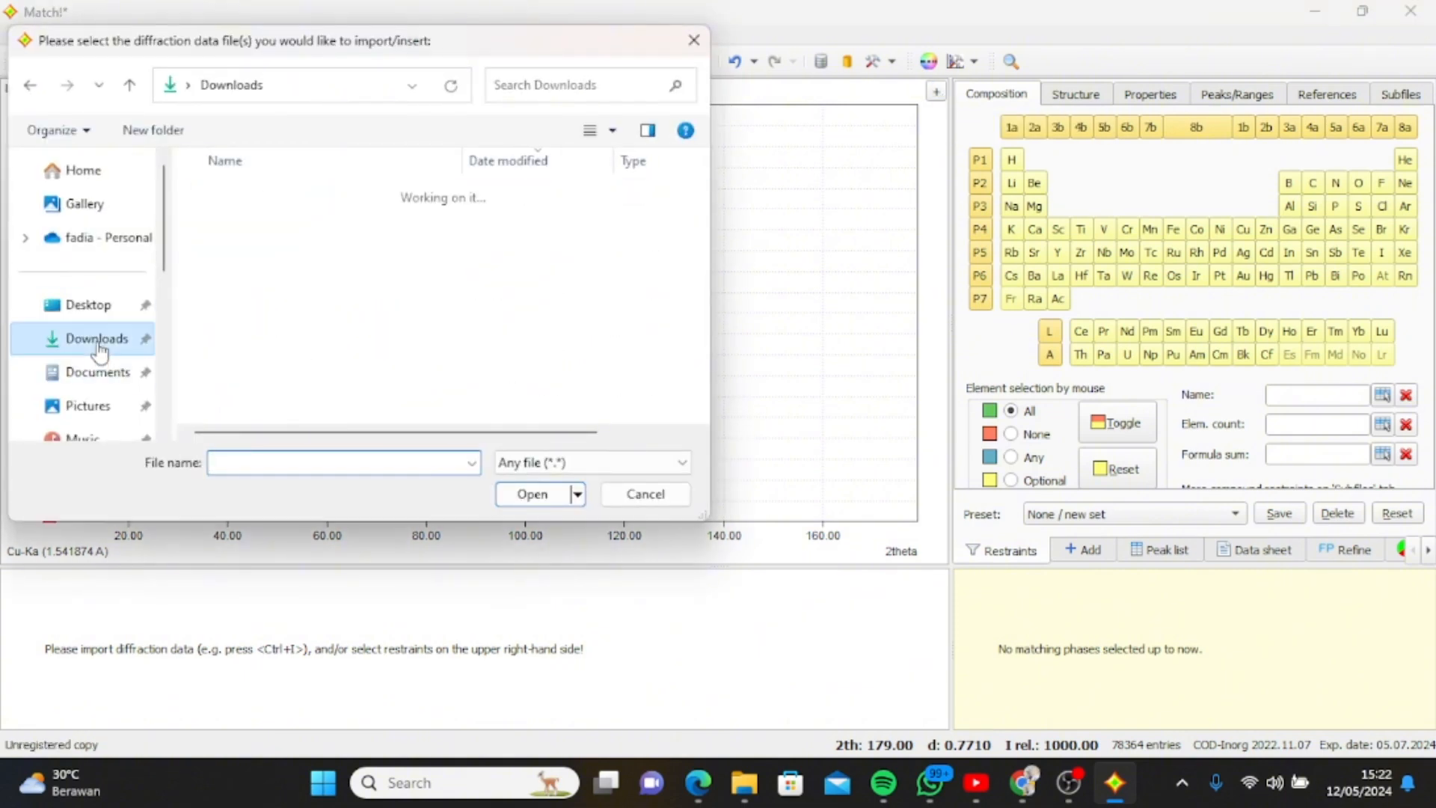
pyautogui.click(573, 79)
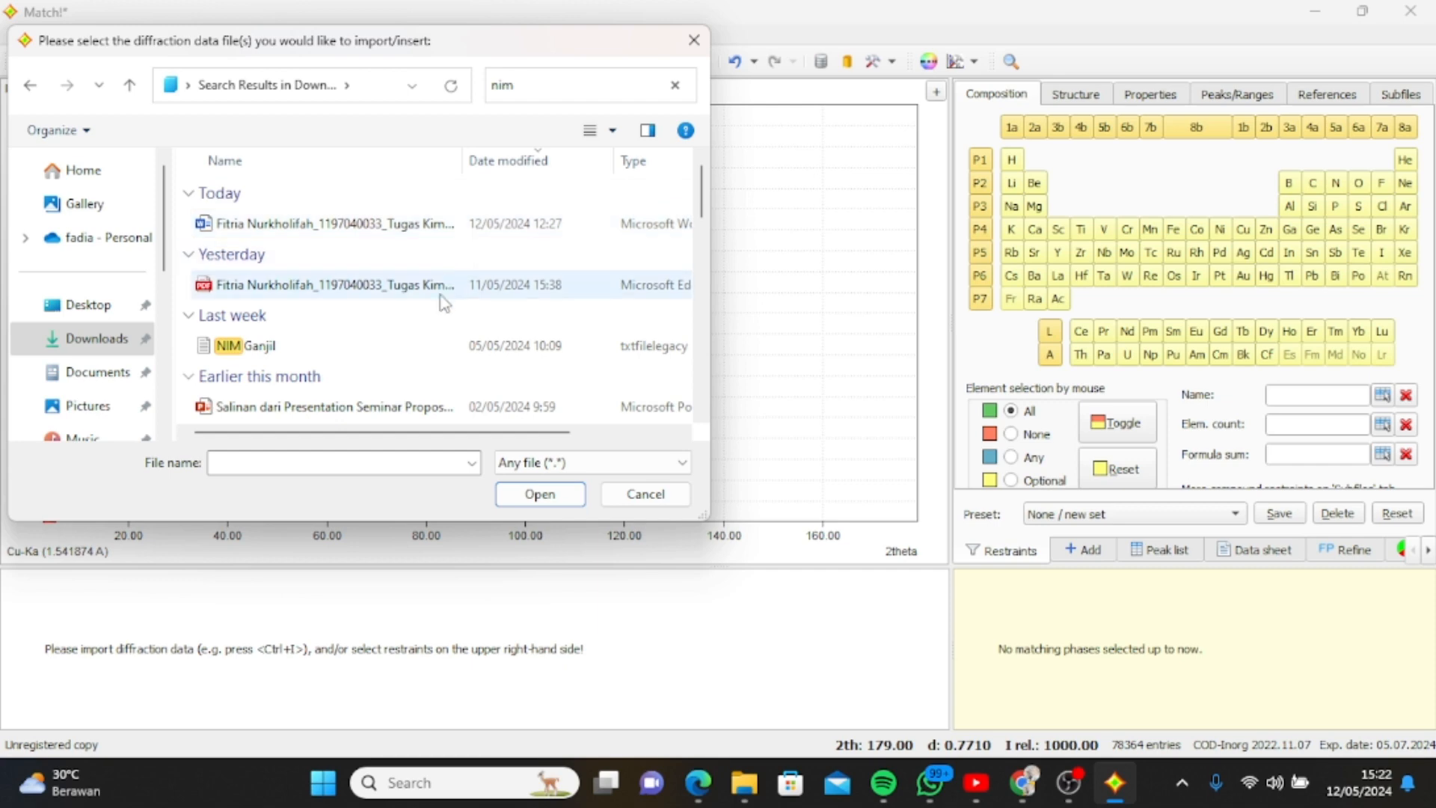
pyautogui.click(424, 340)
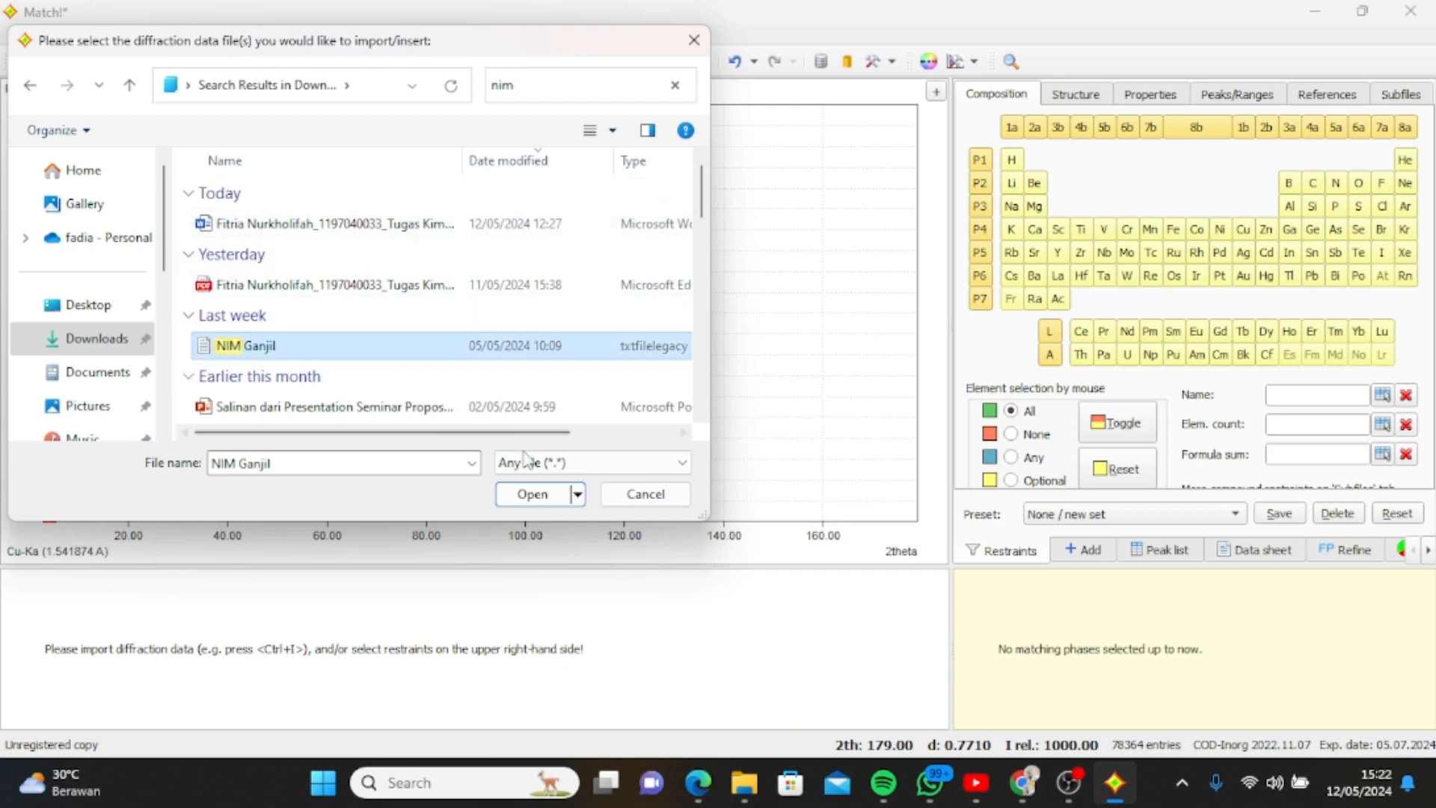
pyautogui.click(535, 493)
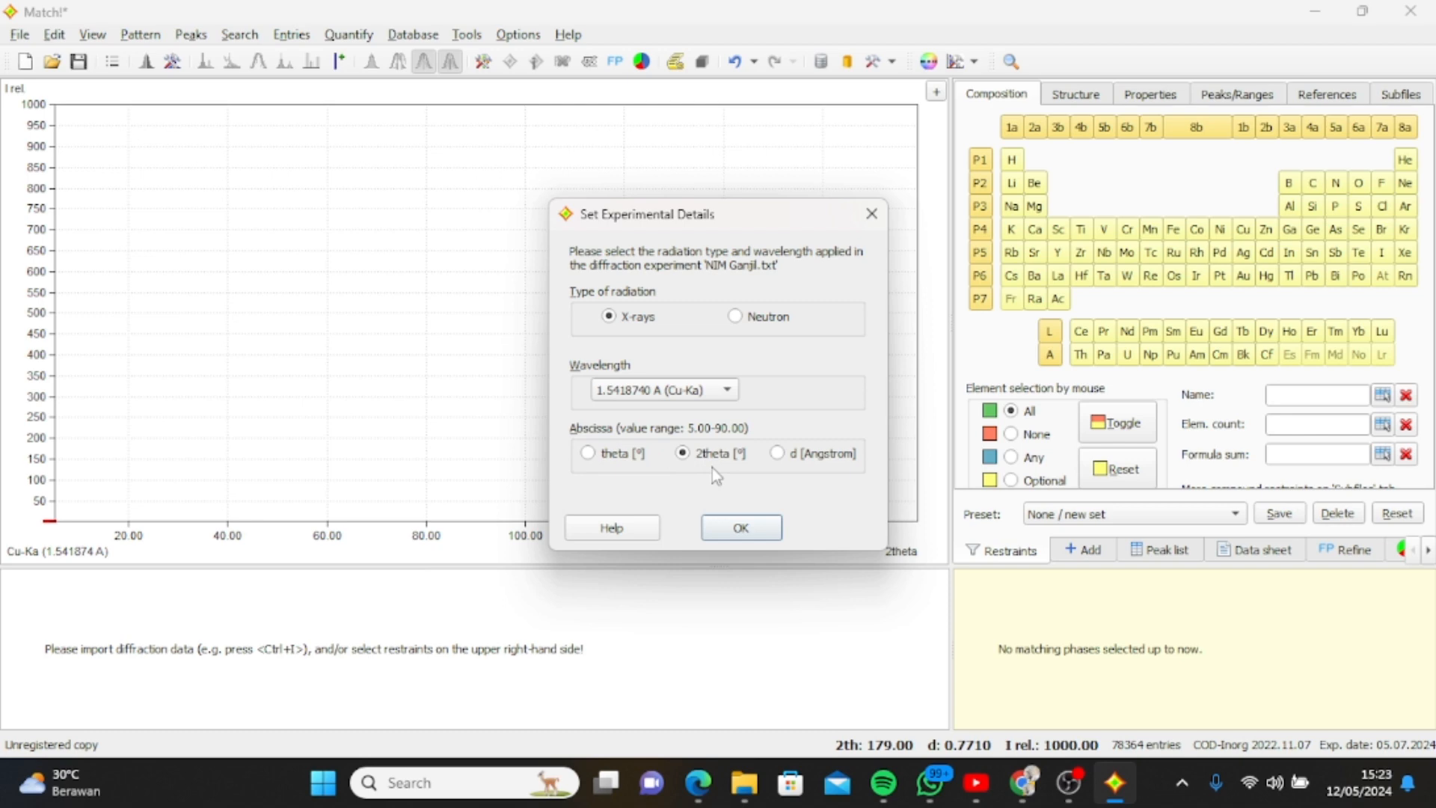
pyautogui.click(722, 526)
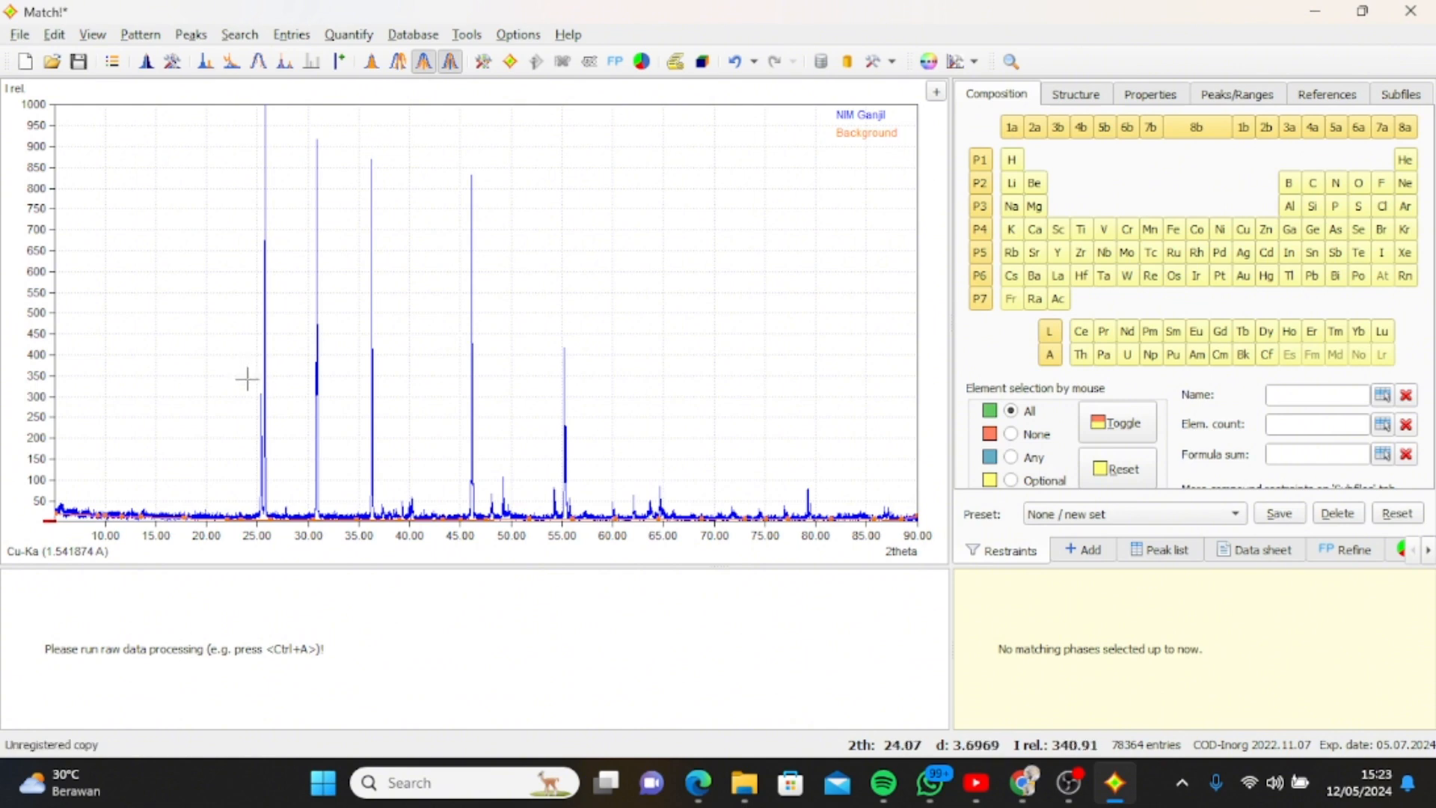
# Mark peaks on the diffraction pattern at 2theta about 25.37 and on its shoulder at about 25.40.
pyautogui.moveTo(246, 383); pyautogui.dragTo(277, 487)
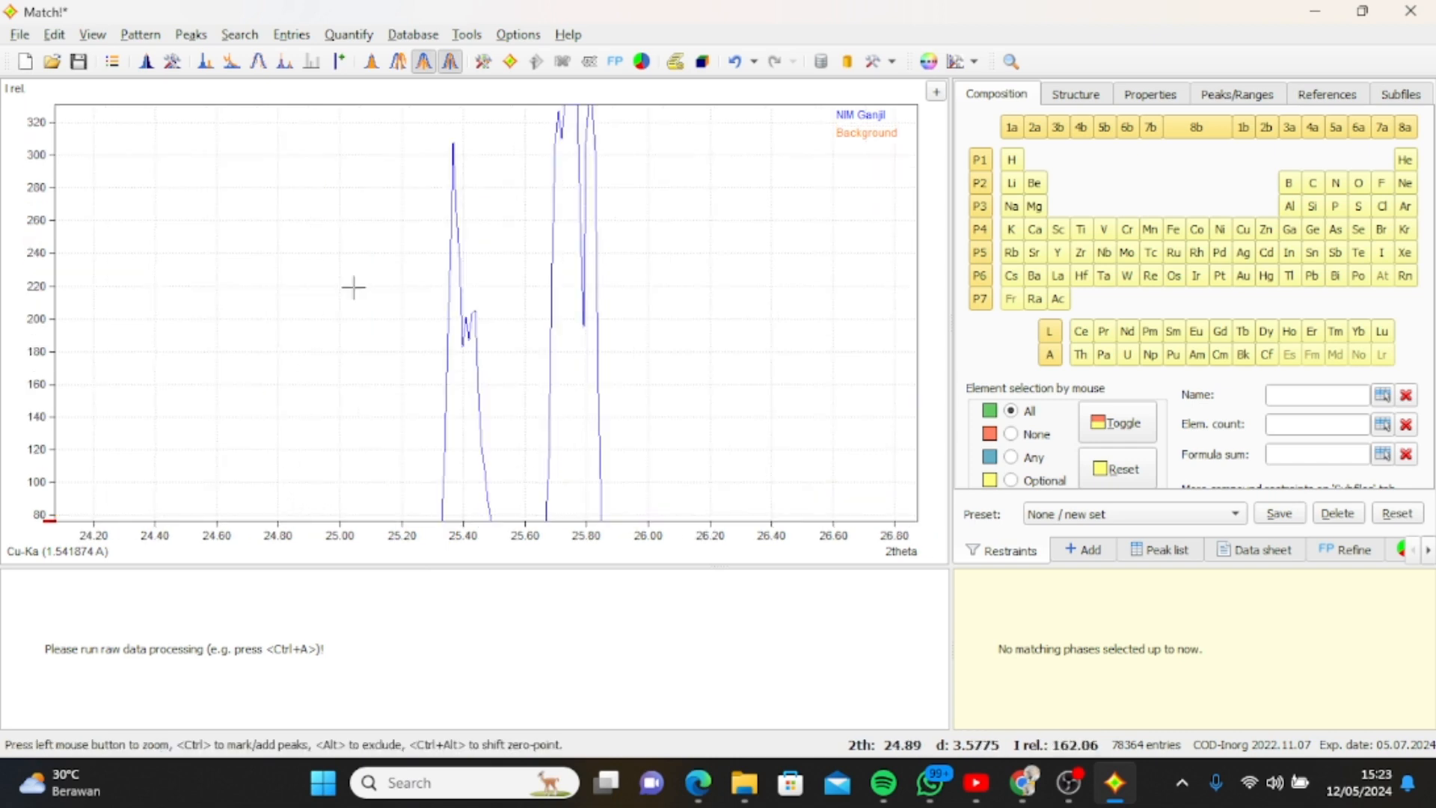
pyautogui.click(456, 155)
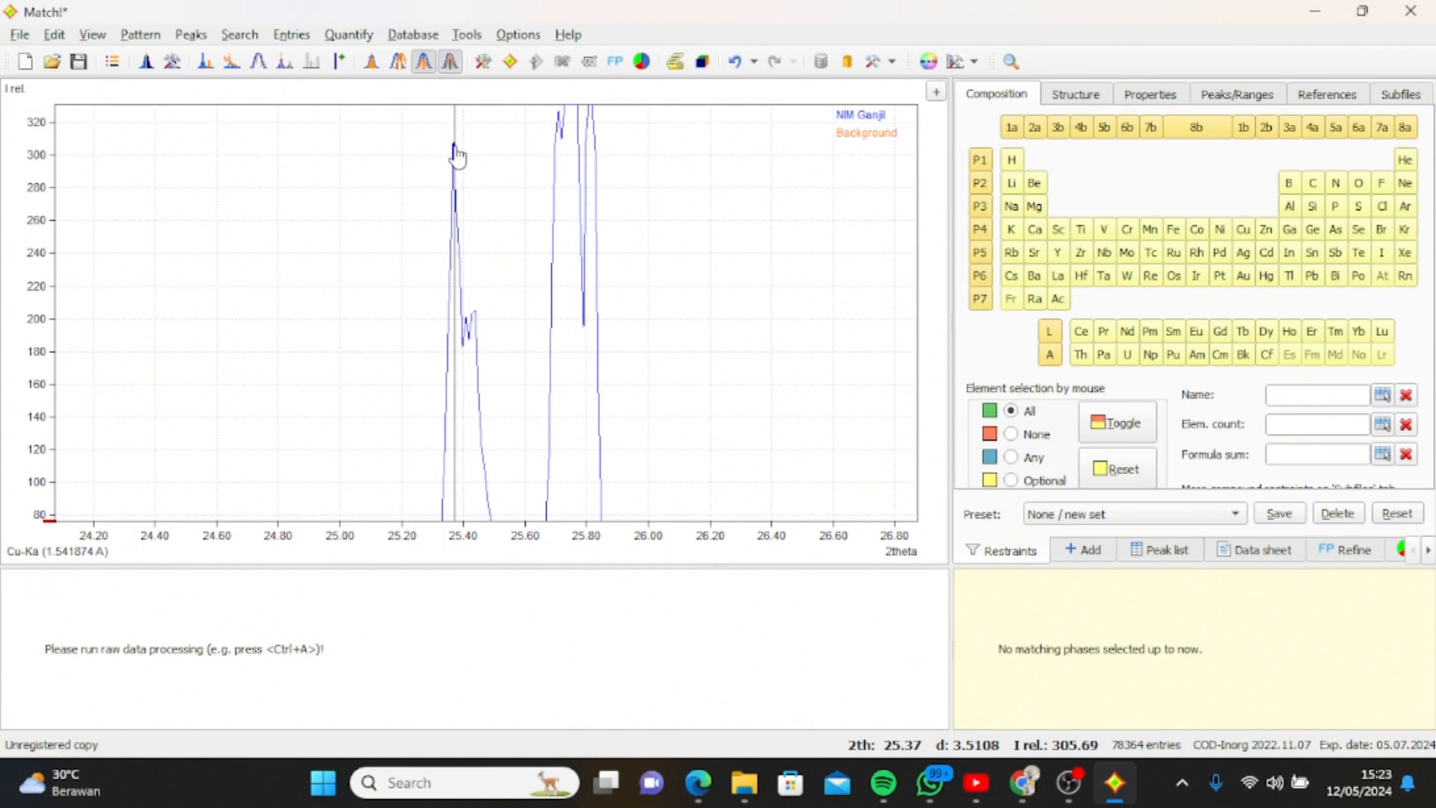
pyautogui.keyDown('ctrl'); pyautogui.click(454, 147); pyautogui.keyUp('ctrl')
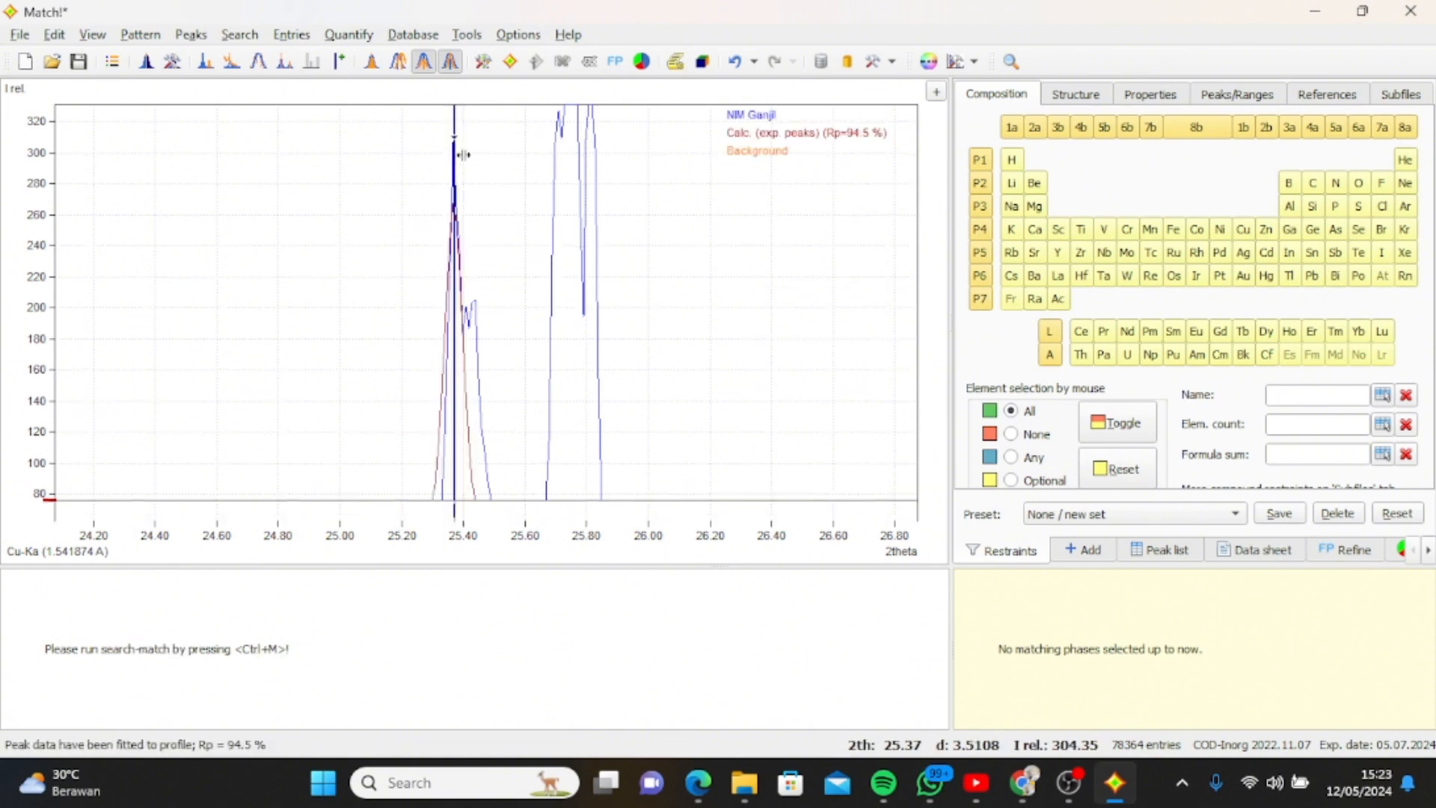
pyautogui.rightClick(467, 312)
pyautogui.click(440, 304)
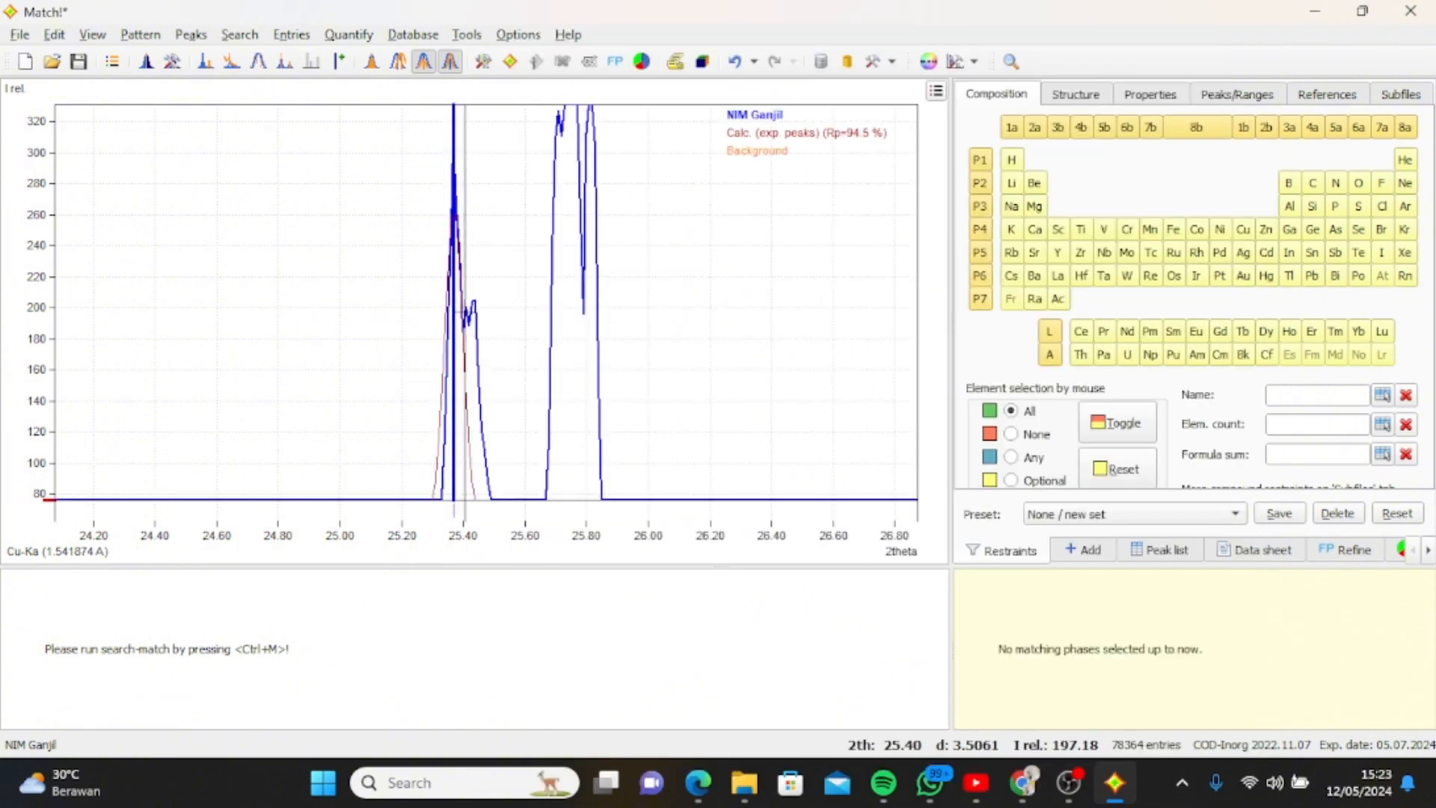
pyautogui.click(465, 315)
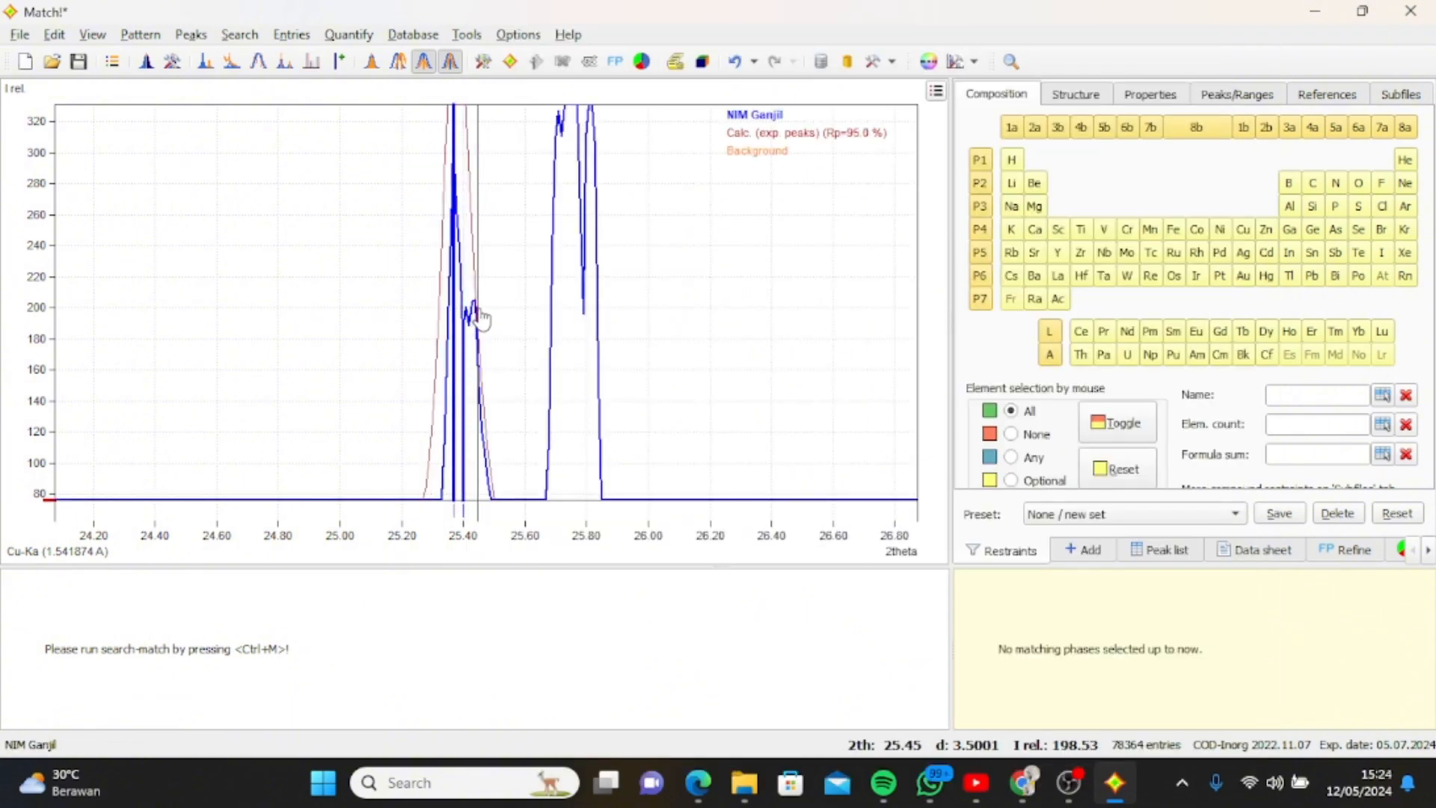
# Mark a peak at 2theta about 25.71, on the first tip of the strong double peak.
pyautogui.scroll(-5, 555, 315)
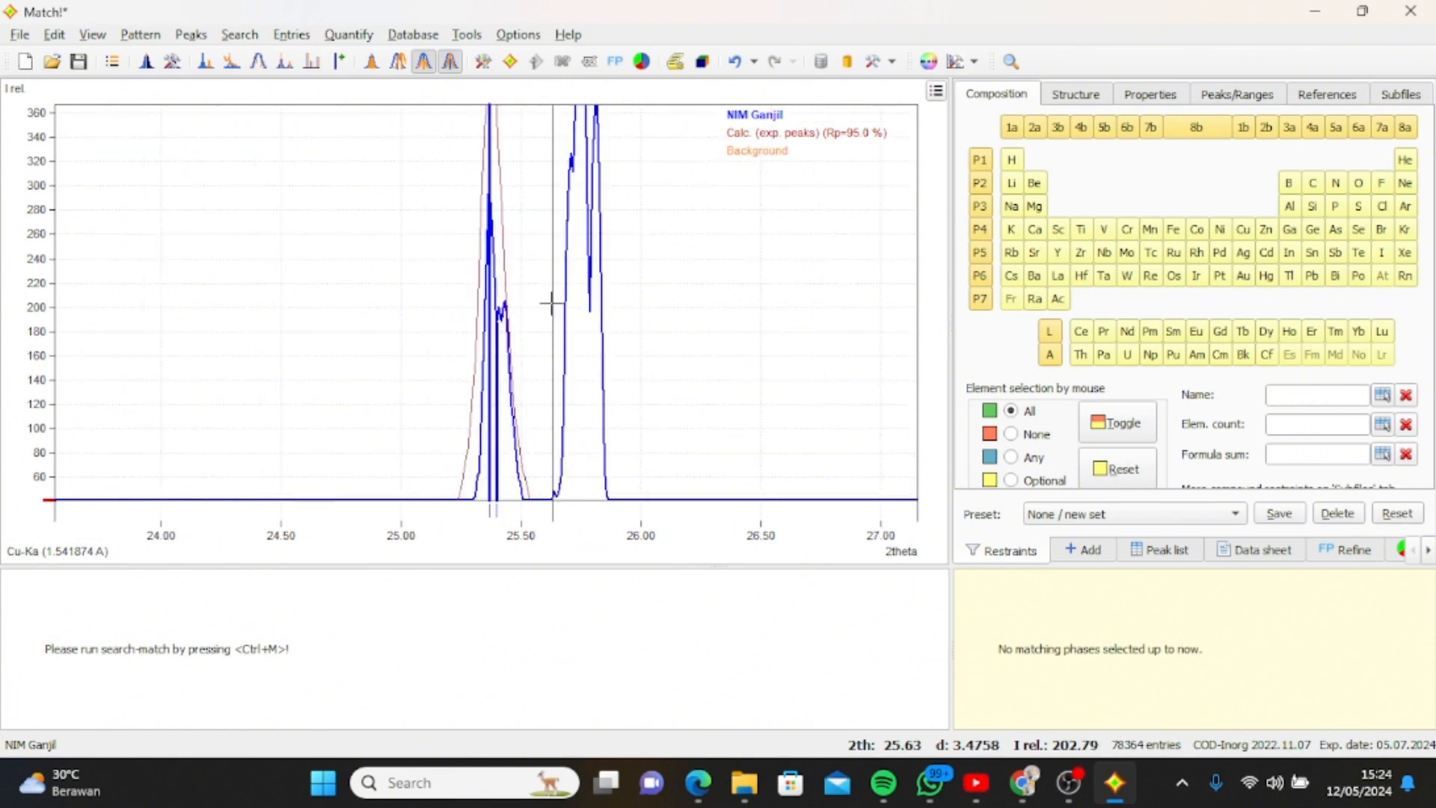
pyautogui.scroll(-1, 555, 315)
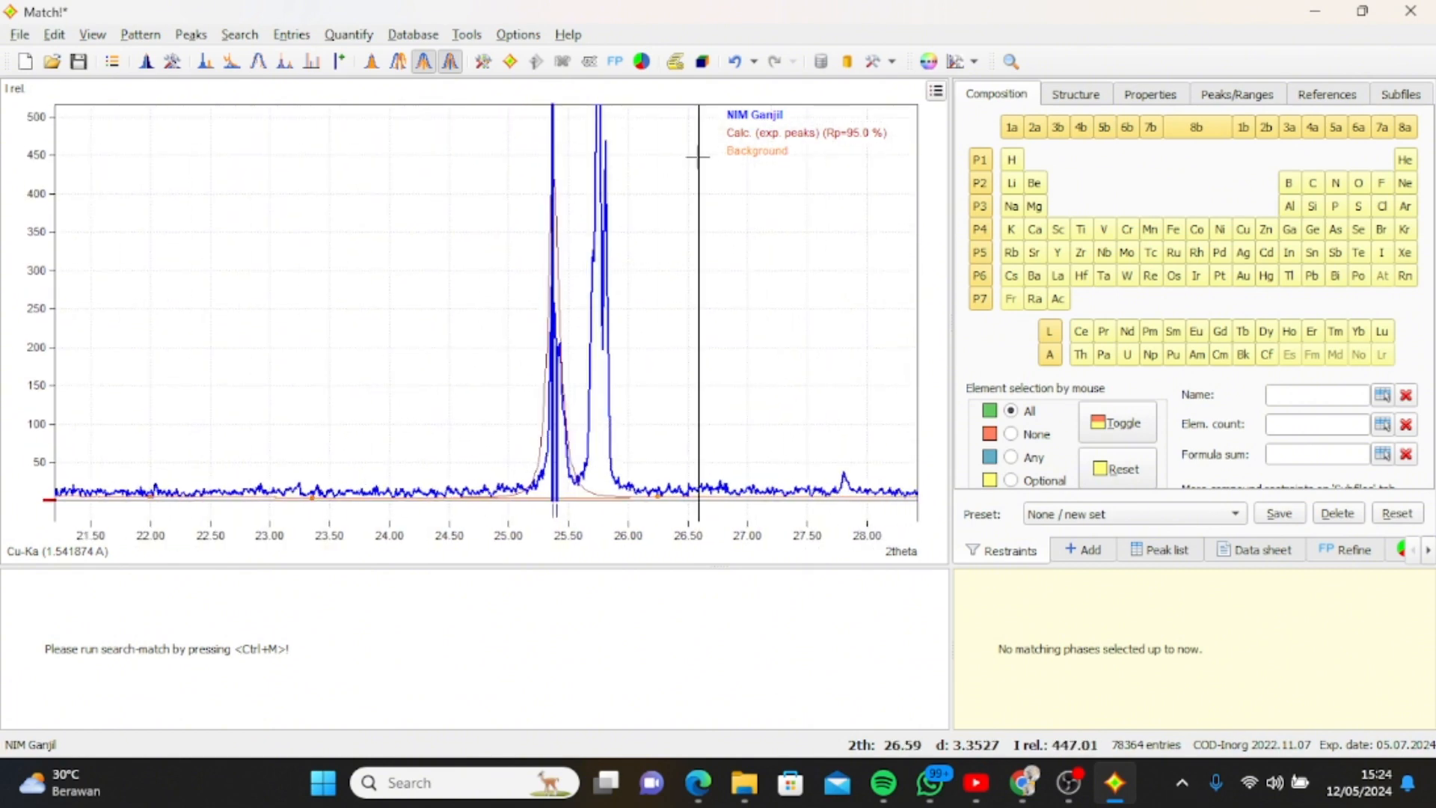
pyautogui.scroll(-3, 545, 236)
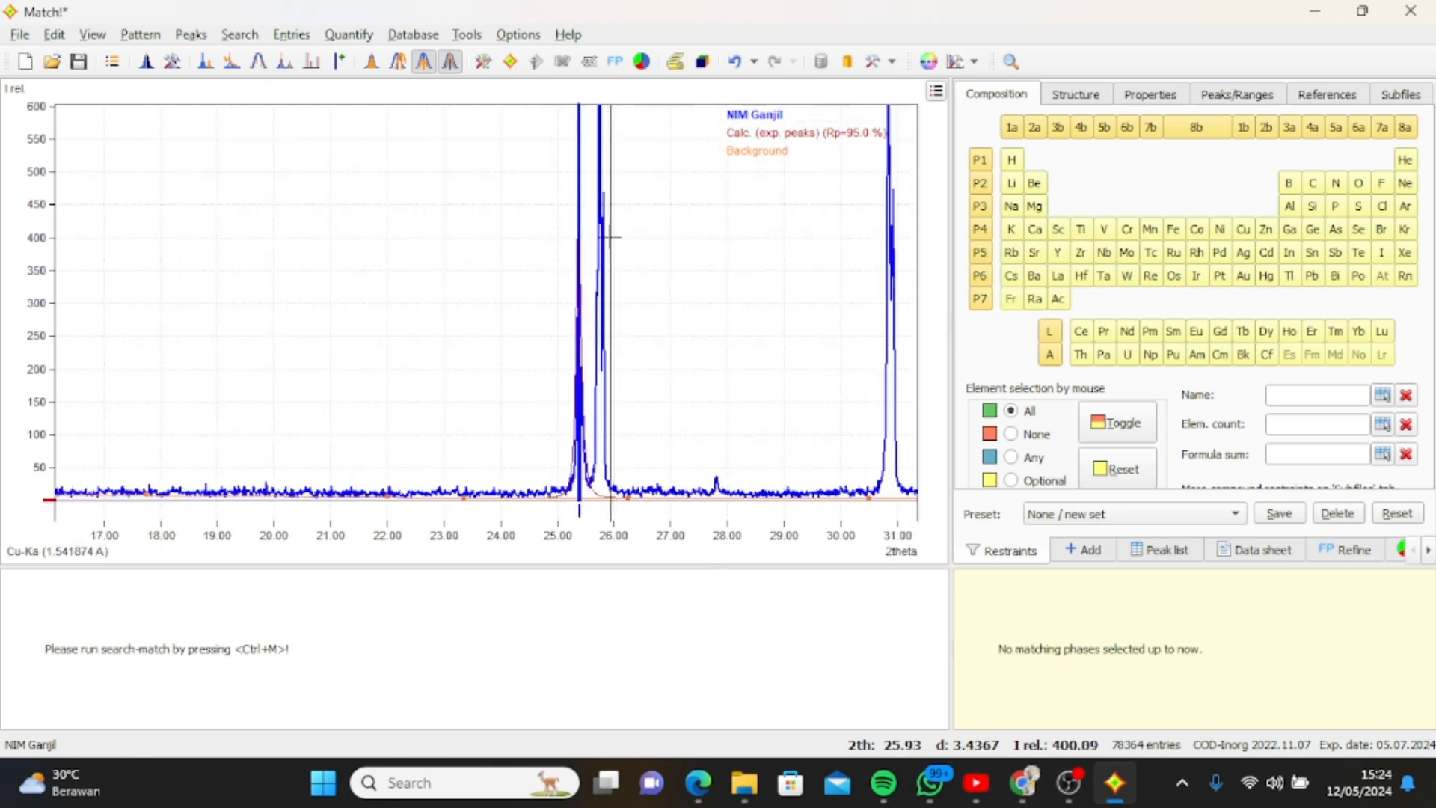
pyautogui.hotkey('ctrl', 'z')
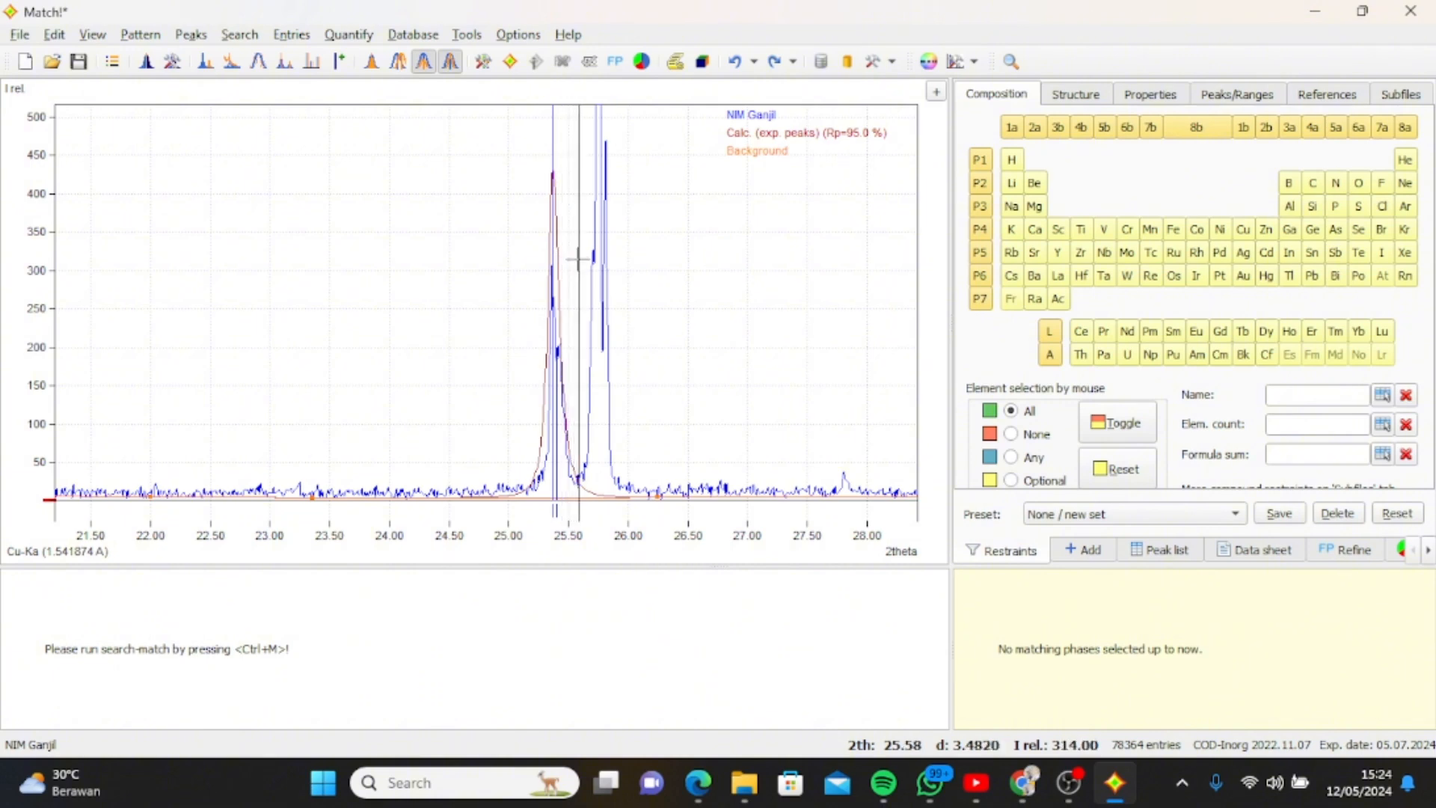
pyautogui.click(555, 333)
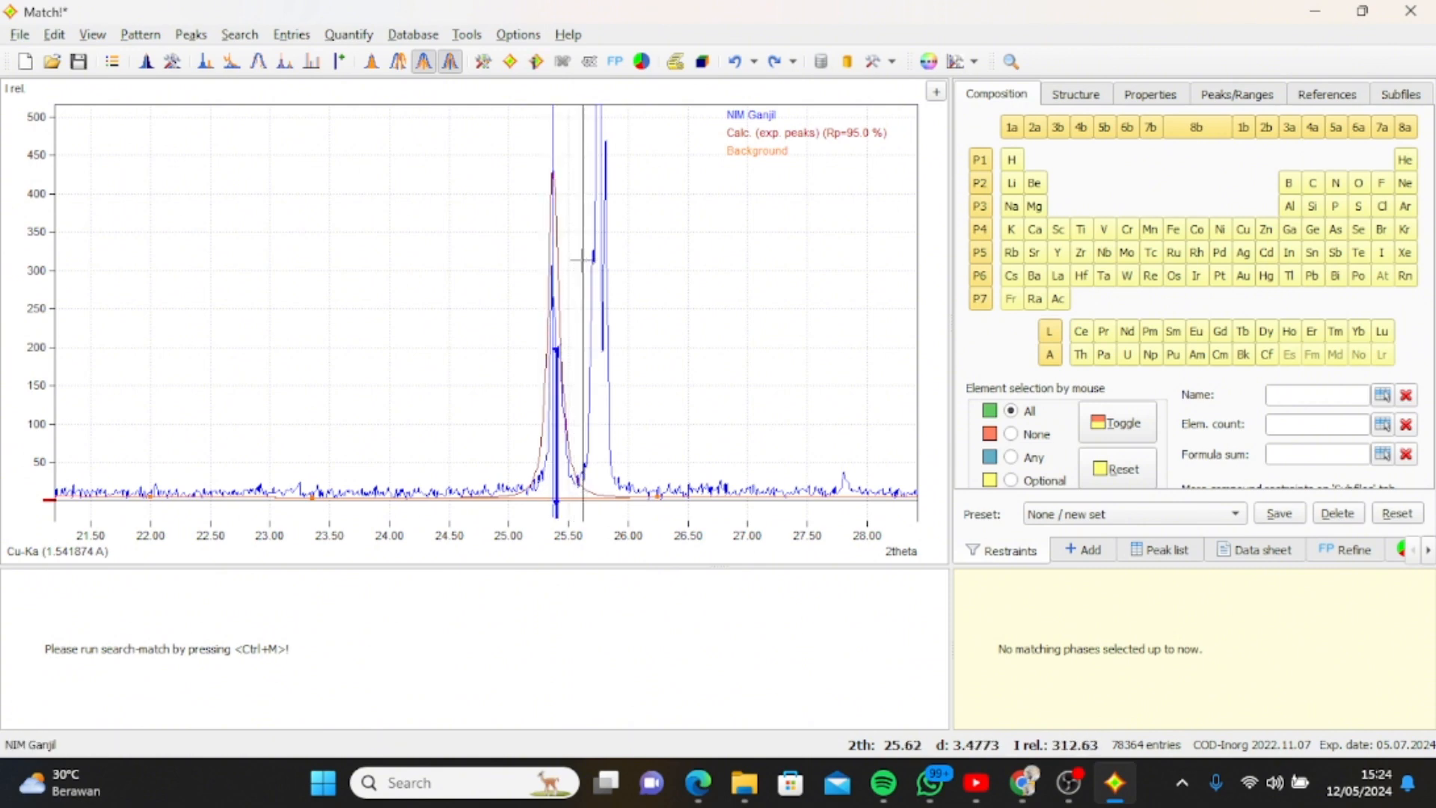
pyautogui.moveTo(588, 256); pyautogui.dragTo(612, 285)
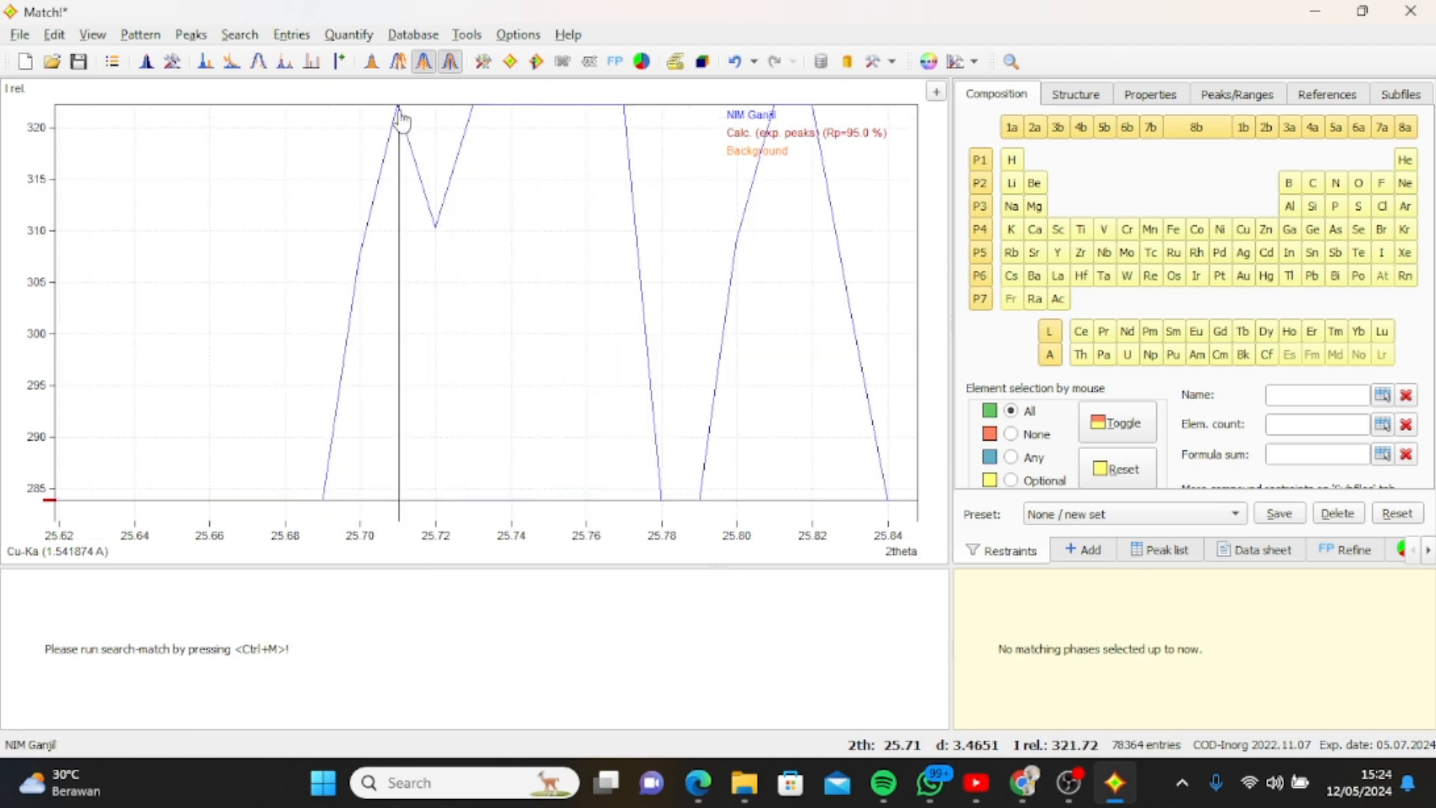
pyautogui.click(399, 116)
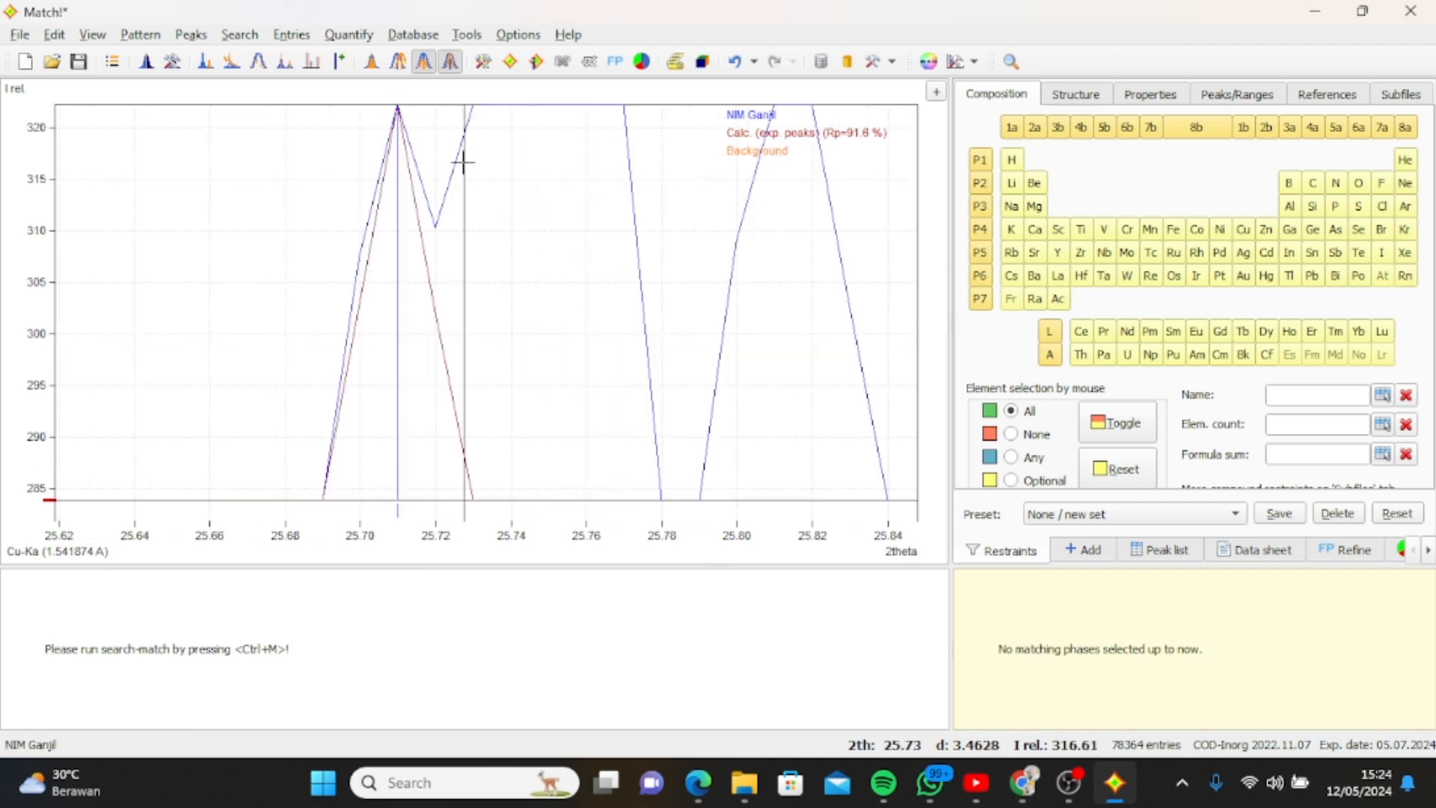
# Mark the two remaining shoulder peaks of the first reflection at 2theta about 25.41 and 25.44.
pyautogui.scroll(-4, 463, 161)
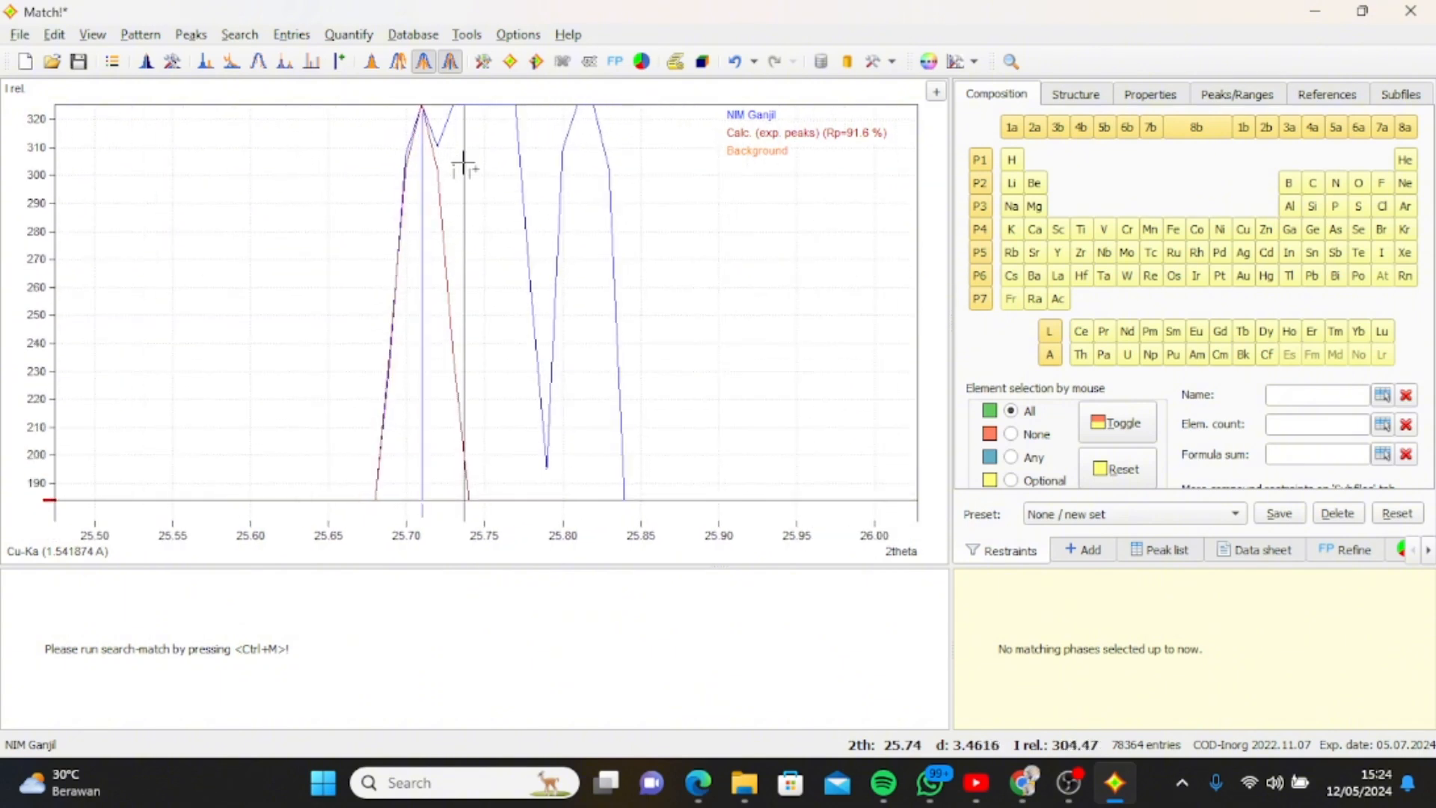
pyautogui.scroll(-1, 463, 161)
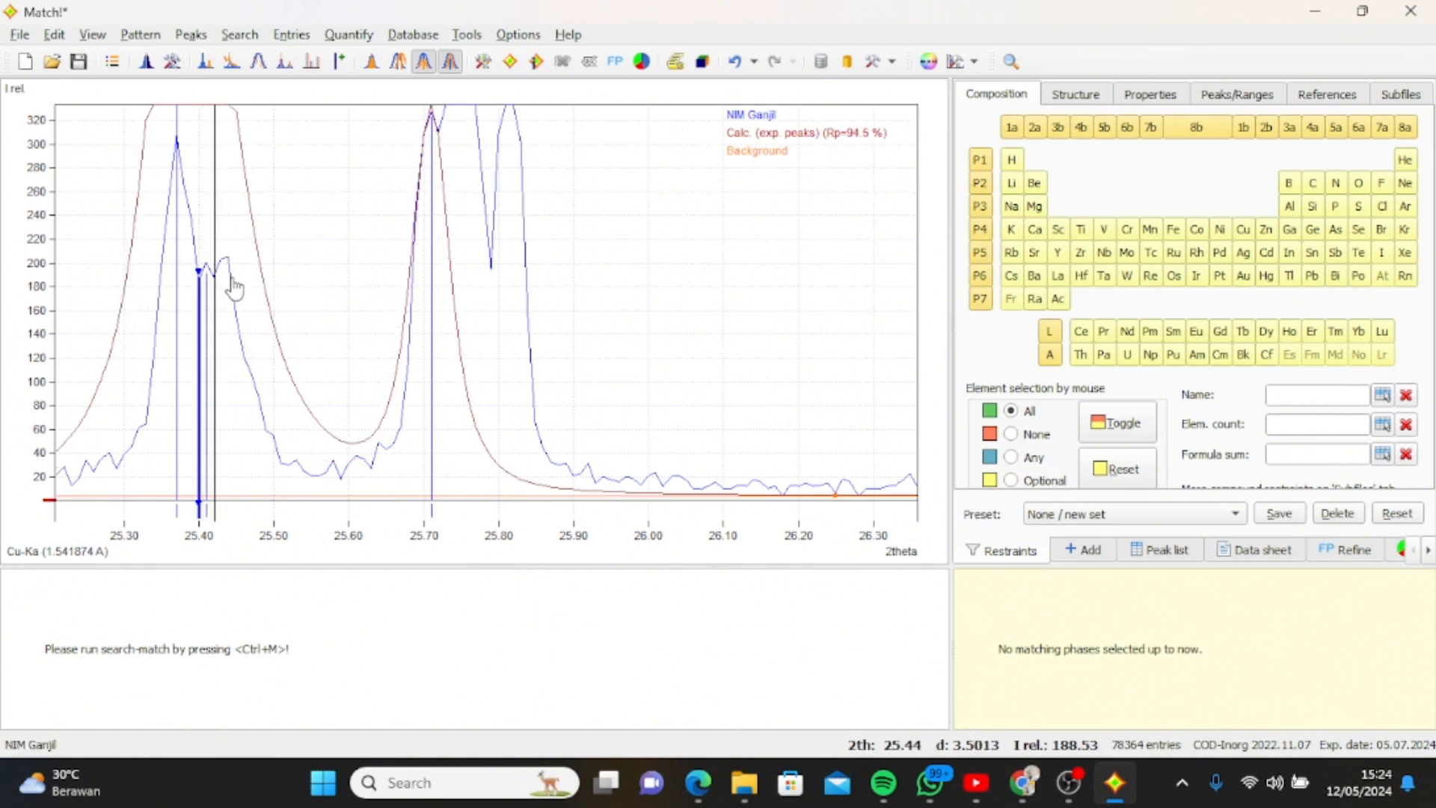
pyautogui.moveTo(213, 242); pyautogui.dragTo(237, 283)
pyautogui.scroll(-4, 623, 279)
pyautogui.keyDown('ctrl'); pyautogui.click(431, 274); pyautogui.keyUp('ctrl')
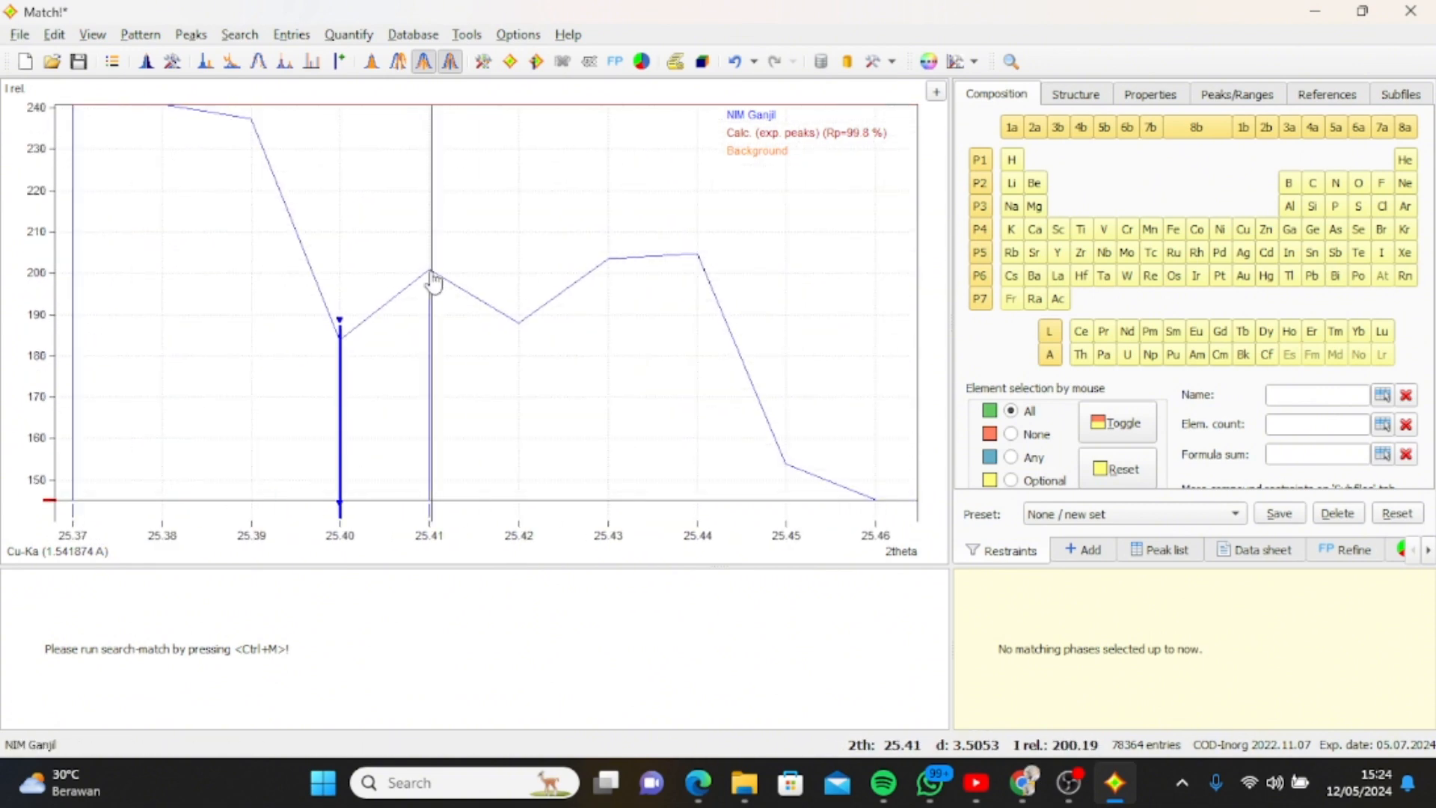
pyautogui.scroll(-8, 707, 261)
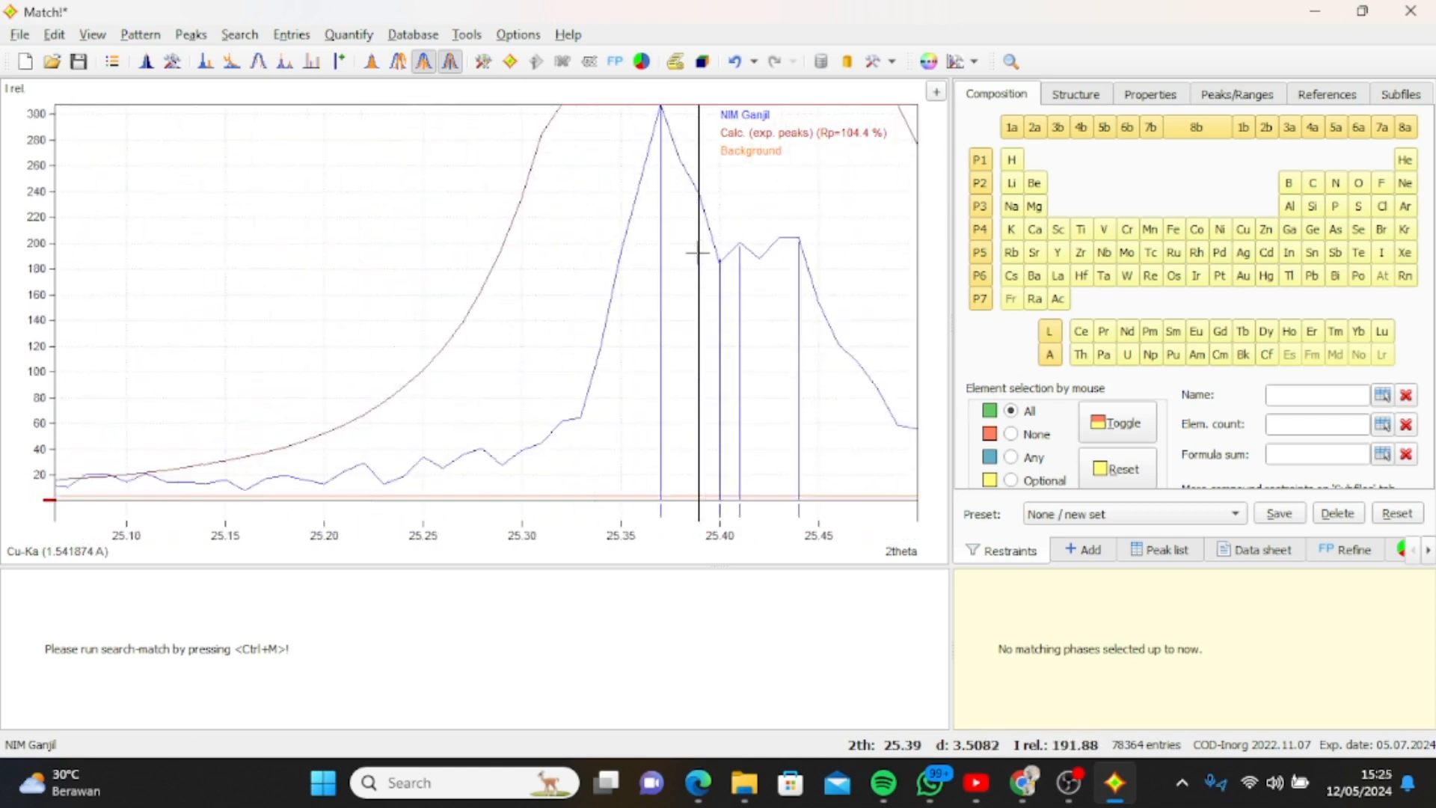
# Mark a peak at 2theta about 25.82, on the last tip of the strong double peak.
pyautogui.scroll(-10, 494, 211)
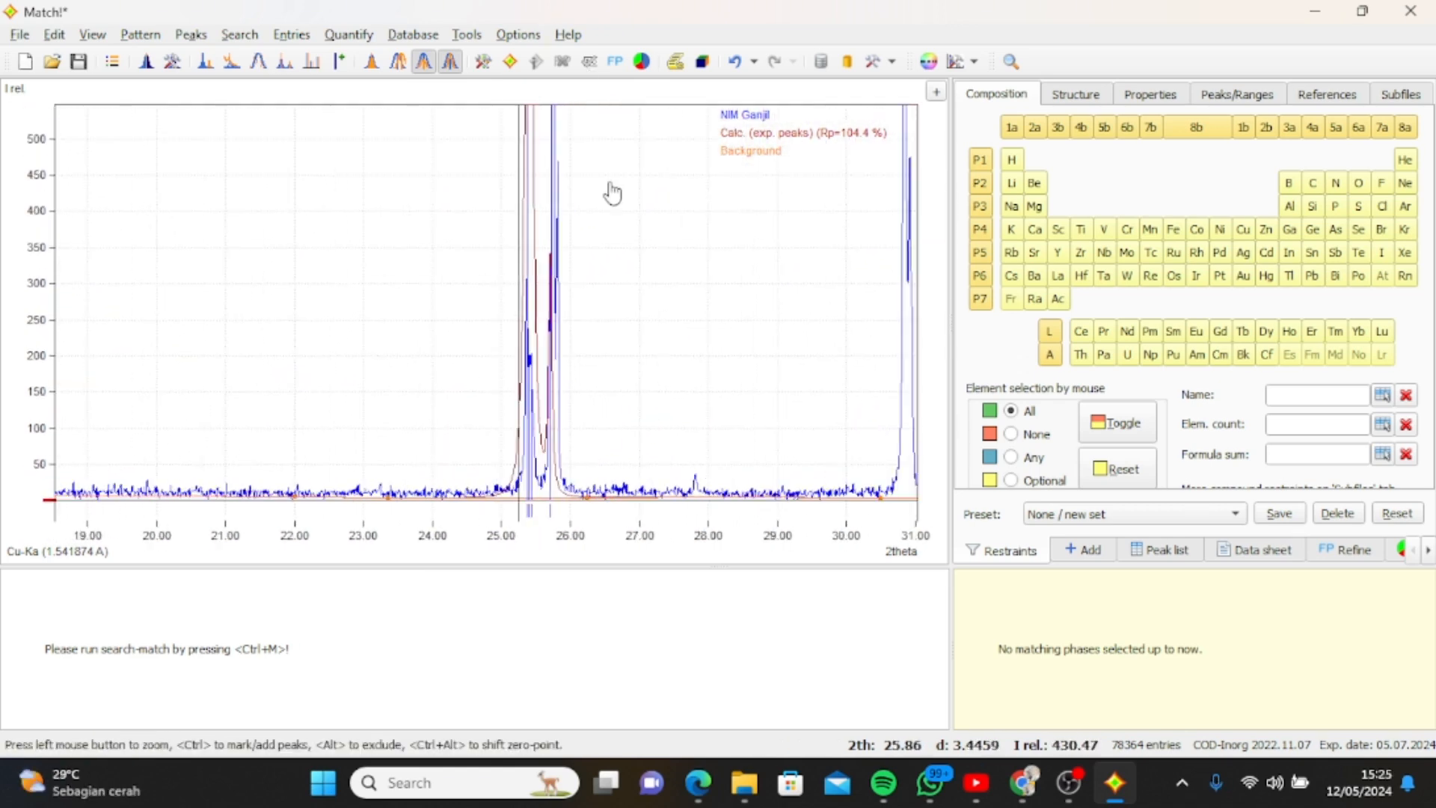
pyautogui.moveTo(604, 295); pyautogui.dragTo(572, 171)
pyautogui.scroll(-6, 243, 128)
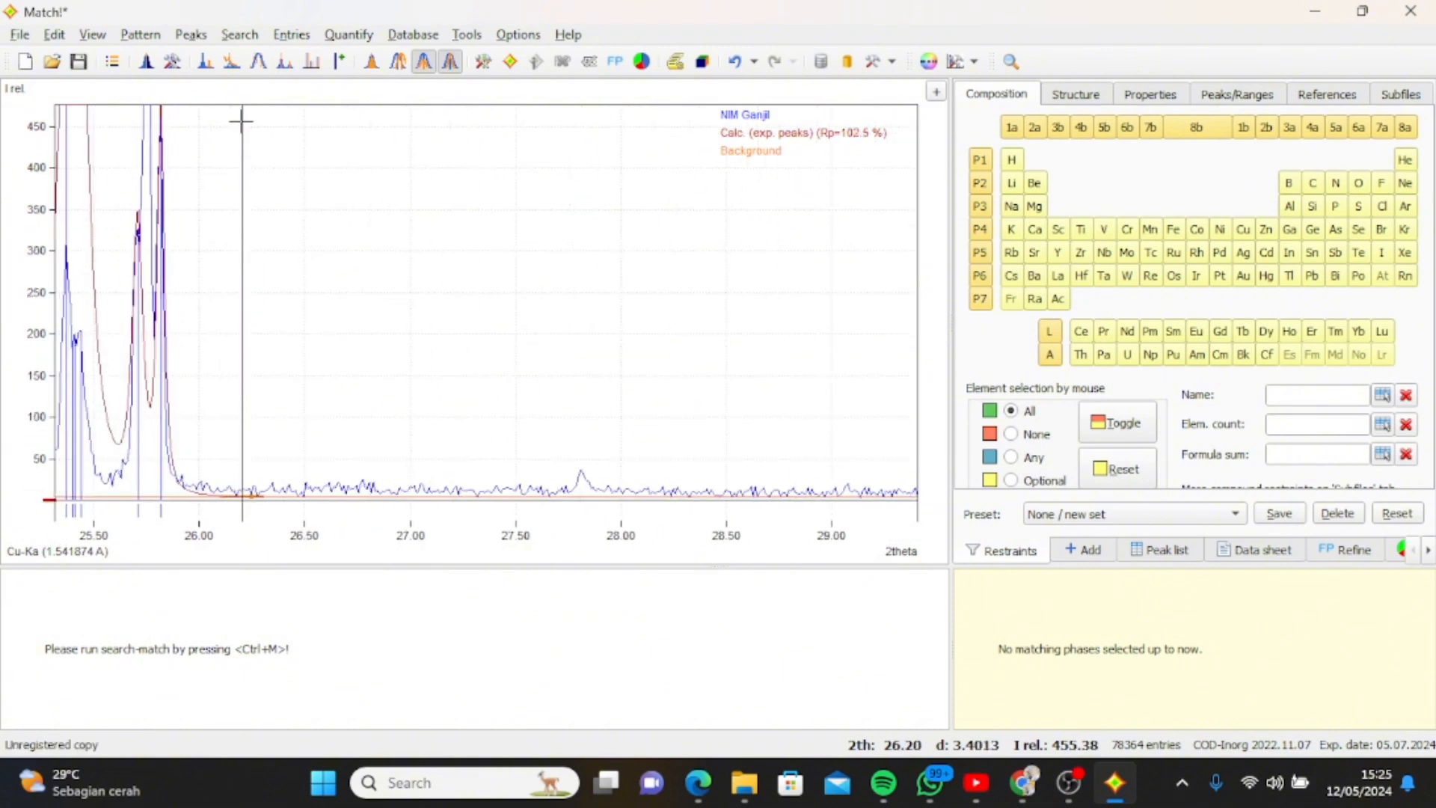
# Mark the small peak at 2theta about 27.81 and its weak neighbours at about 27.57, 27.60, 27.72 and 27.94.
pyautogui.moveTo(255, 448); pyautogui.dragTo(291, 492)
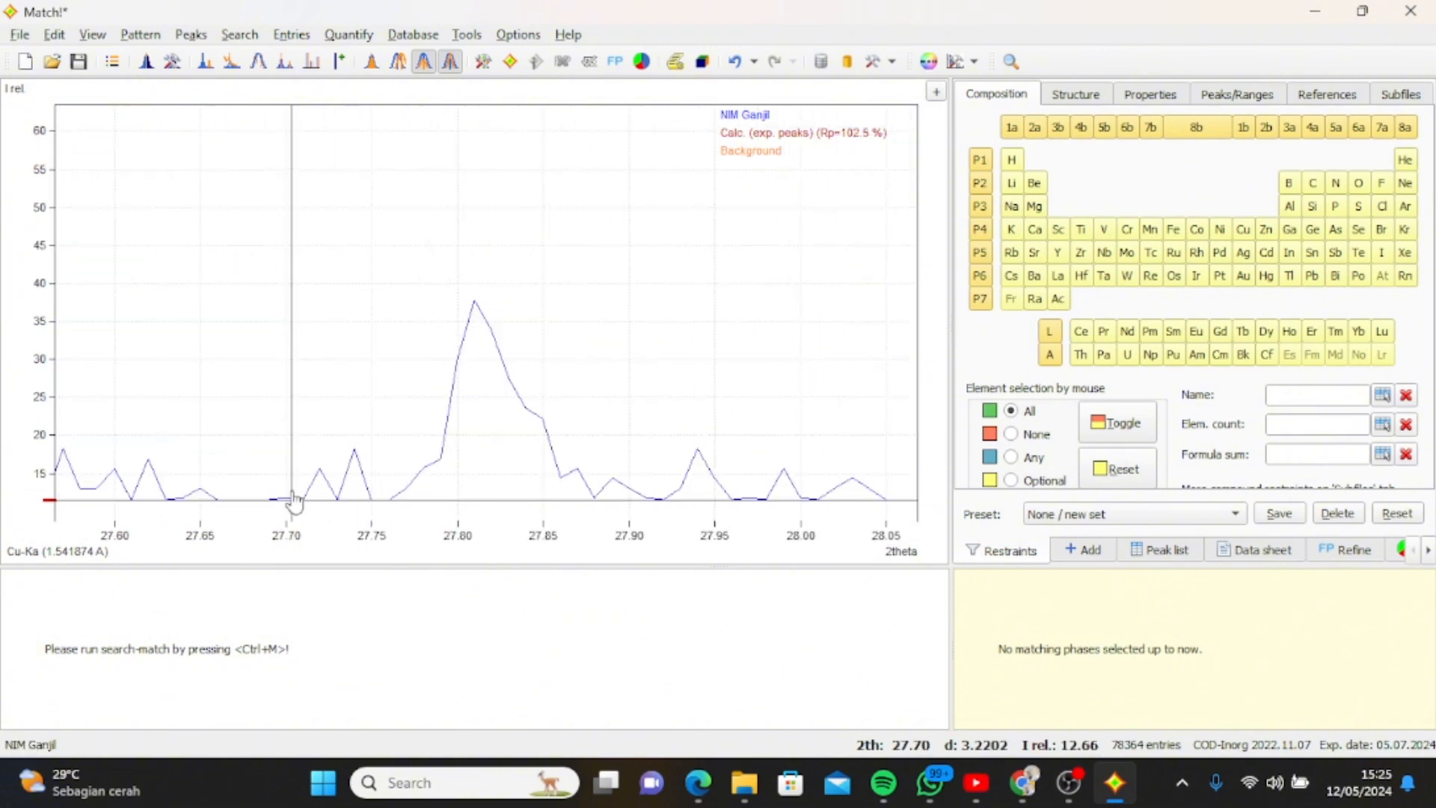
pyautogui.click(475, 304)
pyautogui.click(63, 460)
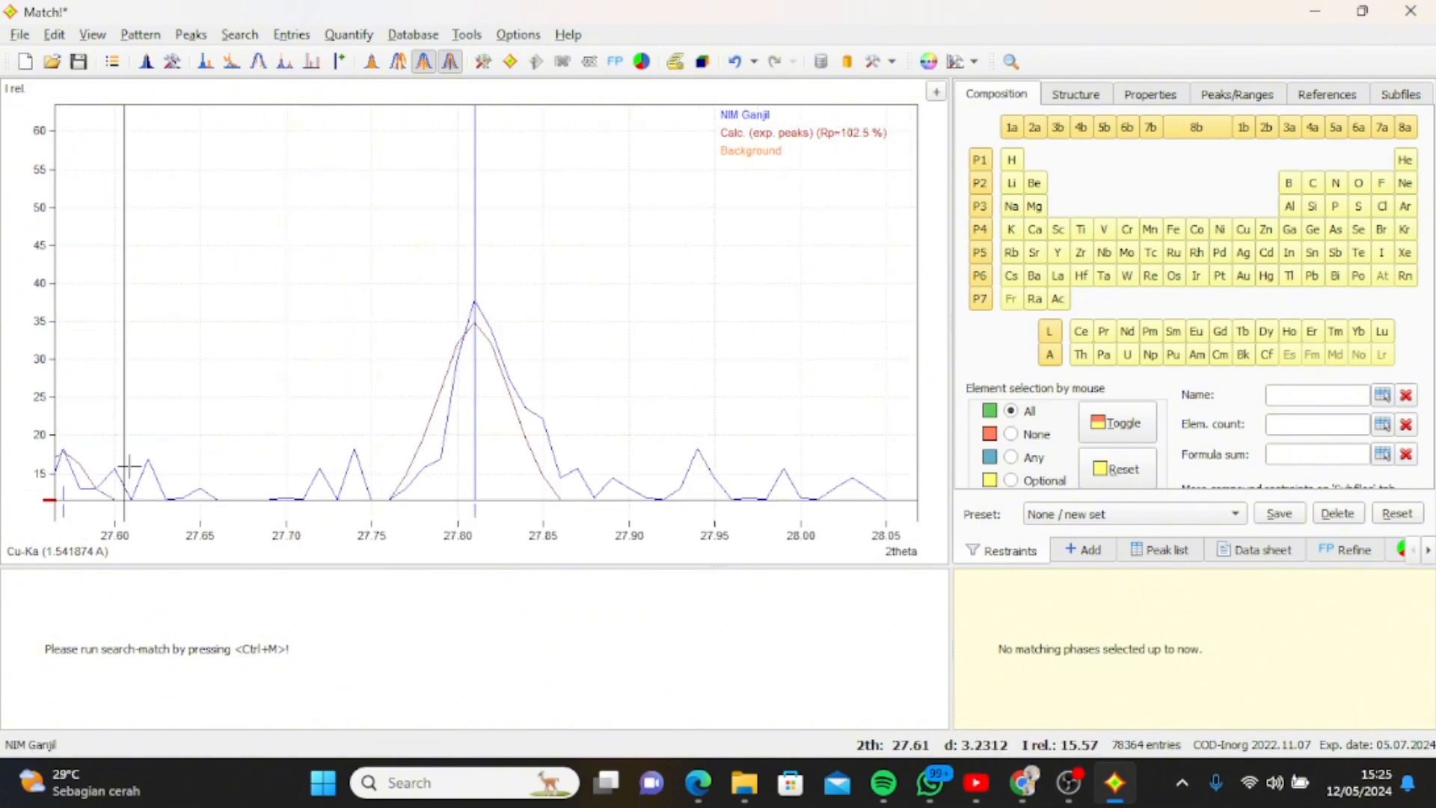
pyautogui.click(321, 472)
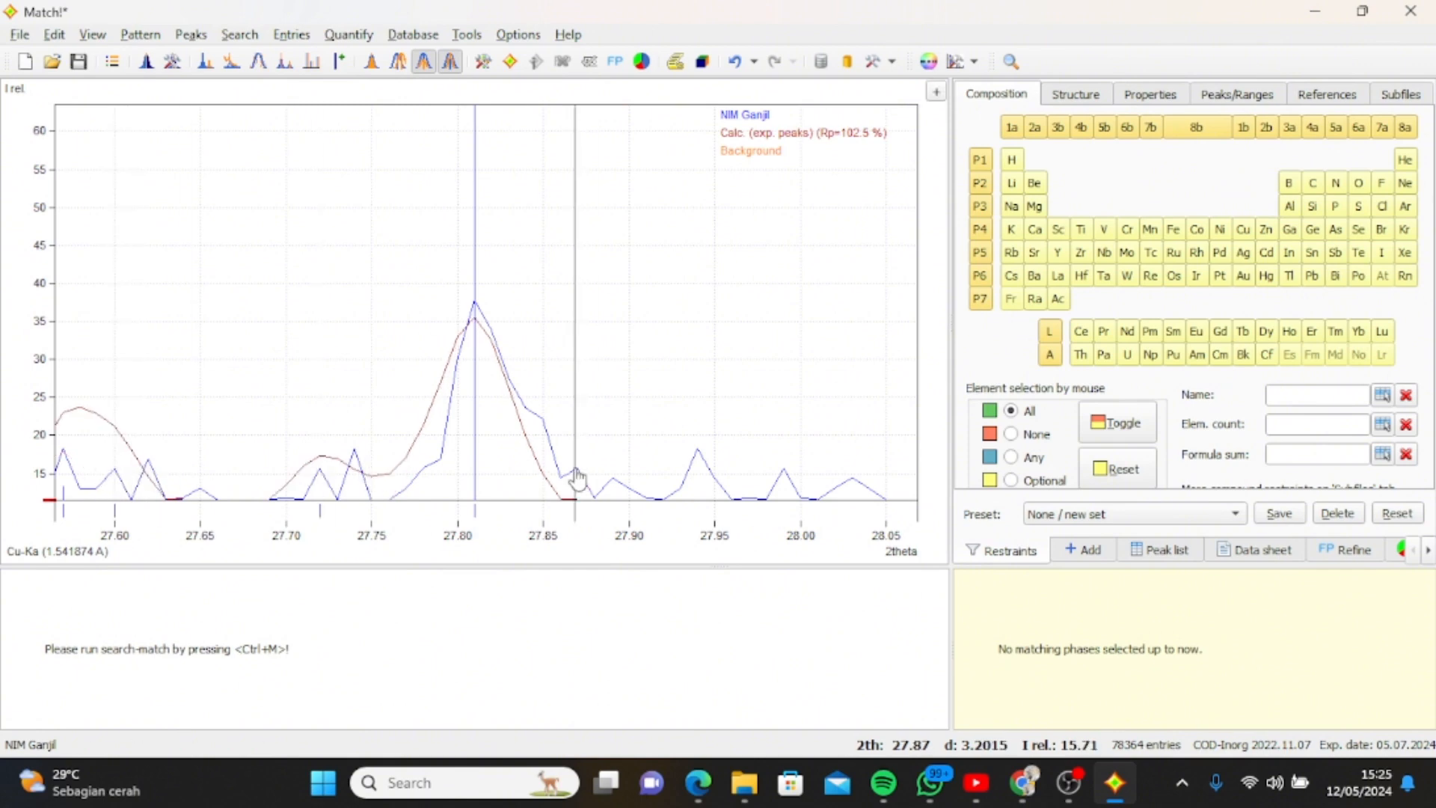
pyautogui.scroll(-5, 701, 460)
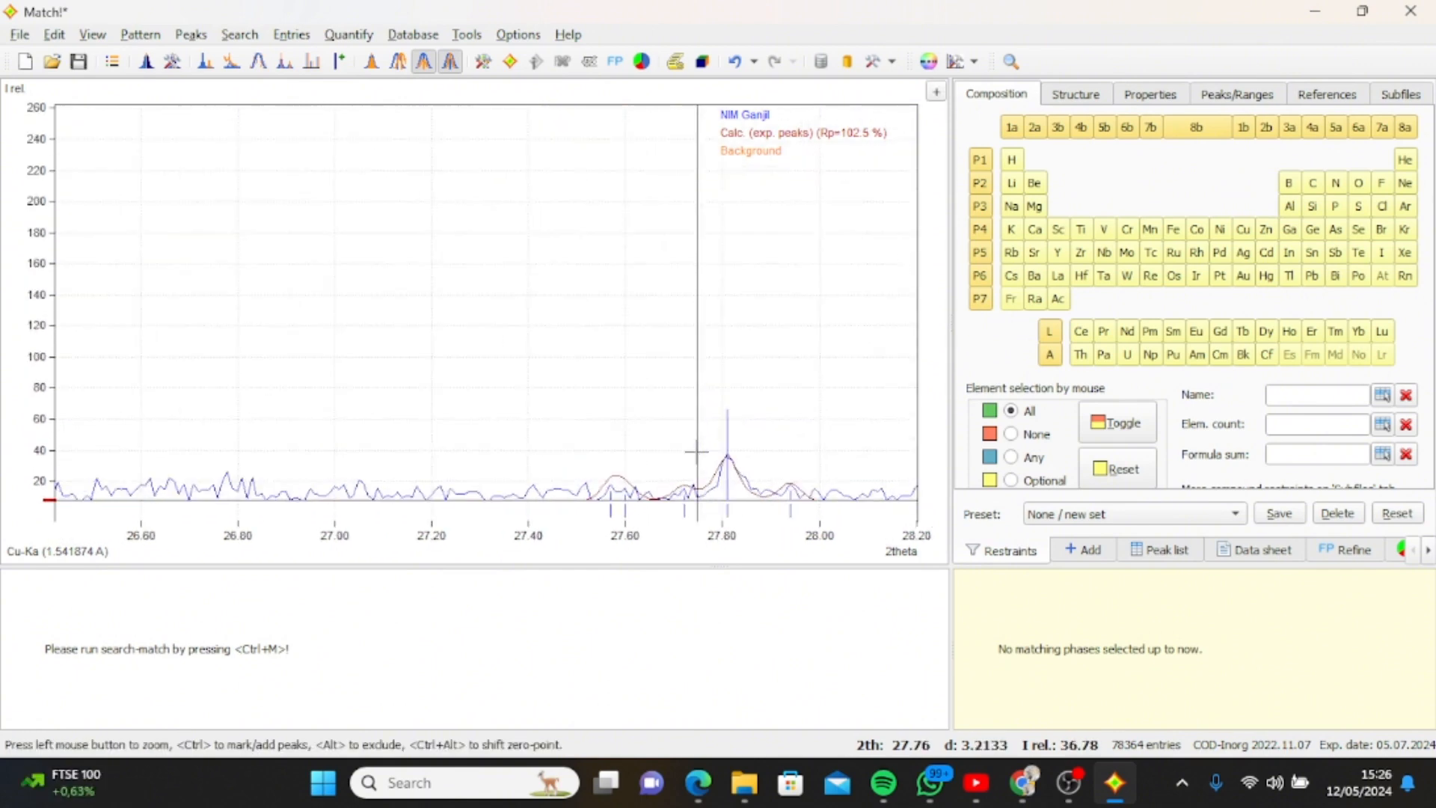
pyautogui.scroll(-3, 537, 475)
# Mark the missing middle tip of the strongest reflection at 2theta about 25.75.
pyautogui.scroll(10, 449, 271)
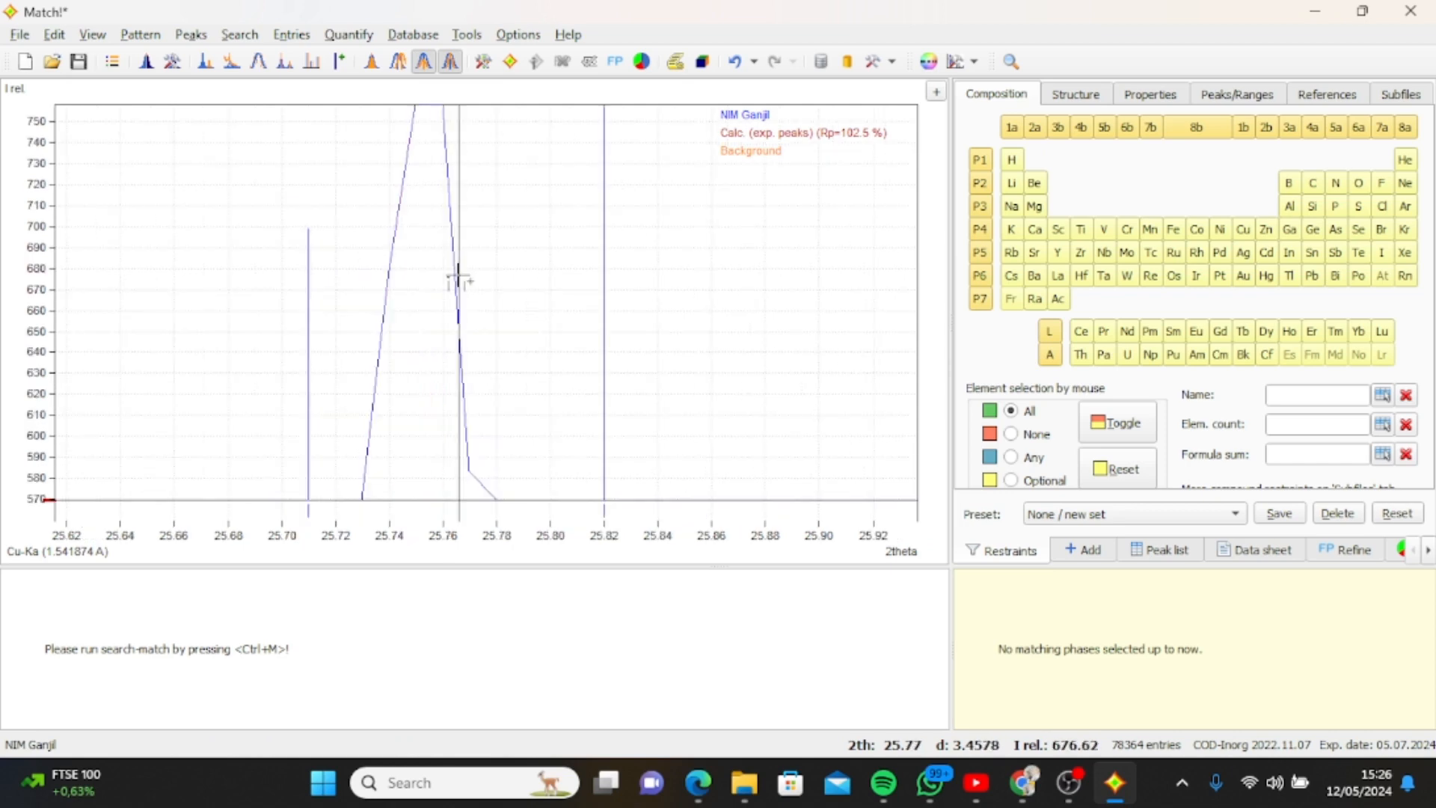
pyautogui.scroll(-6, 458, 276)
pyautogui.scroll(-6, 433, 124)
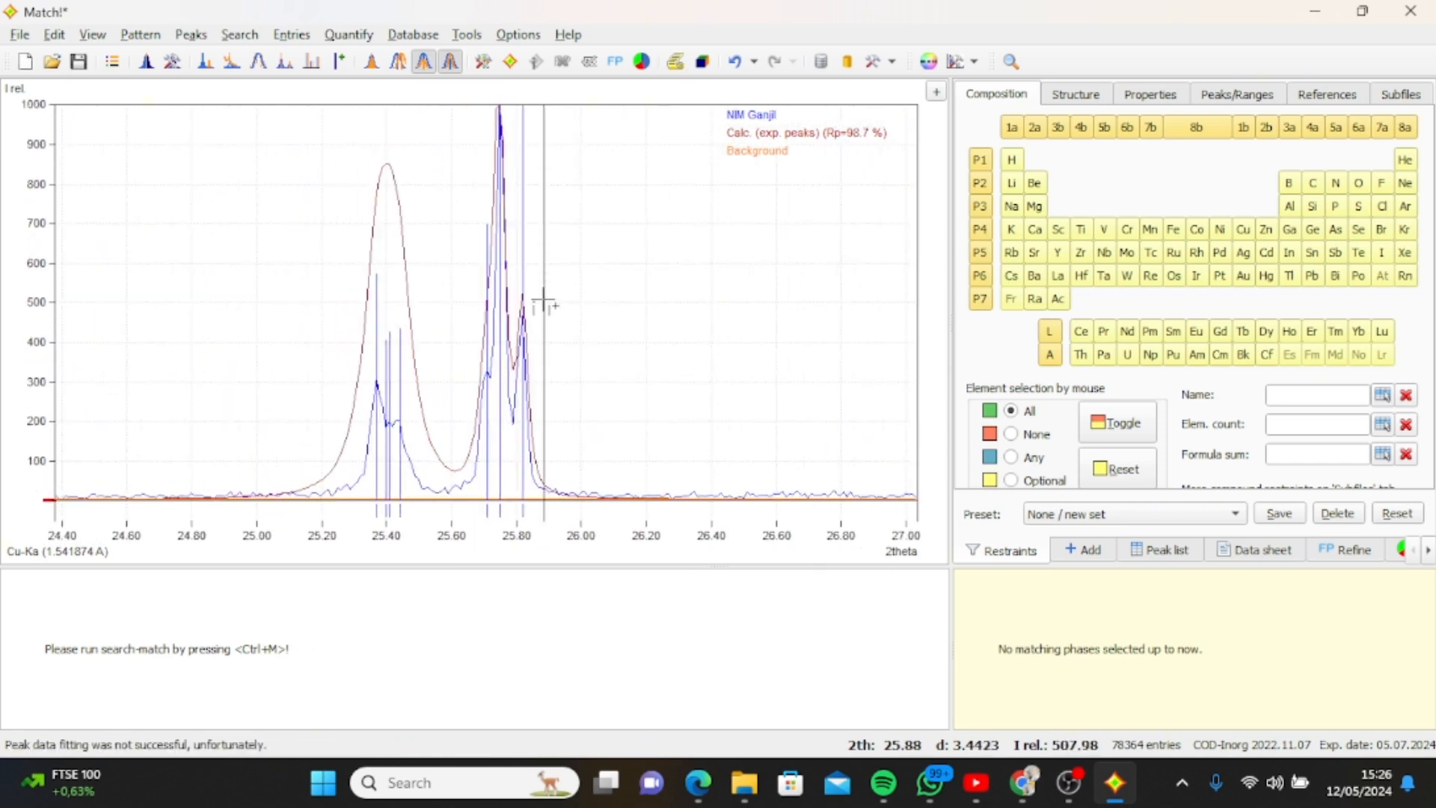
pyautogui.scroll(-4, 864, 260)
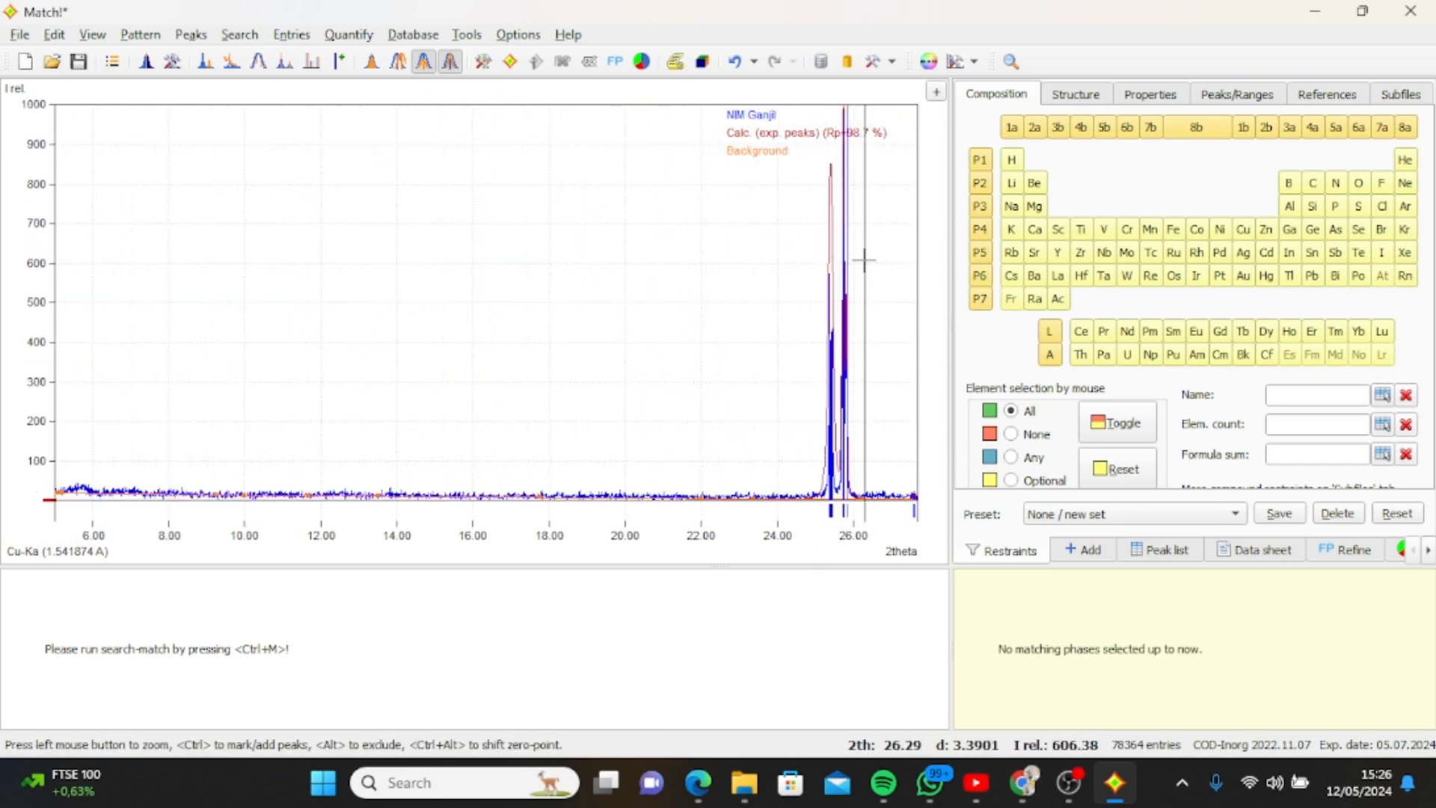
pyautogui.scroll(4, 860, 258)
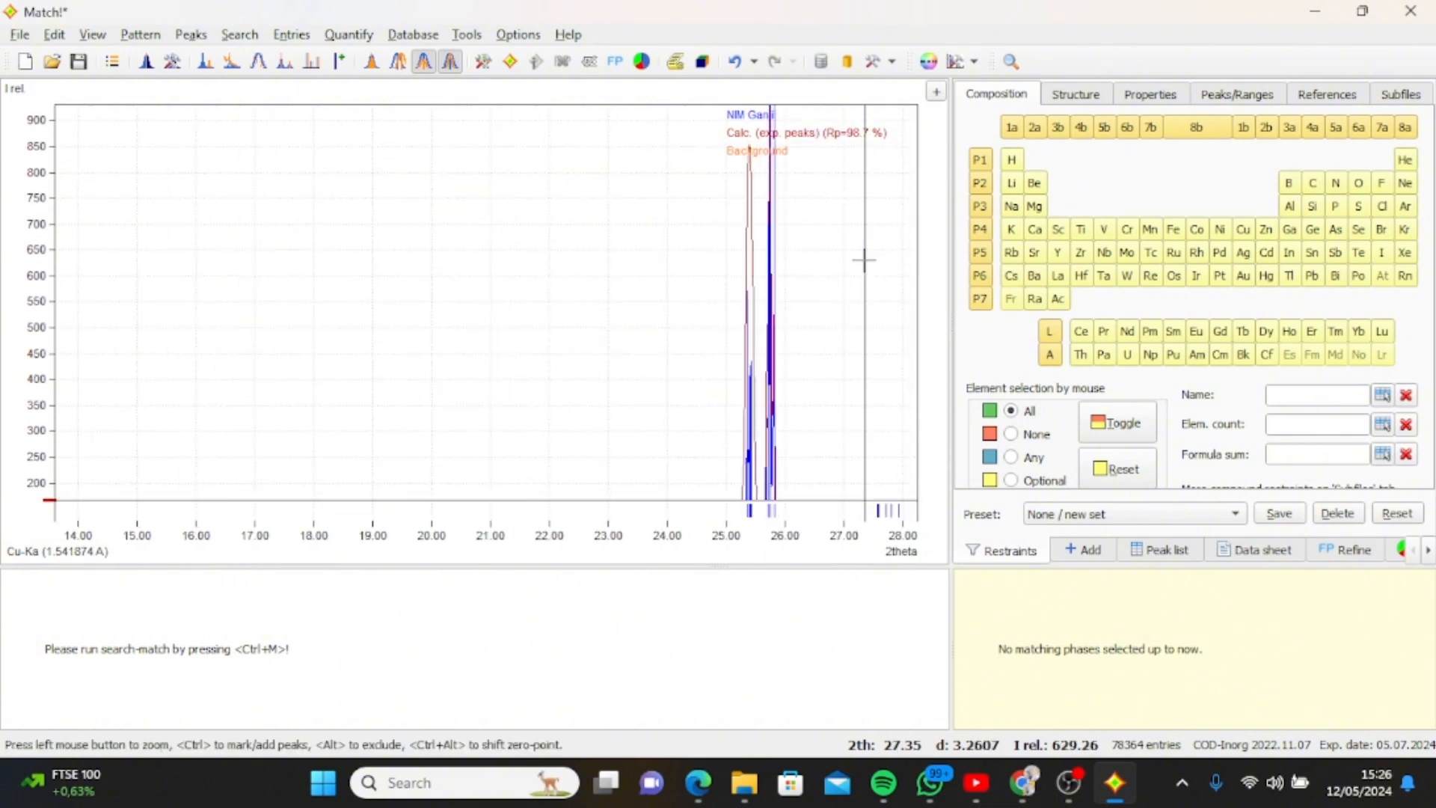
pyautogui.scroll(-4, 893, 261)
pyautogui.scroll(2, 872, 232)
pyautogui.scroll(-3, 872, 233)
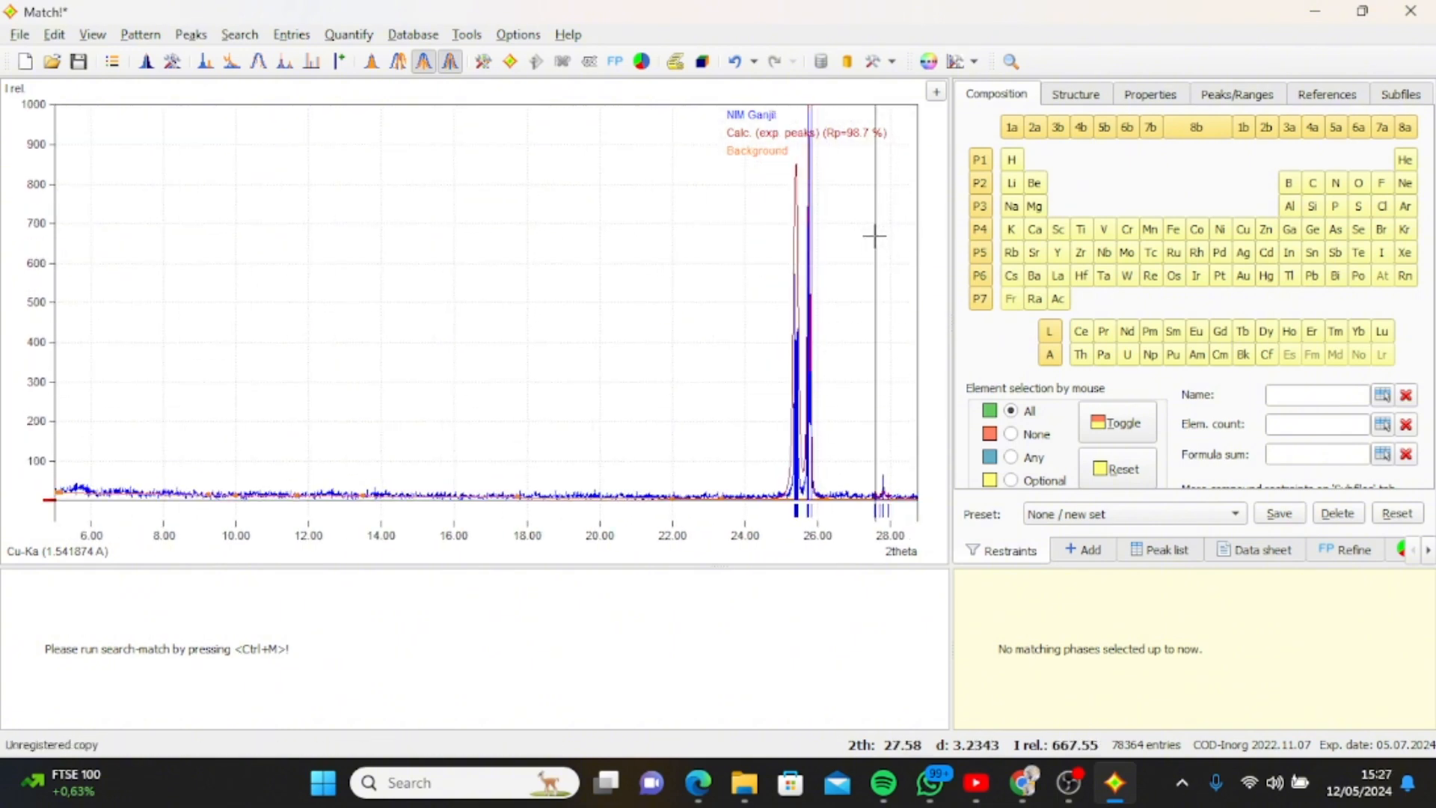
pyautogui.rightClick(874, 236)
pyautogui.click(530, 244)
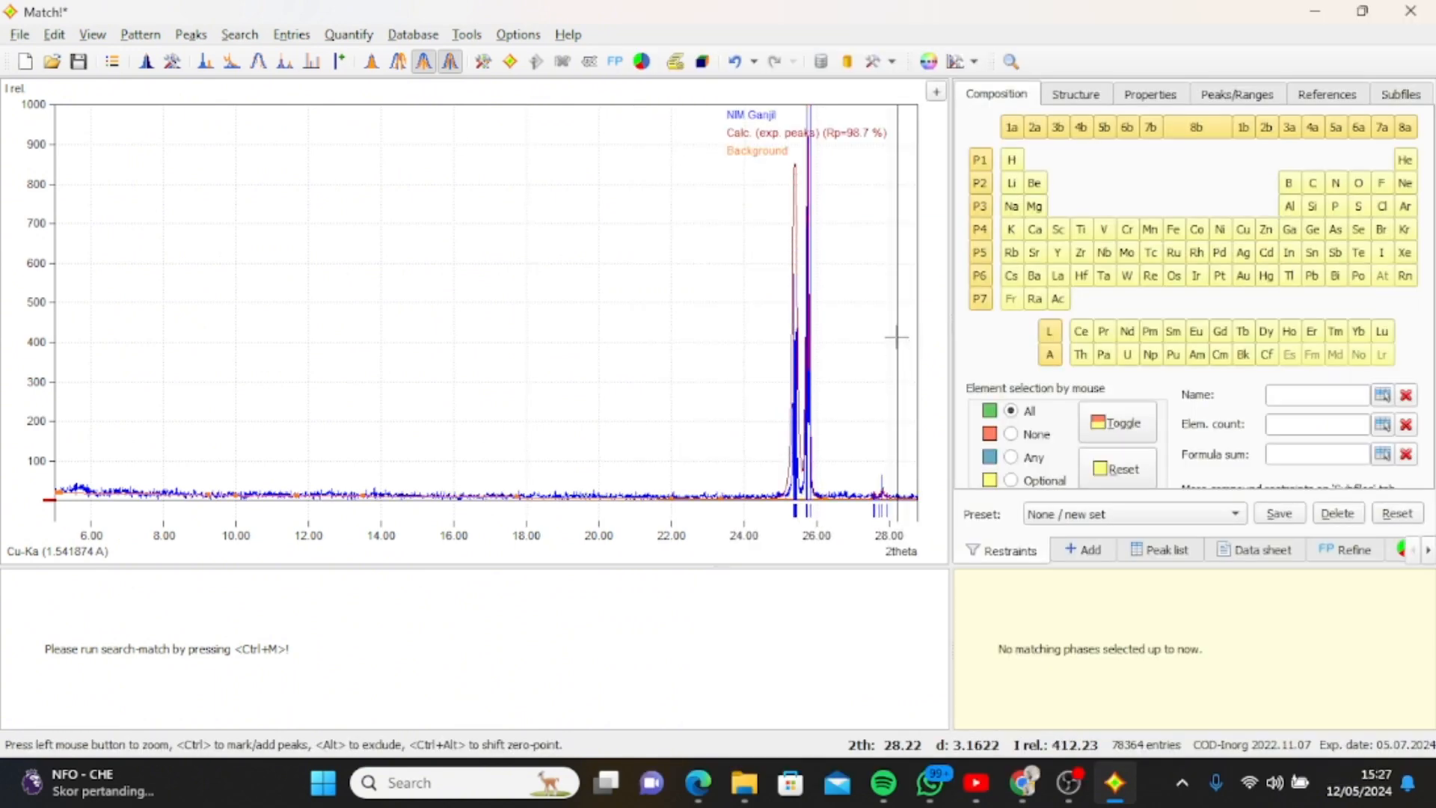
pyautogui.rightClick(892, 500)
pyautogui.click(465, 297)
pyautogui.scroll(-5, 465, 296)
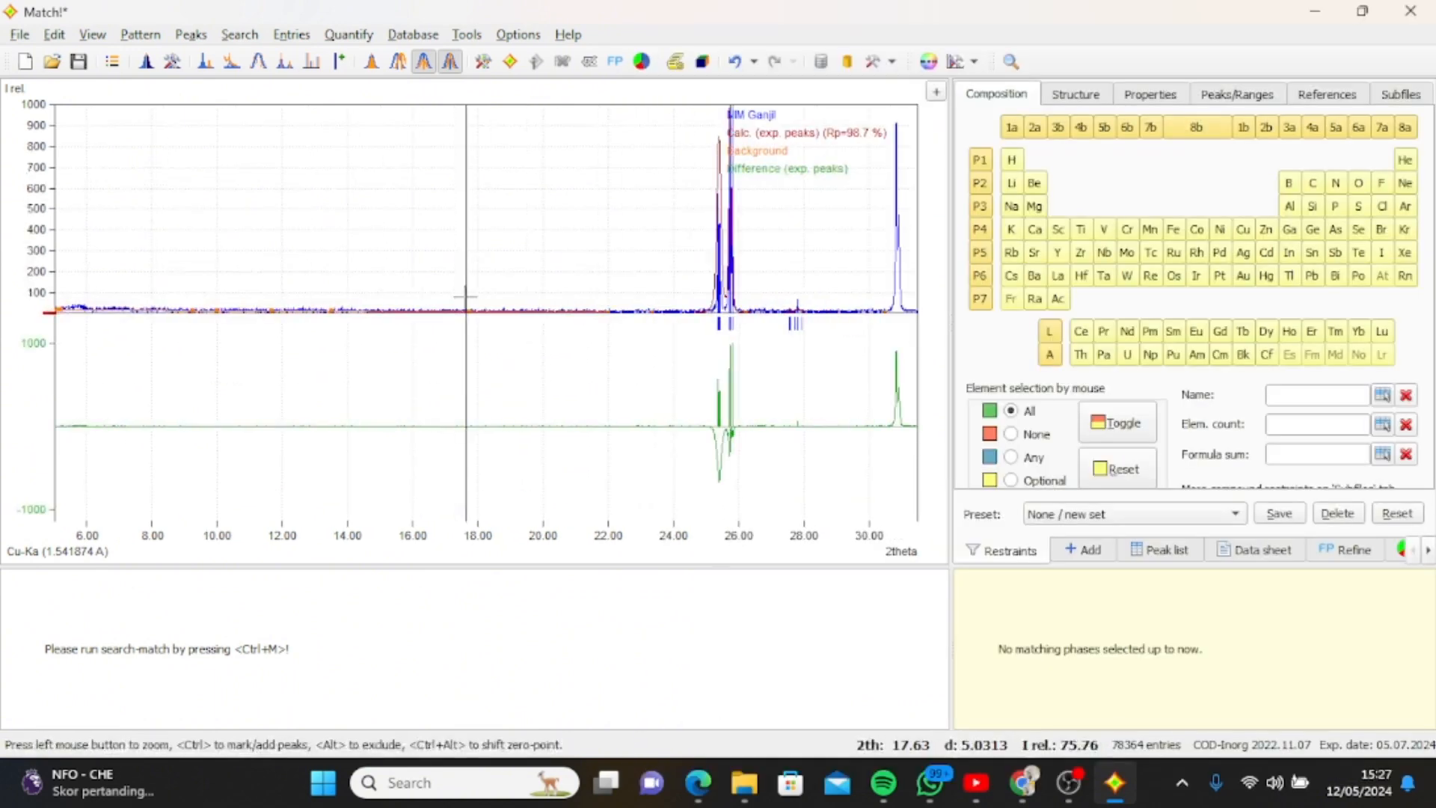
# Mark both tips of the double peak at 2theta about 30.84 and 30.92.
pyautogui.moveTo(604, 142); pyautogui.dragTo(633, 370)
pyautogui.scroll(-5, 419, 411)
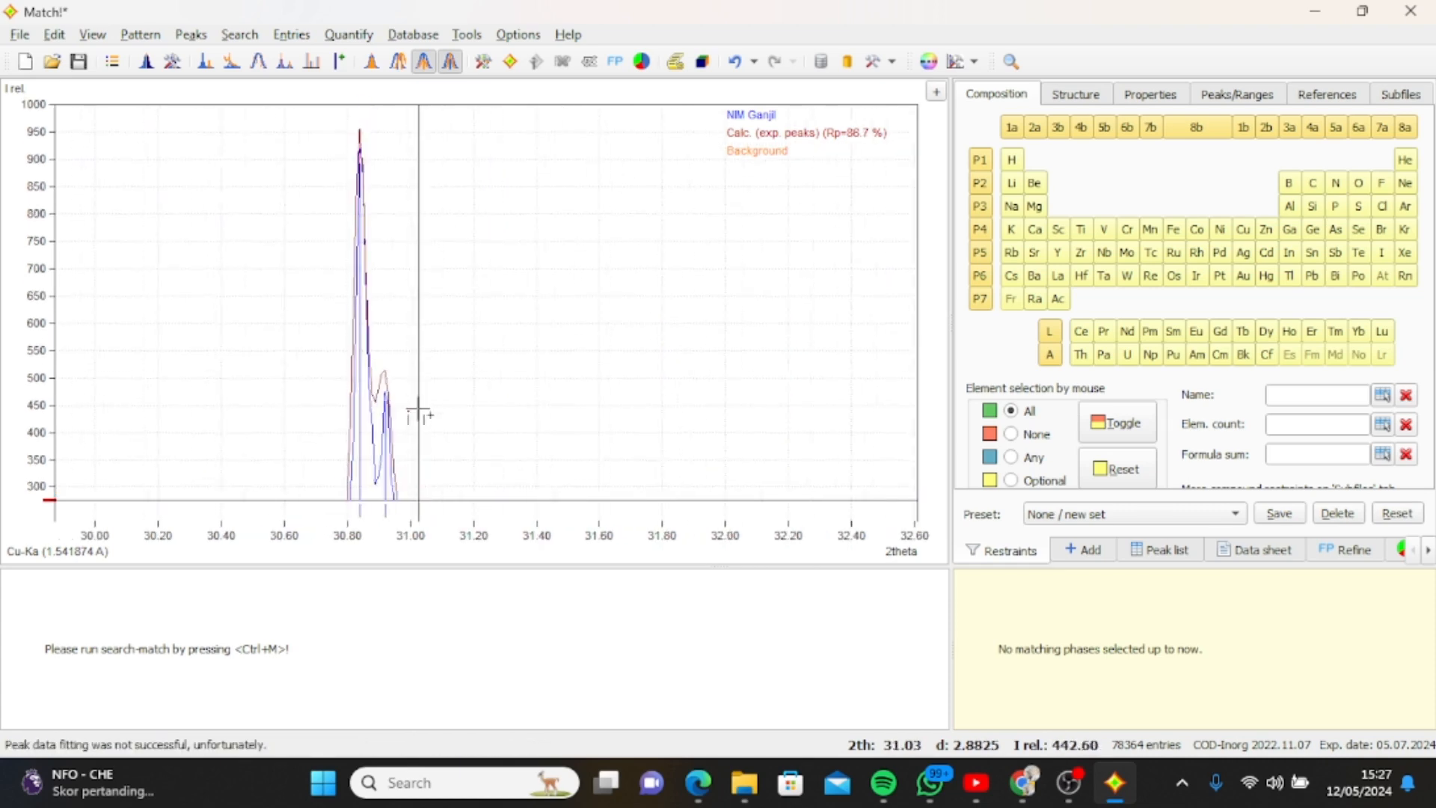
pyautogui.scroll(-4, 418, 409)
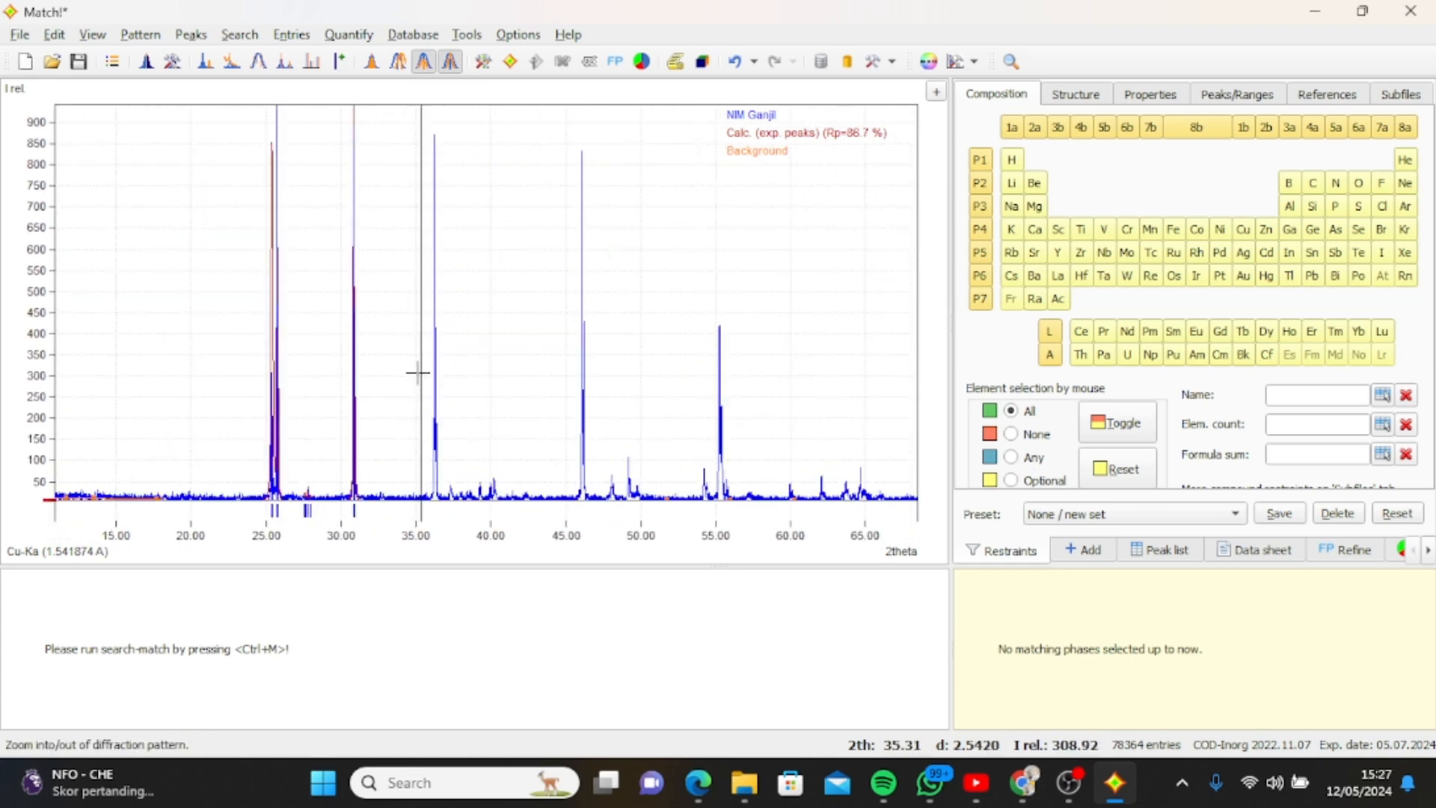
# Mark the smaller tip of the next double peak at 2theta about 36.35.
pyautogui.moveTo(418, 404); pyautogui.dragTo(443, 486)
pyautogui.scroll(-4, 684, 228)
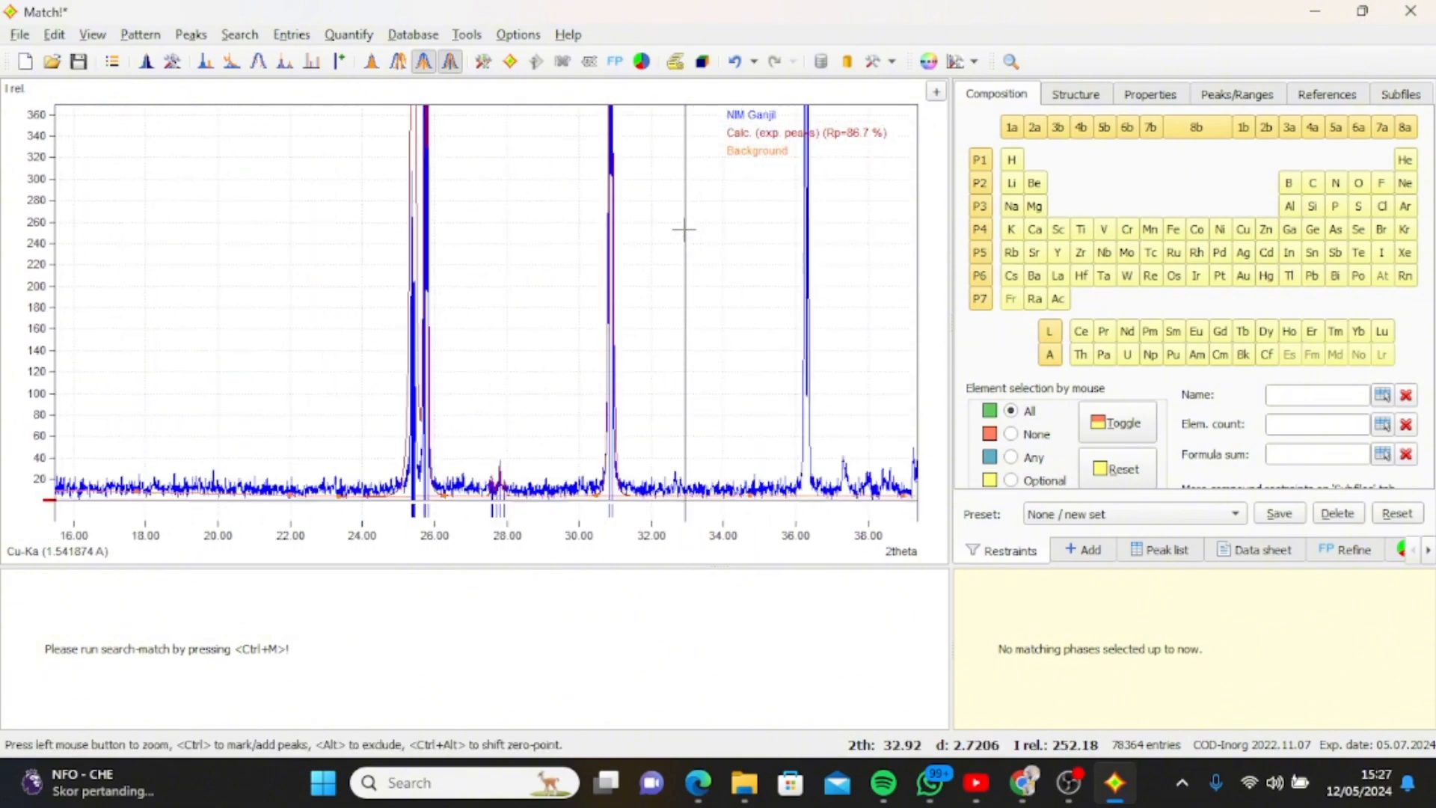
pyautogui.scroll(4, 770, 266)
pyautogui.rightClick(748, 341)
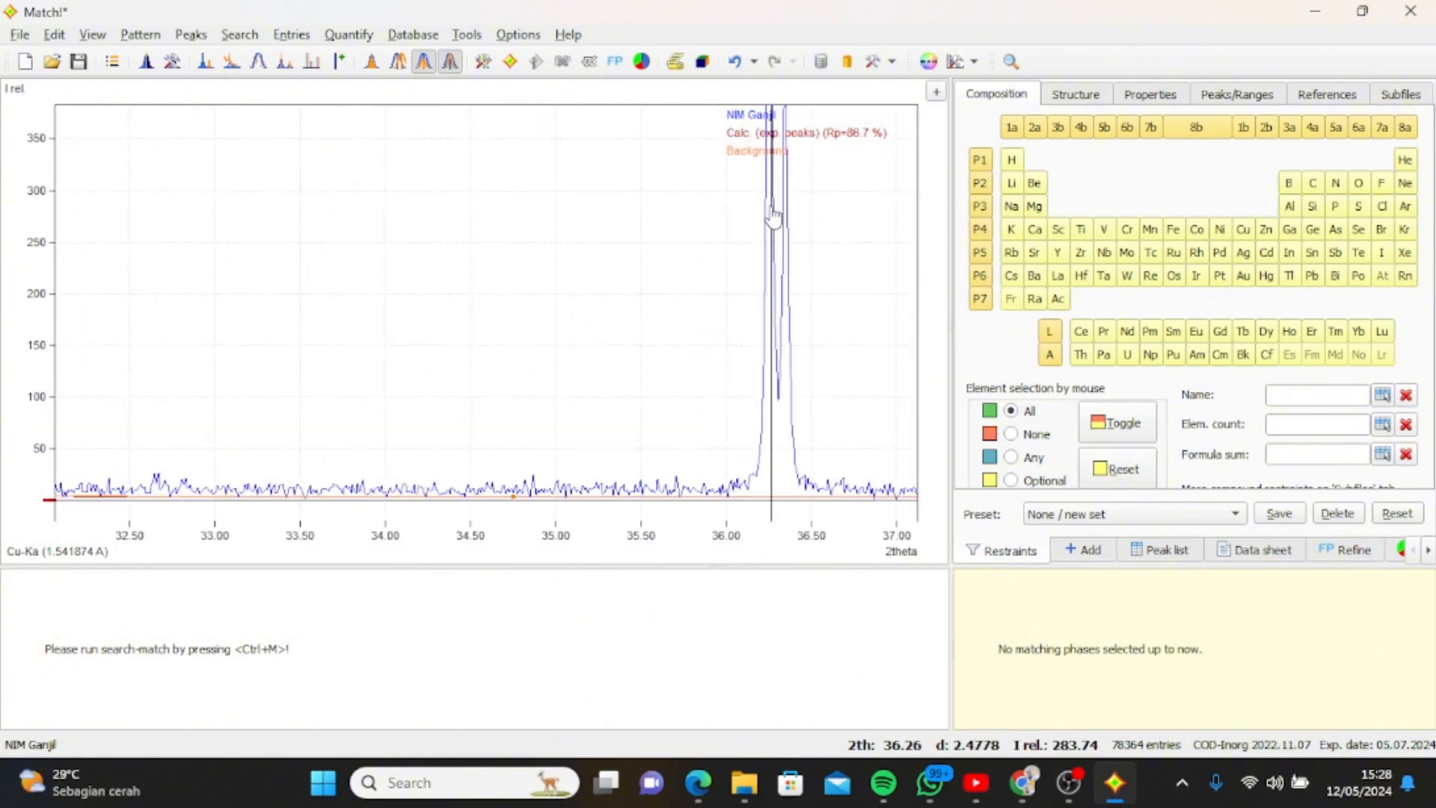
pyautogui.rightClick(775, 212)
pyautogui.moveTo(838, 212); pyautogui.dragTo(769, 104)
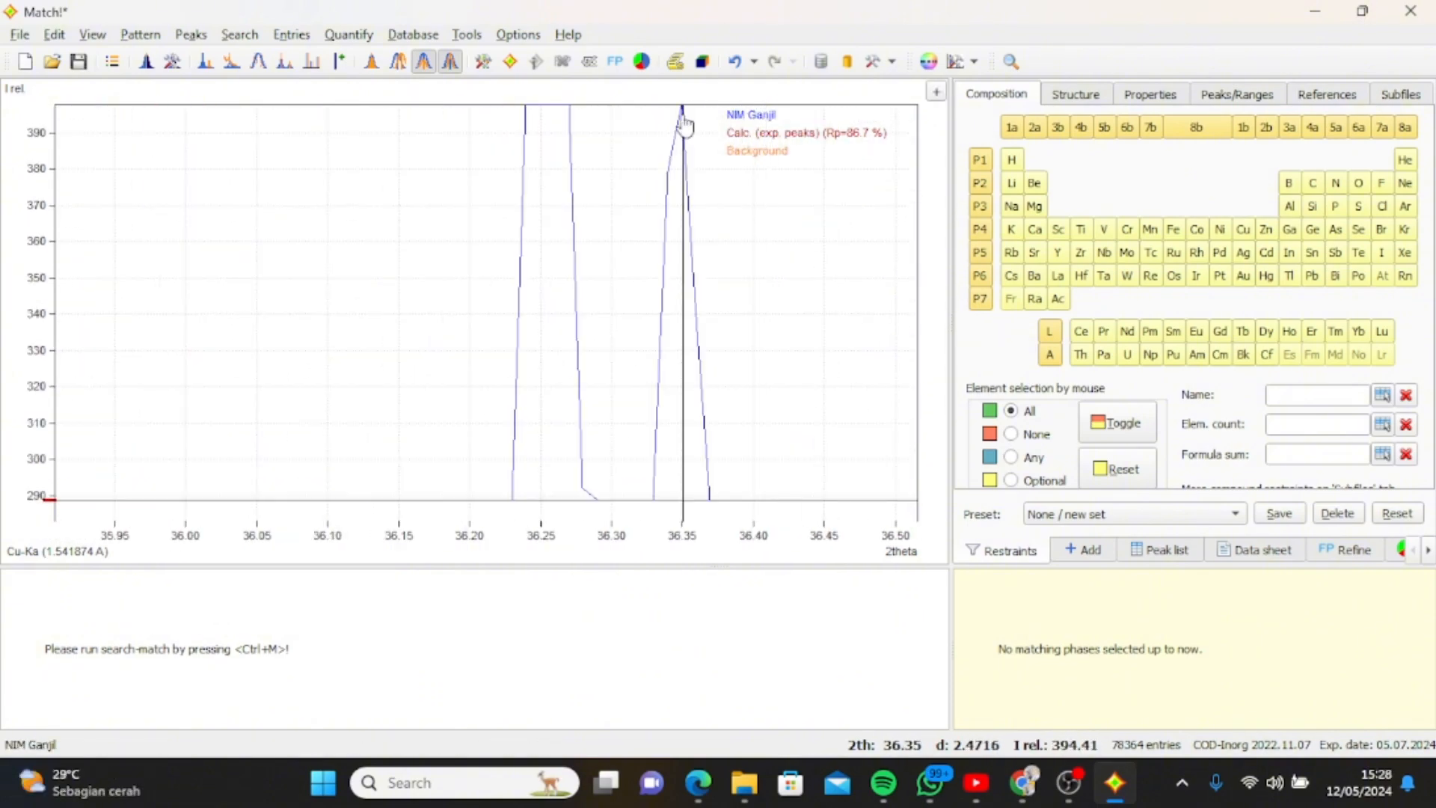
pyautogui.keyDown('ctrl'); pyautogui.click(683, 113); pyautogui.keyUp('ctrl')
pyautogui.scroll(-4, 557, 261)
pyautogui.scroll(-3, 556, 260)
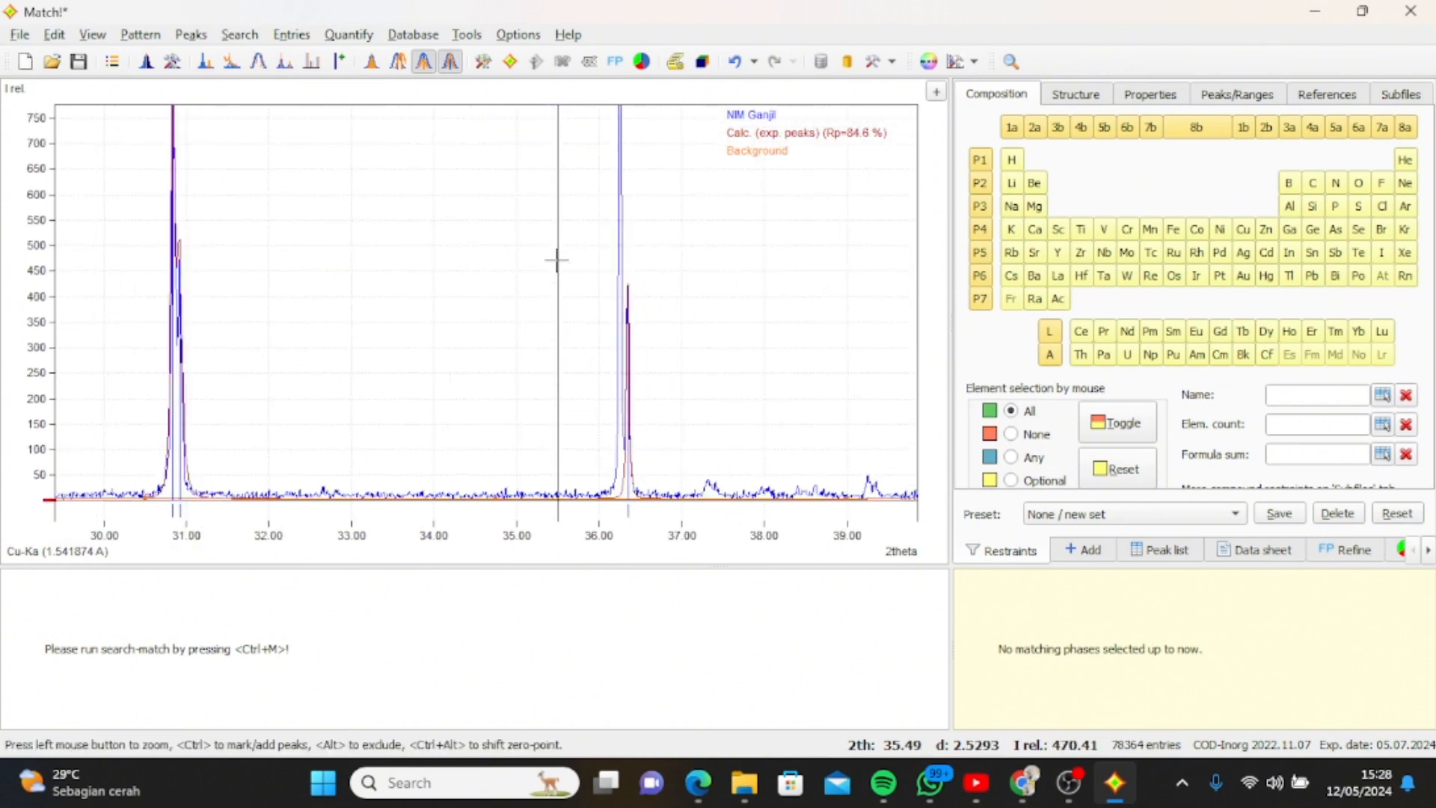
# Mark the main tip of the same double peak at 2theta about 36.26.
pyautogui.scroll(5, 599, 170)
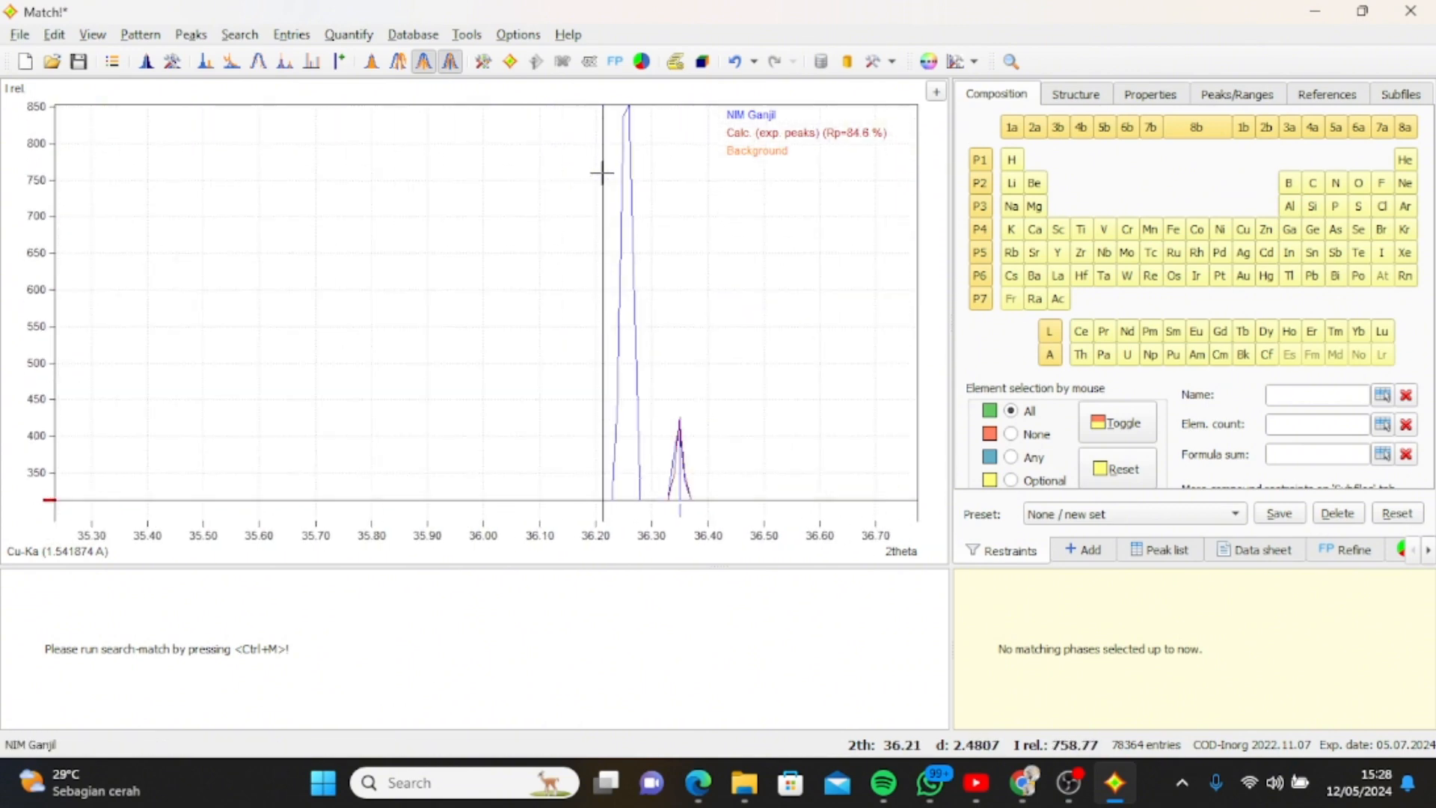
pyautogui.keyDown('ctrl'); pyautogui.click(629, 113); pyautogui.keyUp('ctrl')
pyautogui.scroll(-4, 543, 203)
pyautogui.scroll(-2, 543, 203)
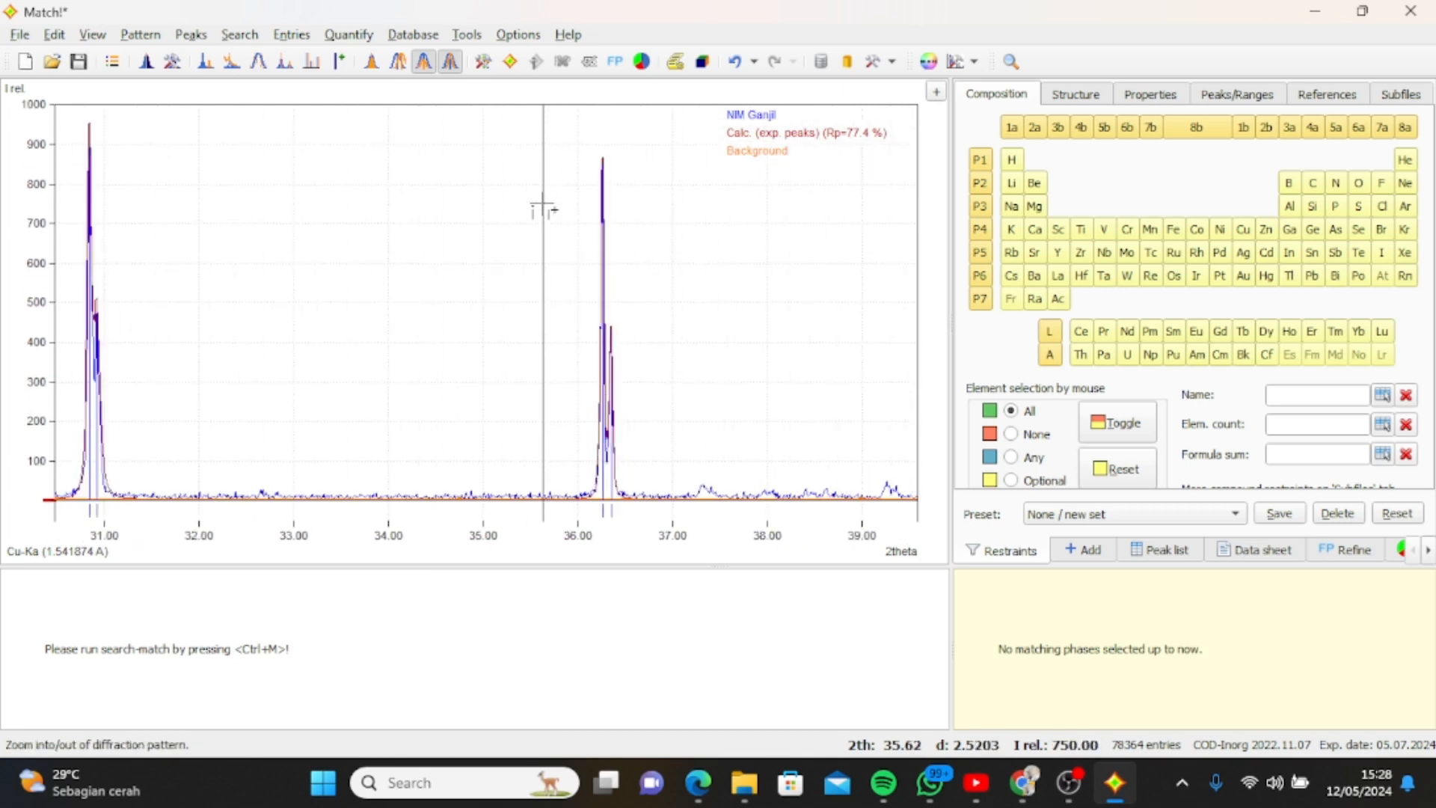
# Mark the weak peak at 2theta about 37.32, just after the strong double peak.
pyautogui.moveTo(680, 459); pyautogui.dragTo(703, 488)
pyautogui.scroll(-4, 578, 346)
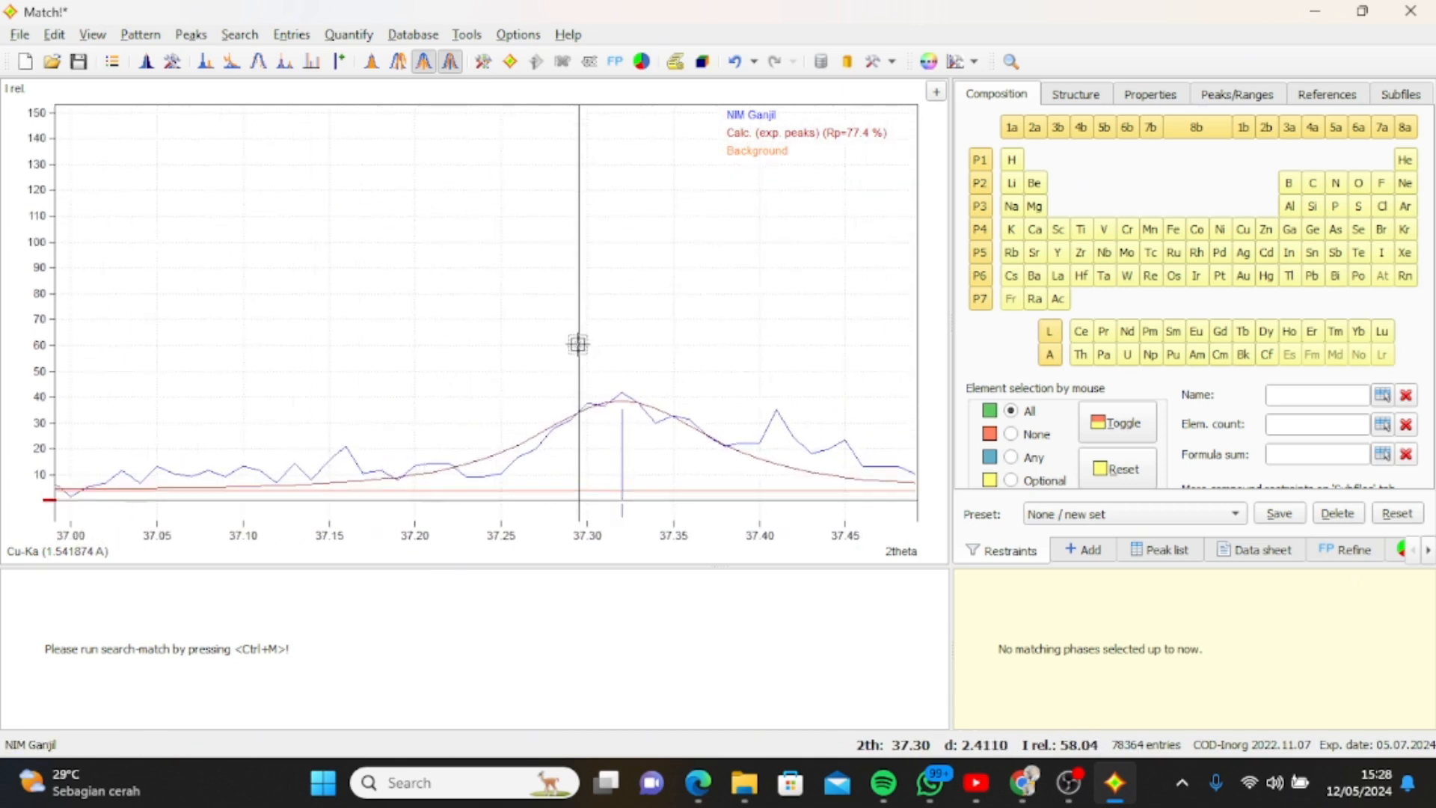
pyautogui.scroll(-5, 578, 344)
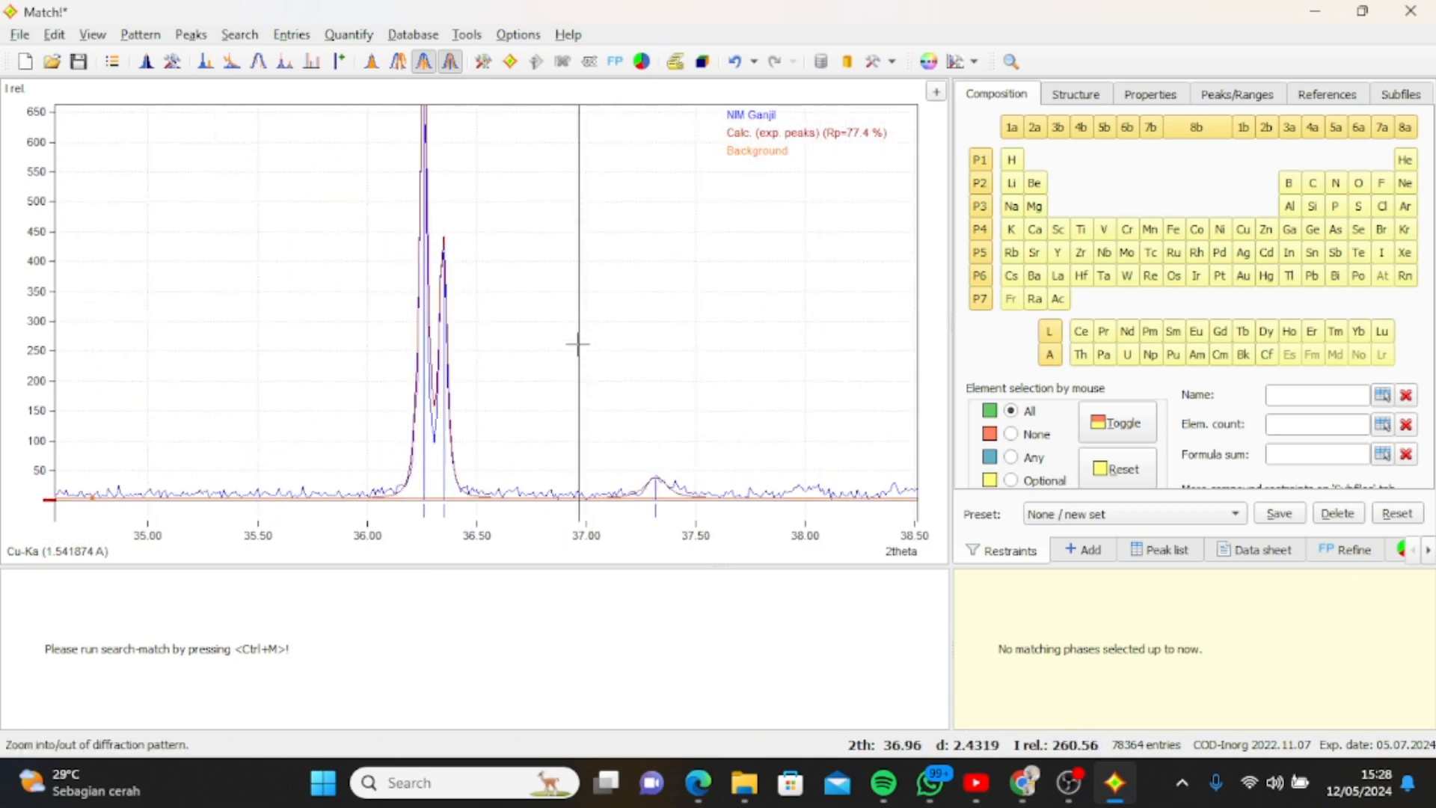
# Mark the weak peaks at 2theta about 40.21 and 39.96, without keeping the extra mark at about 40.26.
pyautogui.scroll(-2, 579, 345)
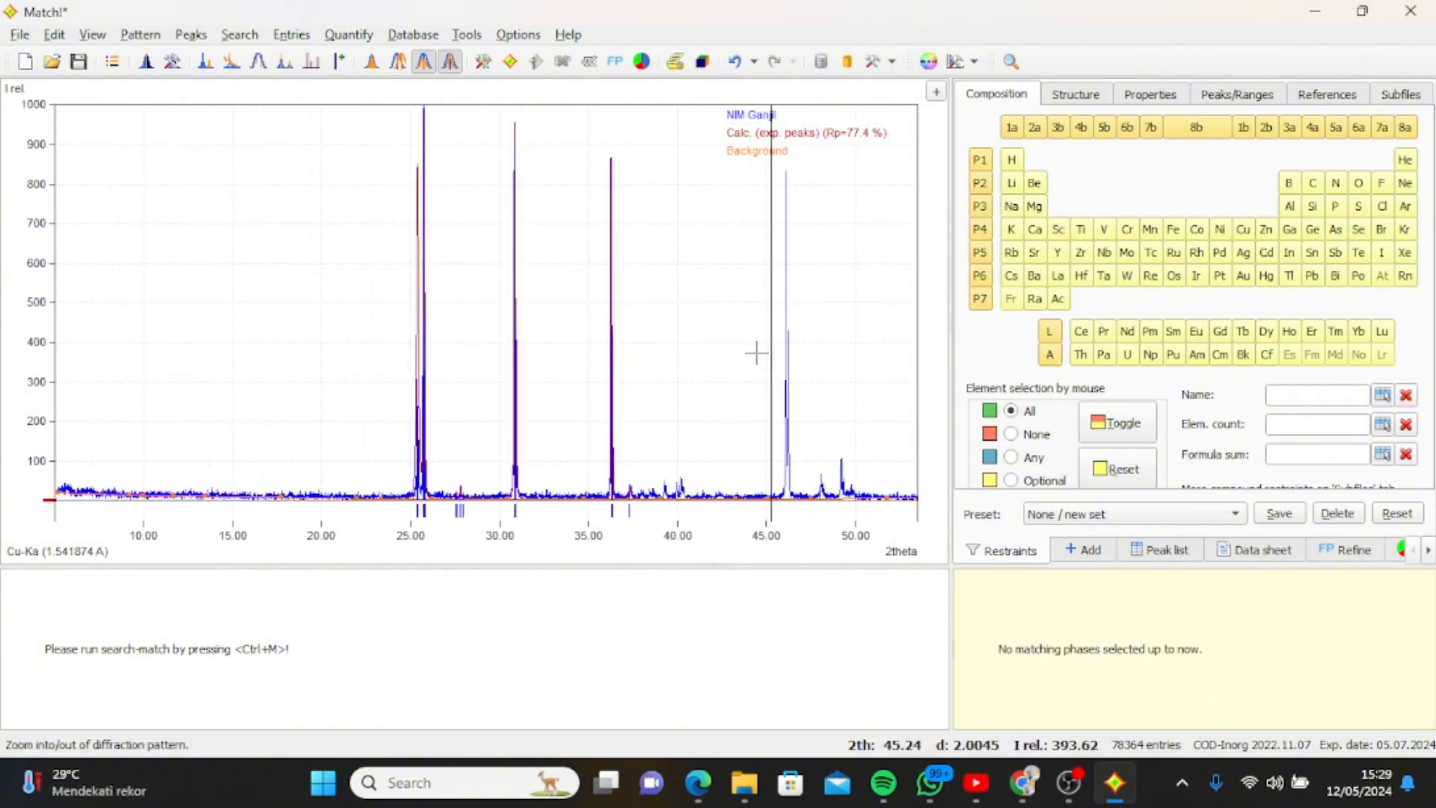
pyautogui.moveTo(671, 462); pyautogui.dragTo(687, 492)
pyautogui.keyDown('ctrl'); pyautogui.click(602, 305); pyautogui.keyUp('ctrl')
pyautogui.keyDown('ctrl'); pyautogui.click(343, 361); pyautogui.keyUp('ctrl')
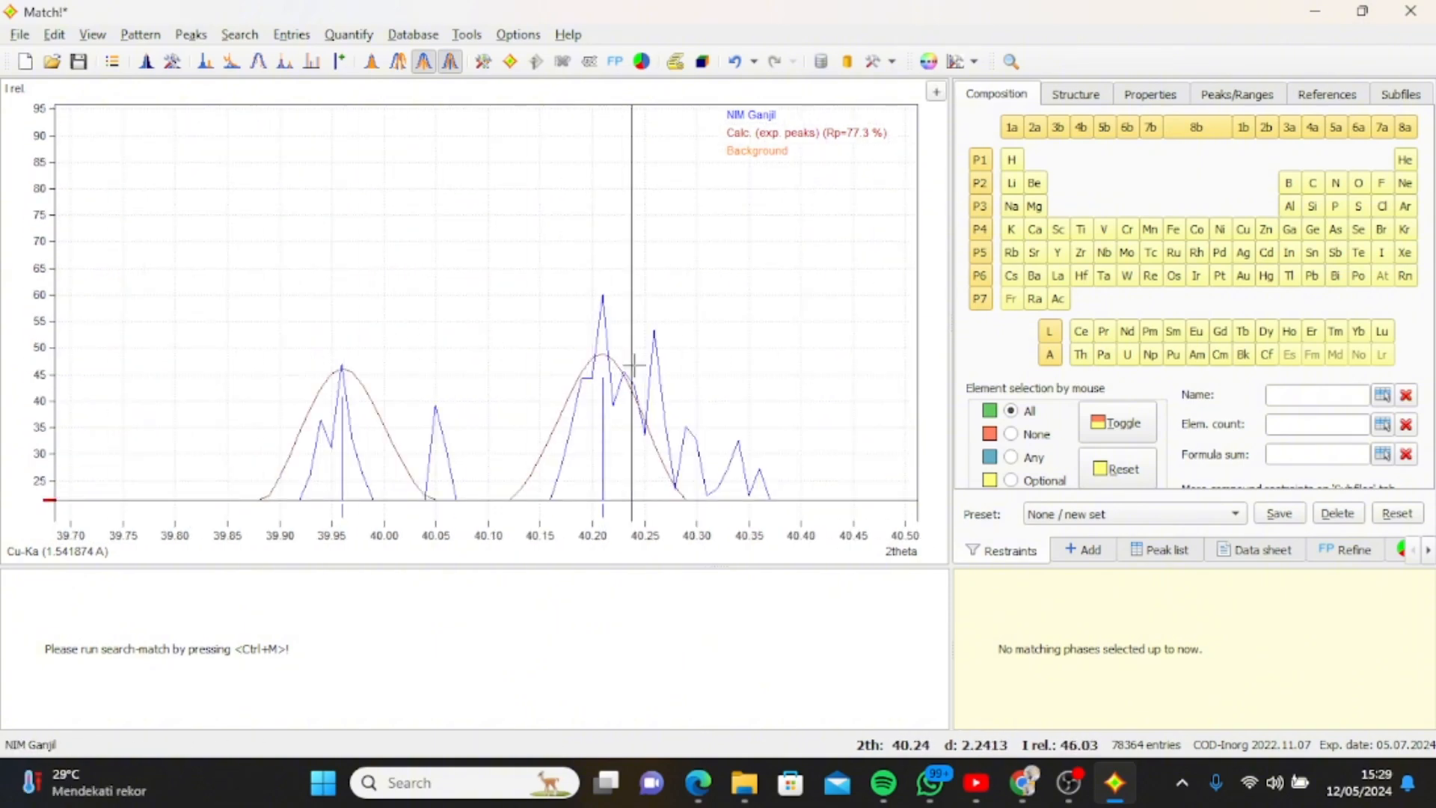
pyautogui.keyDown('ctrl'); pyautogui.click(656, 354); pyautogui.keyUp('ctrl')
pyautogui.hotkey('ctrl', 'z')
pyautogui.scroll(-2, 656, 355)
pyautogui.scroll(-1, 656, 354)
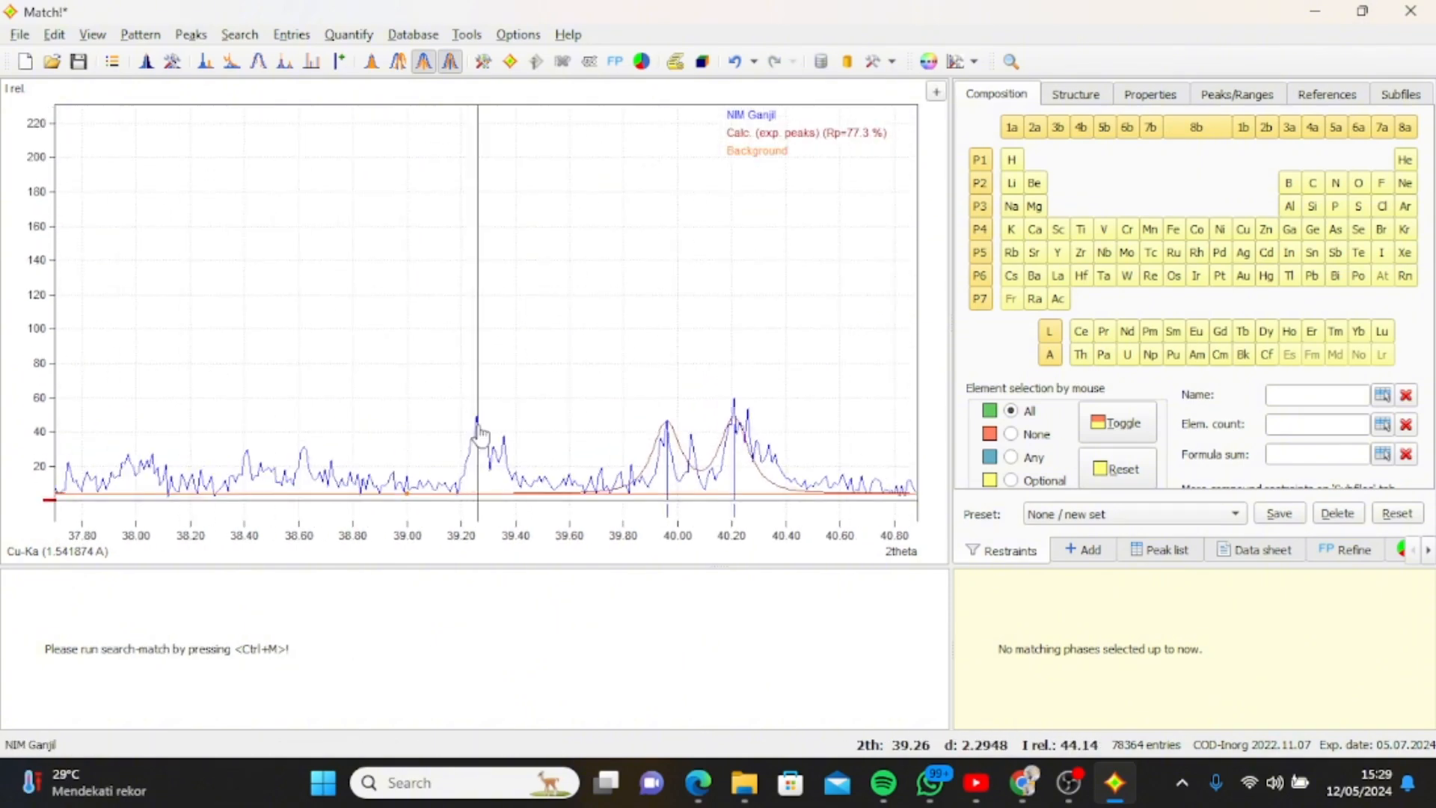
# Mark the weak peaks at 2theta about 39.26, 38.61, 38.06 and 41.4.
pyautogui.keyDown('ctrl'); pyautogui.click(477, 425); pyautogui.keyUp('ctrl')
pyautogui.keyDown('ctrl'); pyautogui.click(303, 449); pyautogui.keyUp('ctrl')
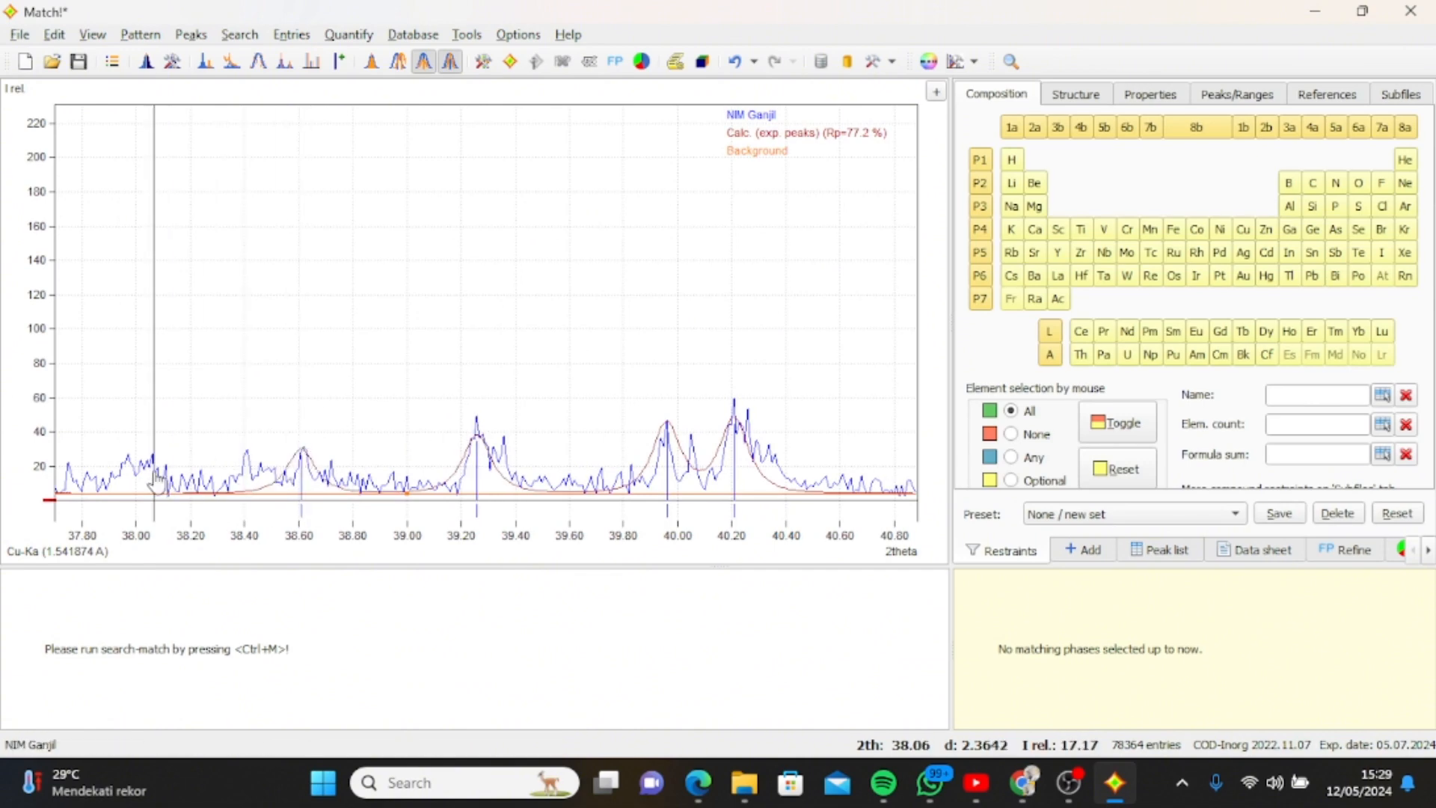
pyautogui.scroll(-2, 153, 464)
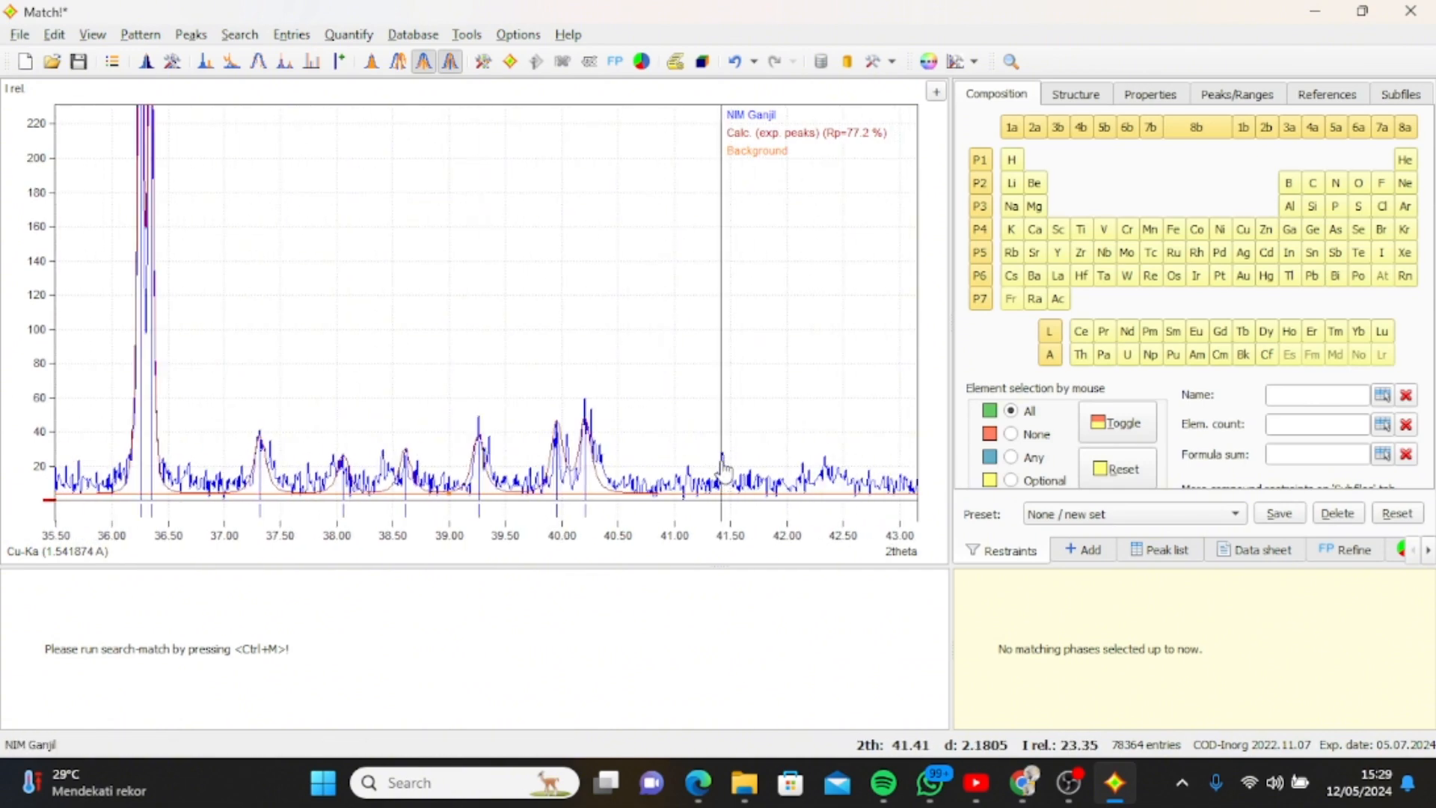
pyautogui.scroll(-2, 775, 495)
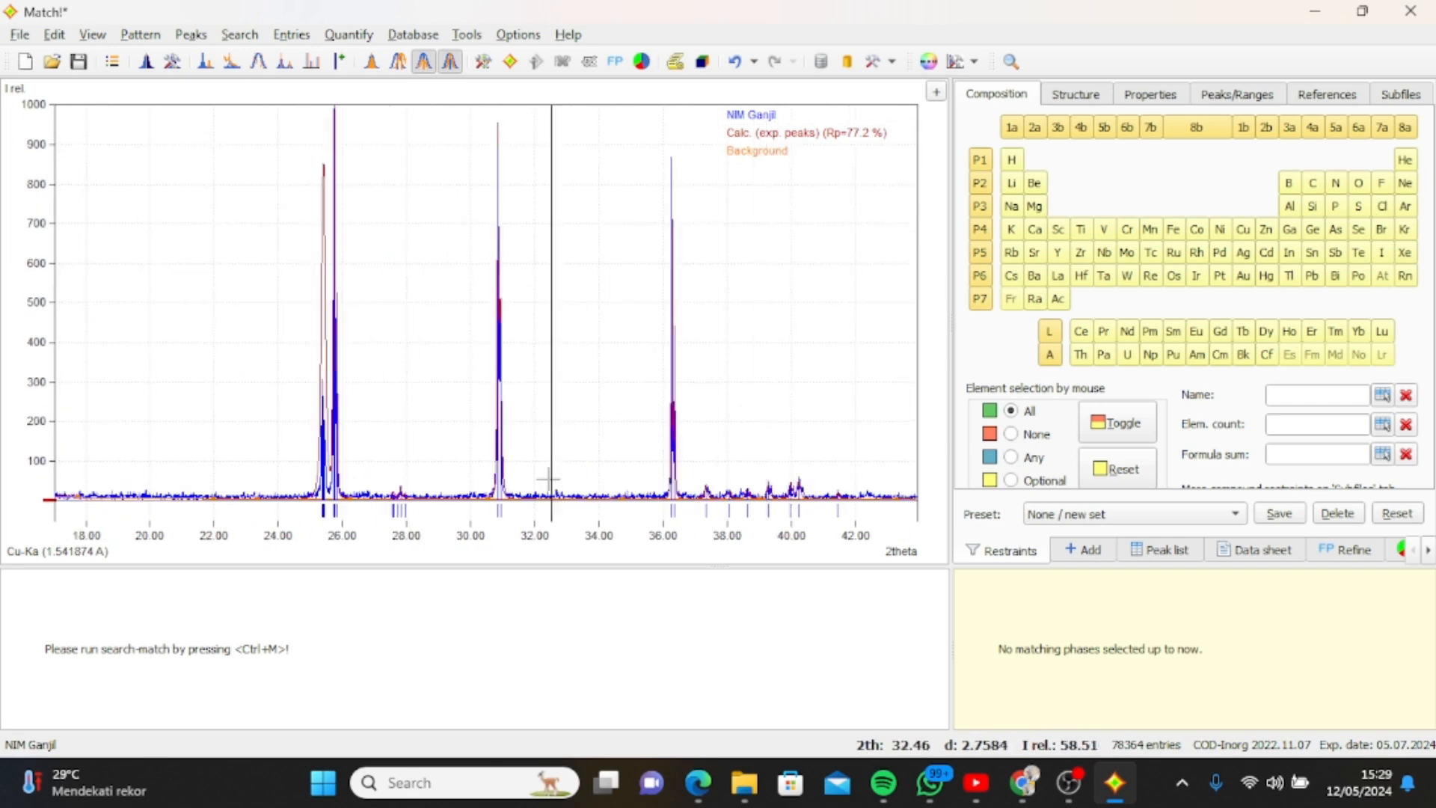
# Mark the group of faint peaks at 2theta about 32.38, 32.46, 32.57, 32.65 and 32.81.
pyautogui.scroll(7, 417, 401)
pyautogui.click(78, 408)
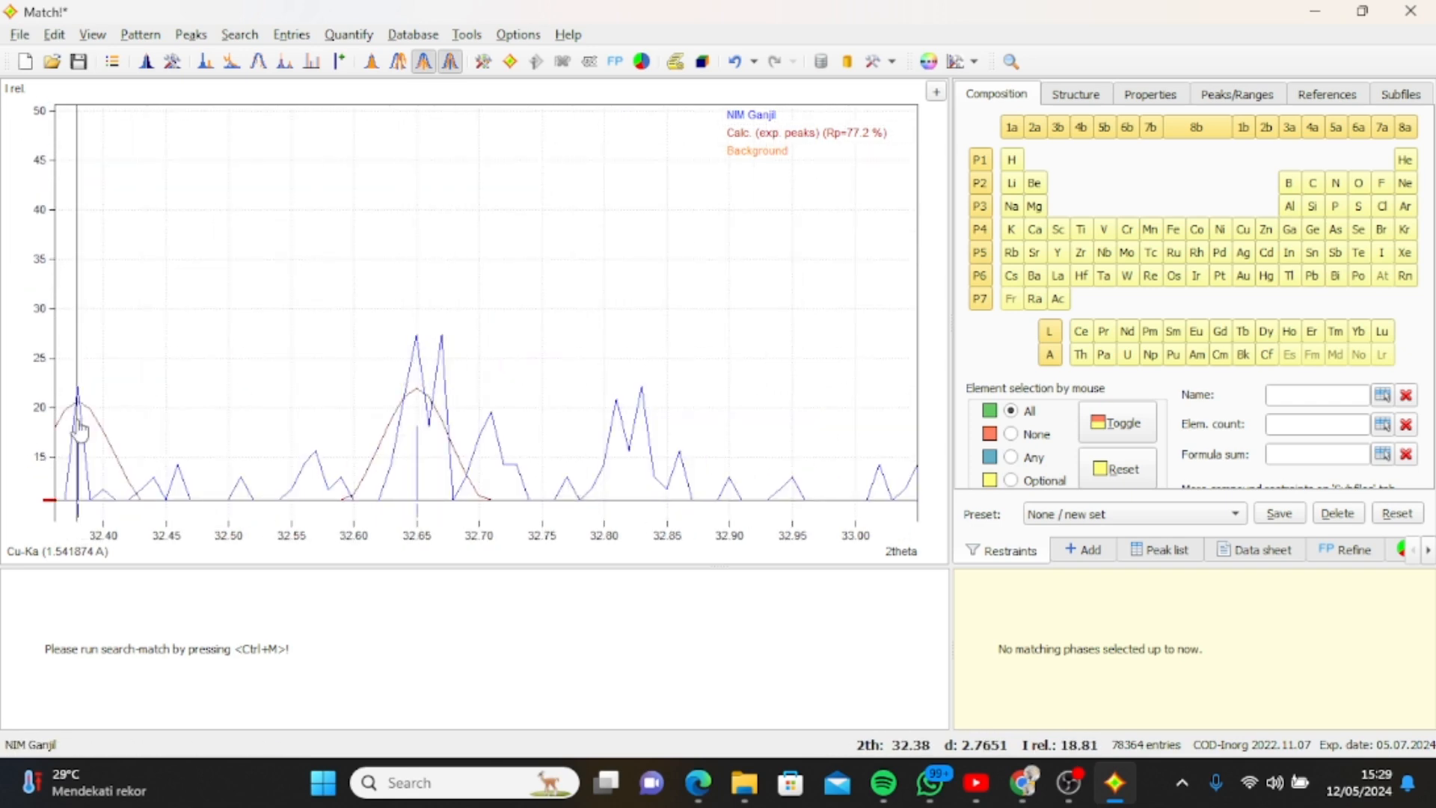
pyautogui.click(616, 449)
pyautogui.click(177, 404)
pyautogui.rightClick(315, 439)
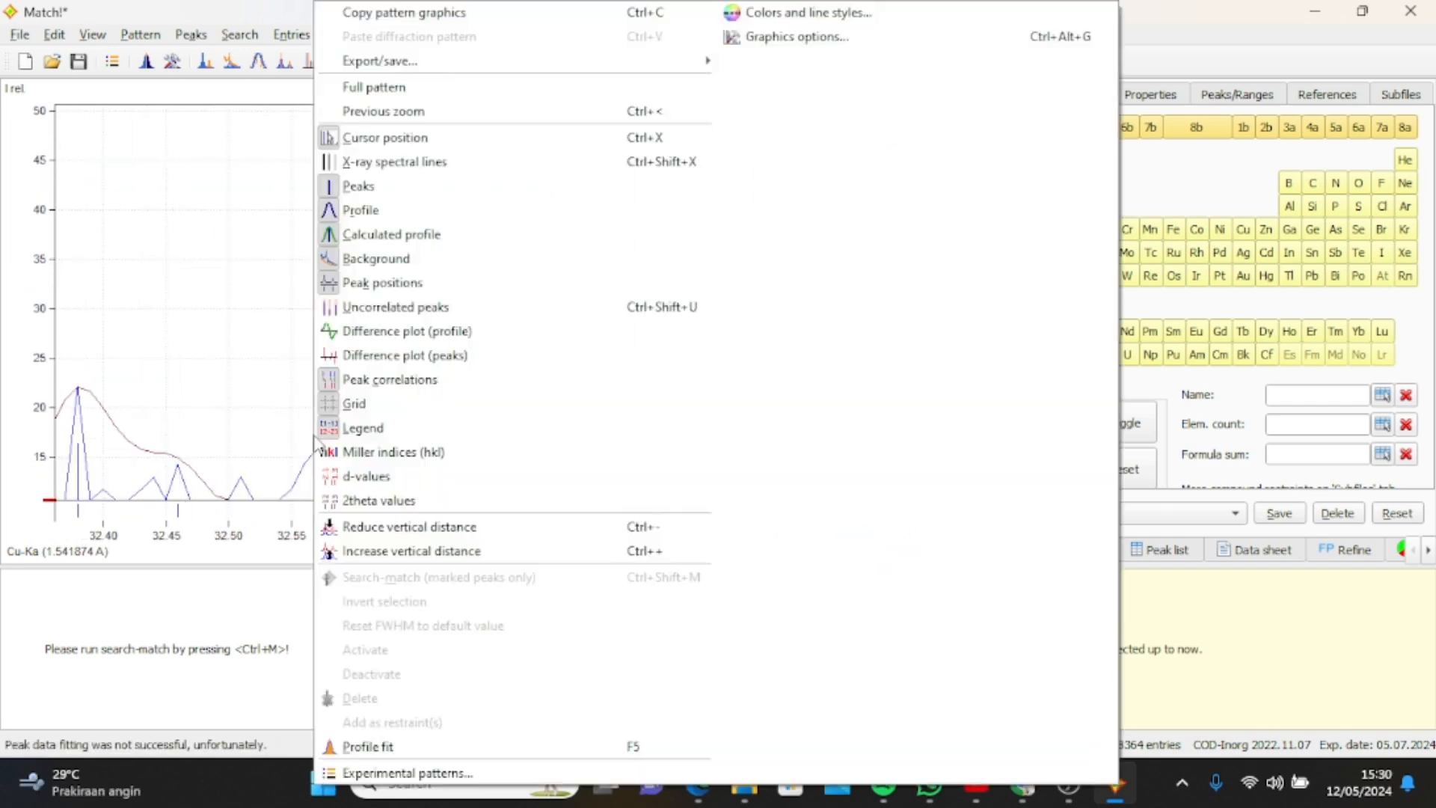
pyautogui.click(315, 438)
pyautogui.scroll(-4, 316, 439)
pyautogui.scroll(-8, 316, 439)
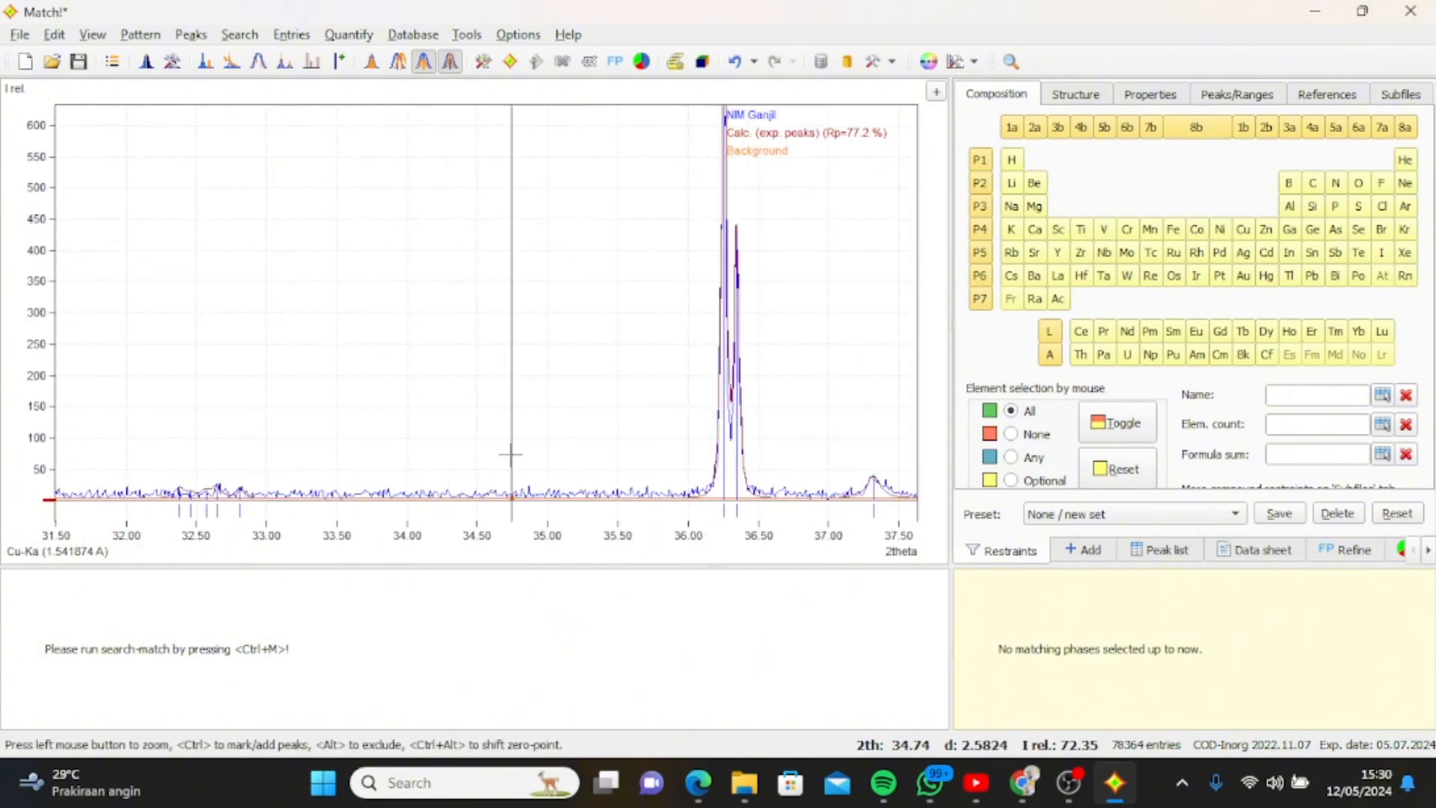
# Mark the second tip of the double peak at 2theta about 46.22 and the small peak before it at about 45.91.
pyautogui.moveTo(741, 323); pyautogui.dragTo(783, 470)
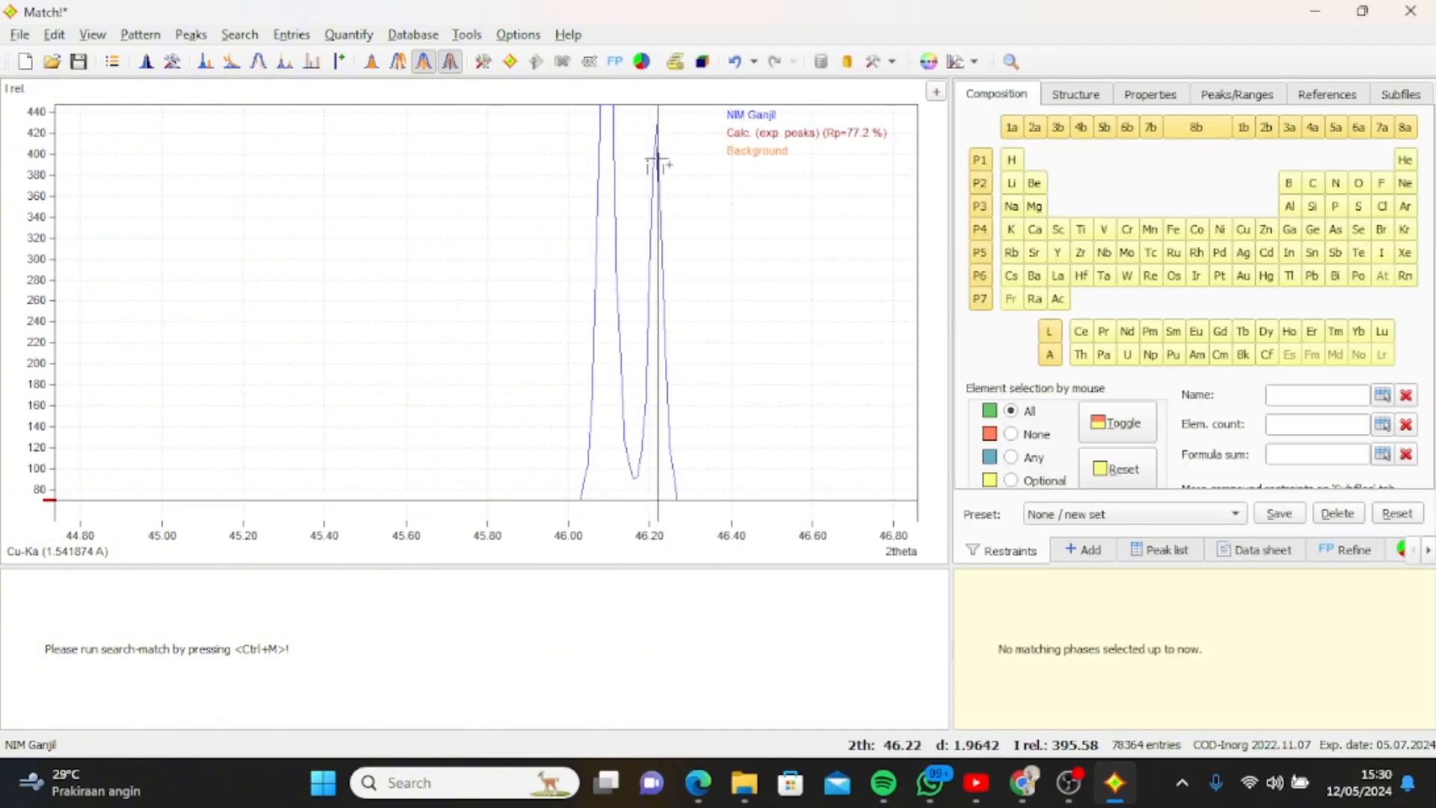
pyautogui.rightClick(659, 163)
pyautogui.click(658, 163)
pyautogui.scroll(-1, 589, 157)
pyautogui.rightClick(571, 157)
pyautogui.click(571, 157)
pyautogui.scroll(-8, 748, 258)
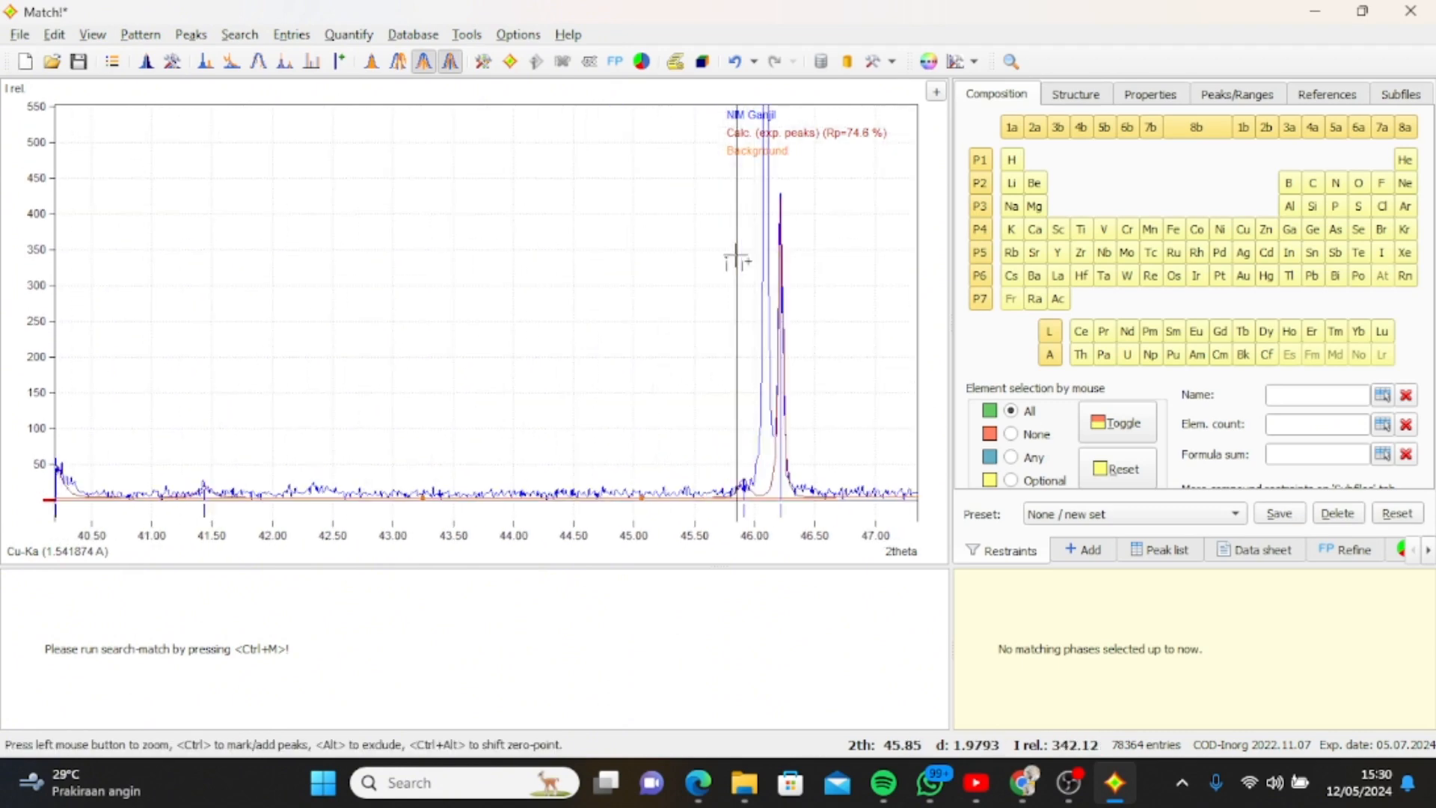
# Mark the weak peaks at 2theta about 48.04, 48.18 and 49.2.
pyautogui.scroll(10, 555, 379)
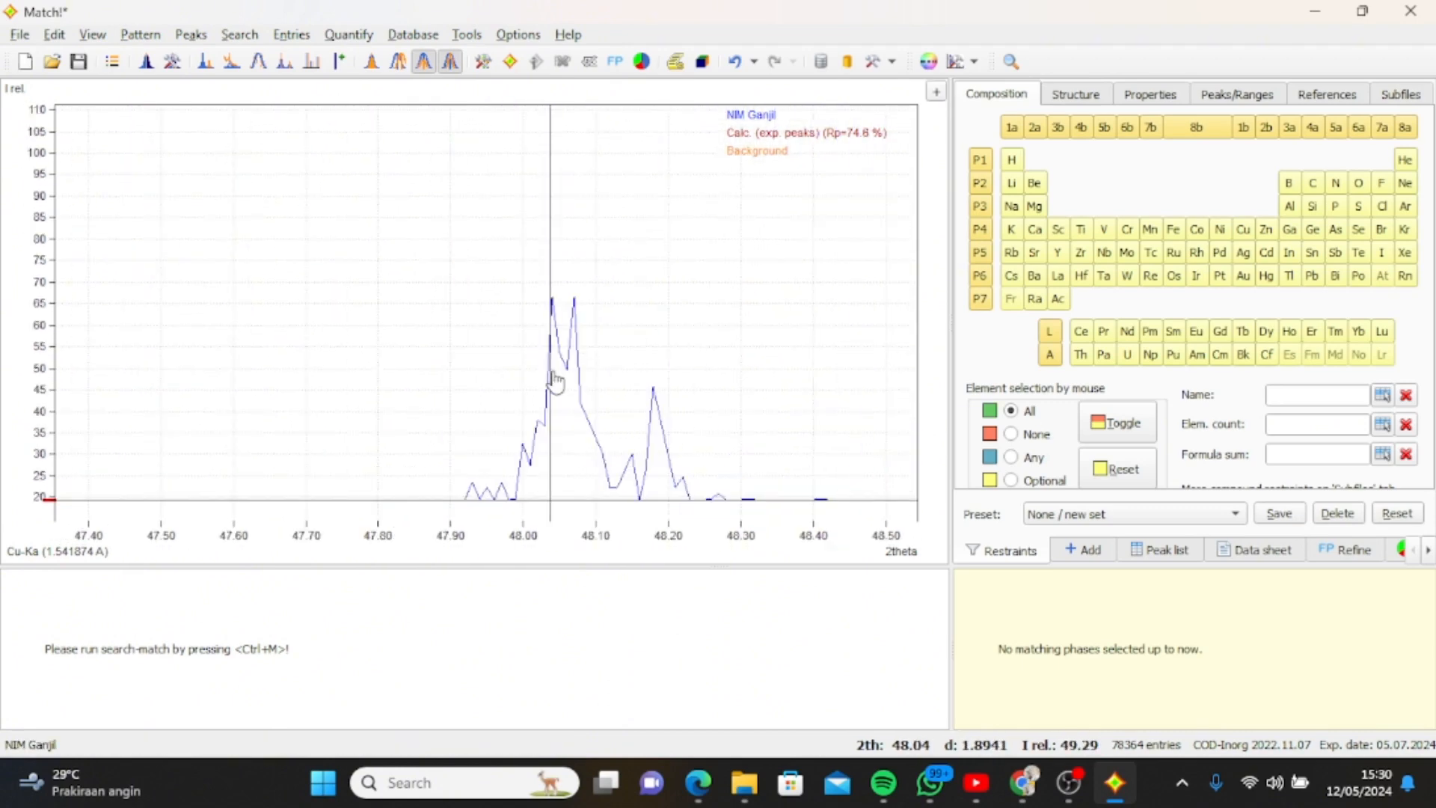
pyautogui.scroll(-2, 653, 409)
pyautogui.scroll(-4, 653, 409)
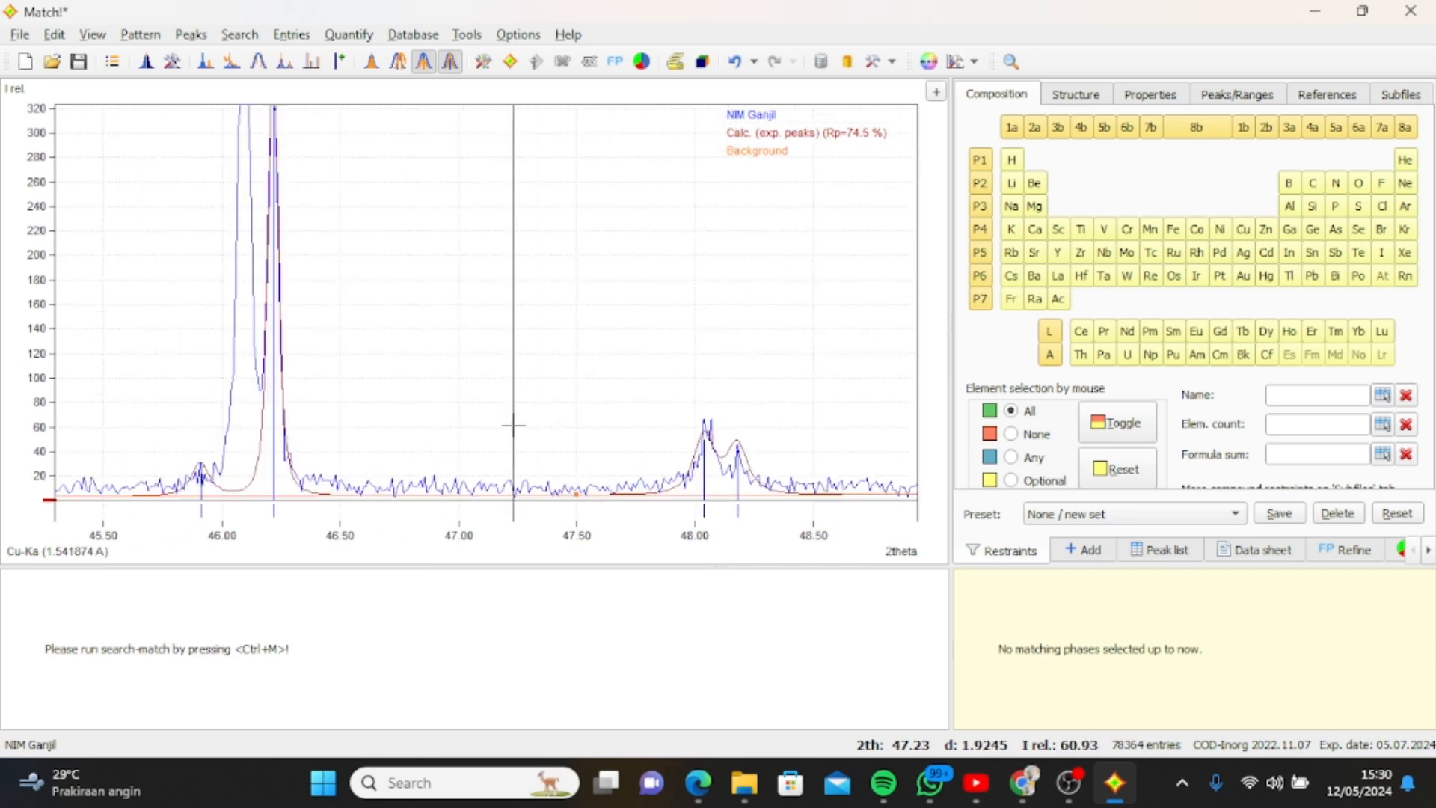
pyautogui.scroll(-4, 901, 464)
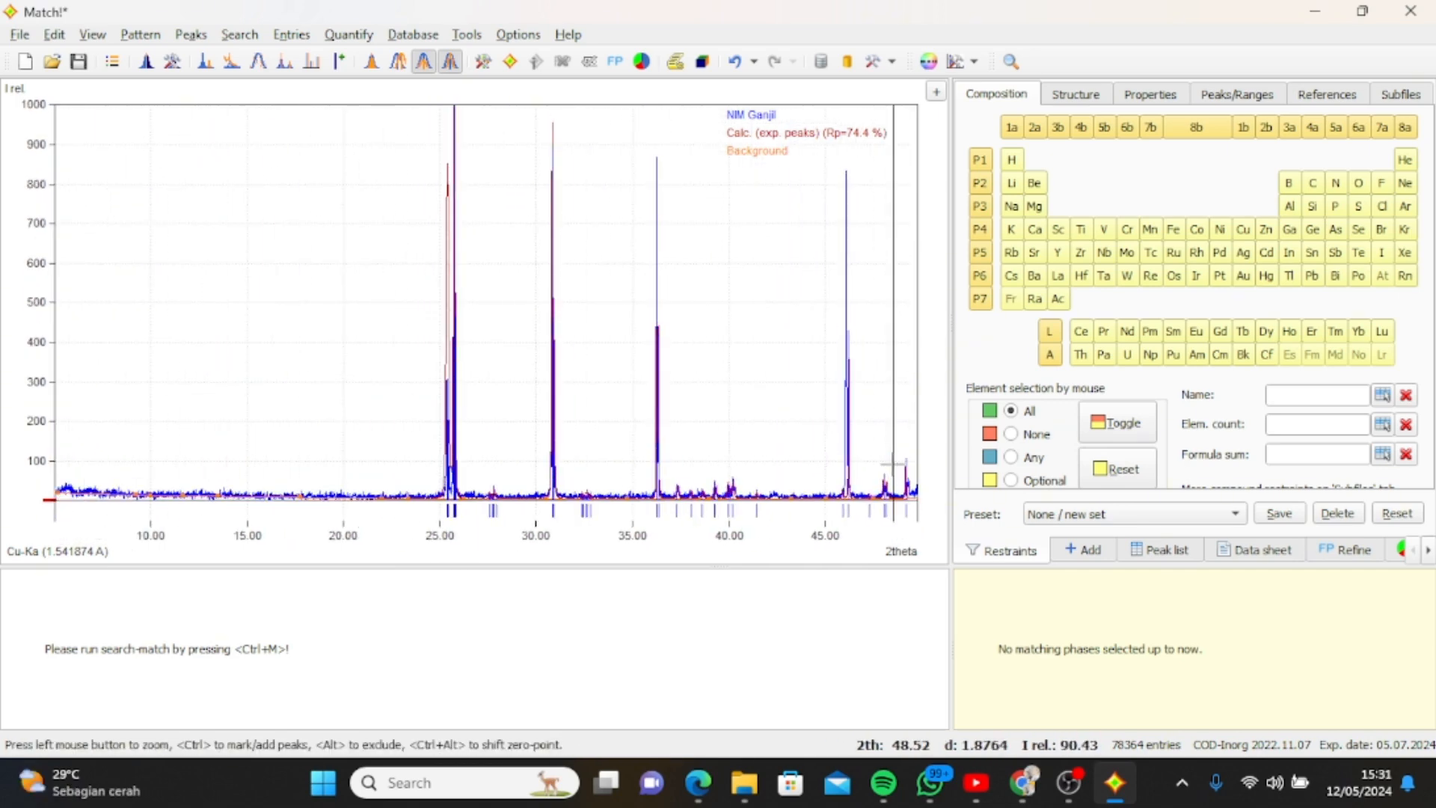
# Mark the weak peak at 2theta about 54.21.
pyautogui.scroll(-1, 893, 464)
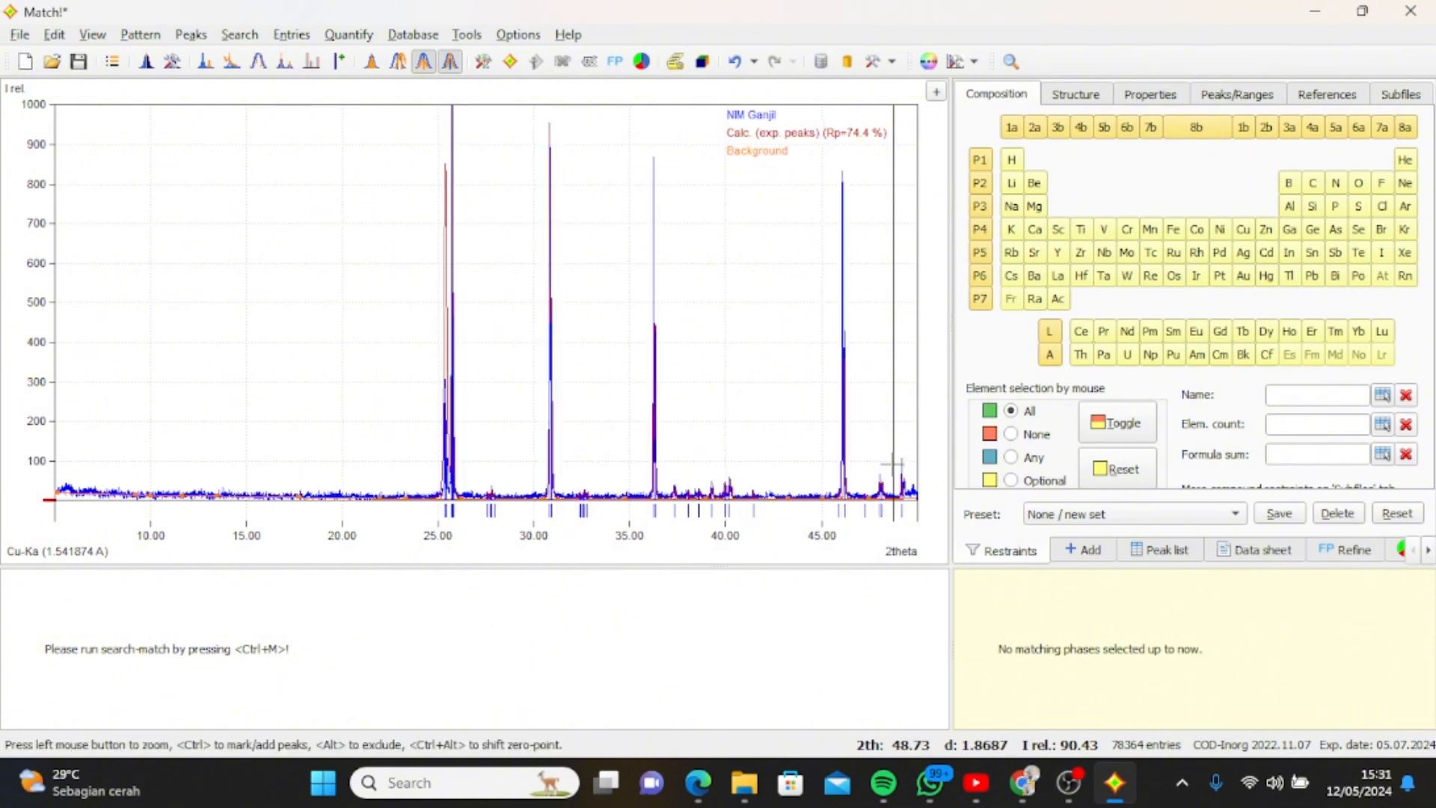
pyautogui.scroll(-2, 851, 341)
pyautogui.scroll(-5, 853, 340)
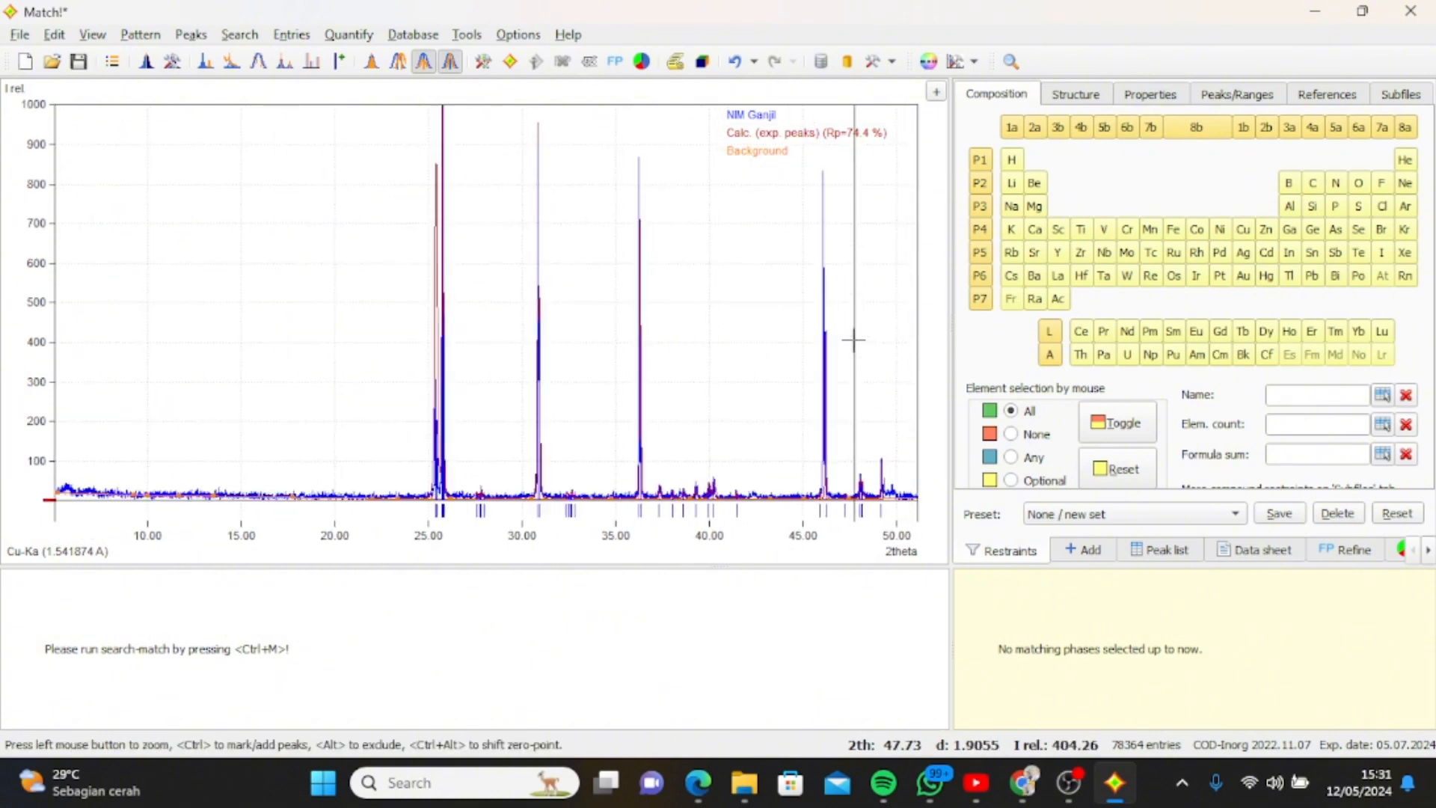
pyautogui.scroll(-5, 854, 346)
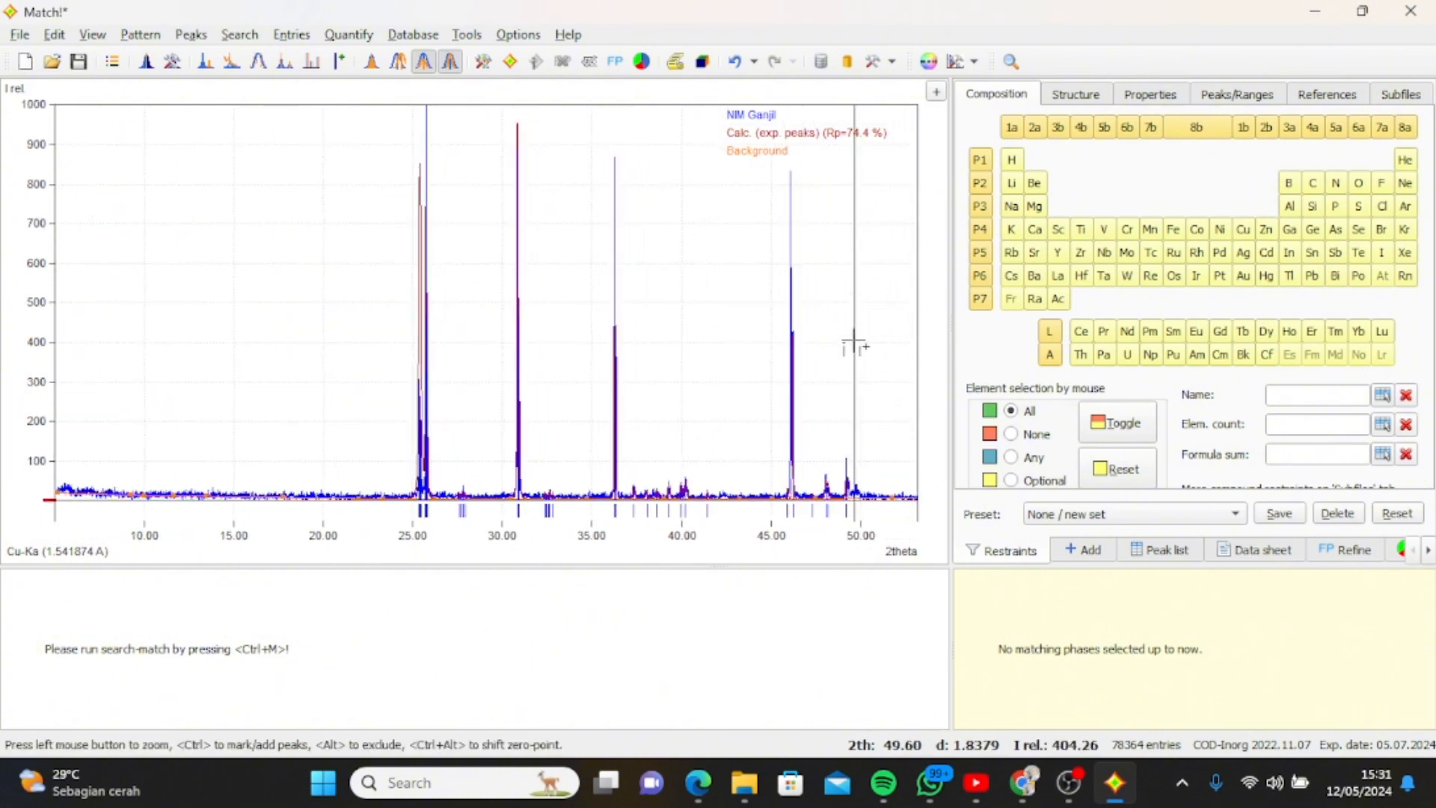
pyautogui.scroll(-4, 854, 345)
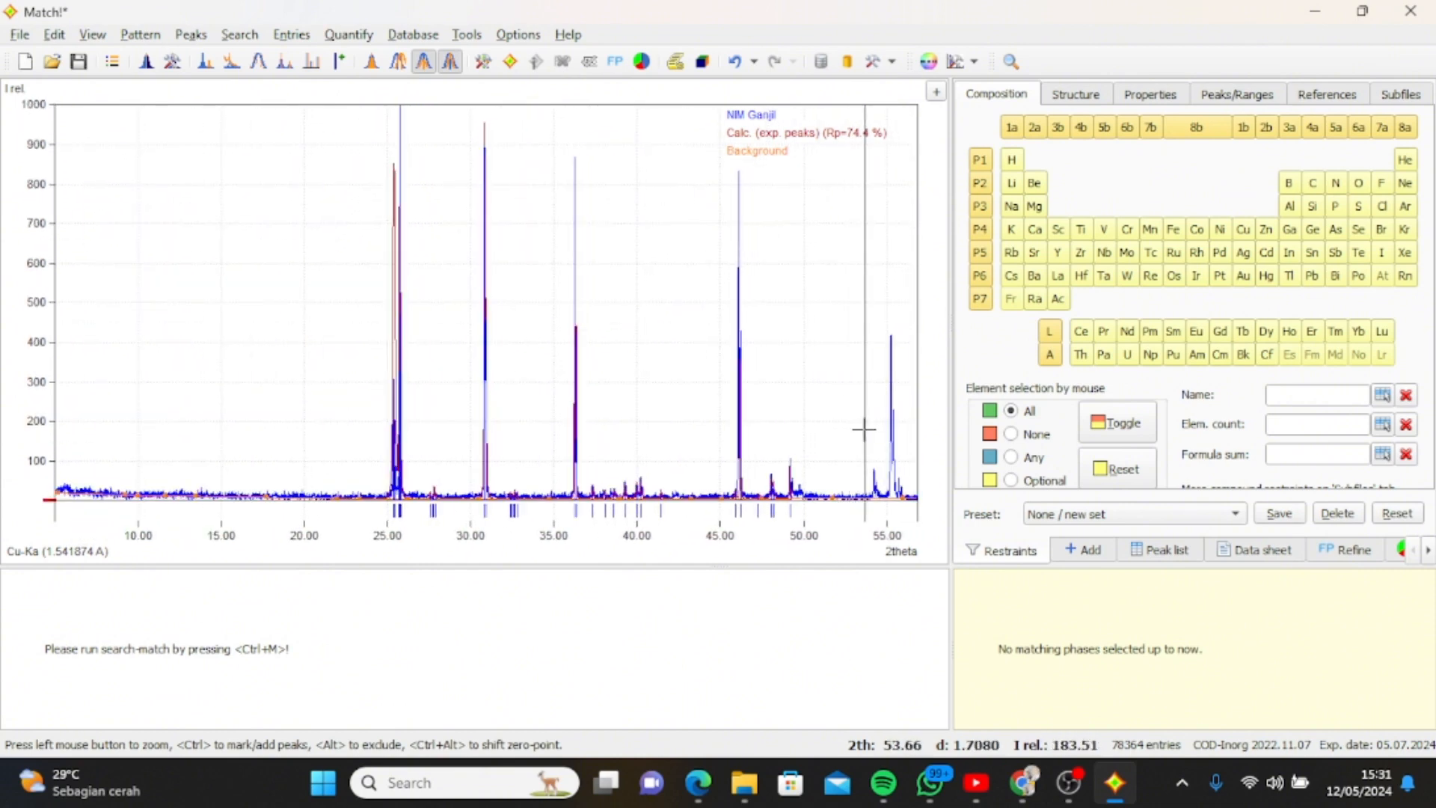
pyautogui.moveTo(861, 434); pyautogui.dragTo(883, 503)
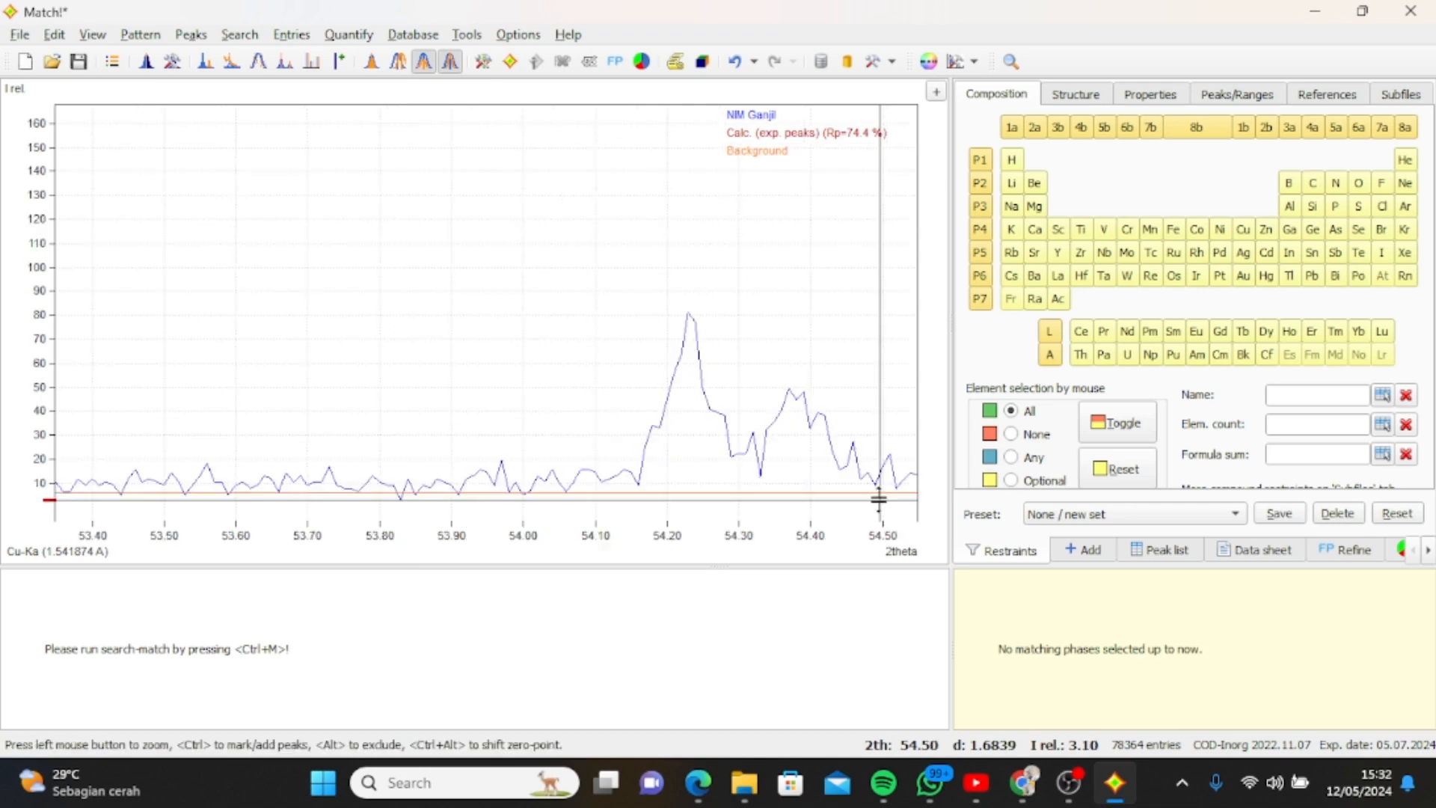
pyautogui.click(674, 362)
# Mark both tips of the double peak at 2theta about 55.25 and 55.38.
pyautogui.scroll(-2, 673, 359)
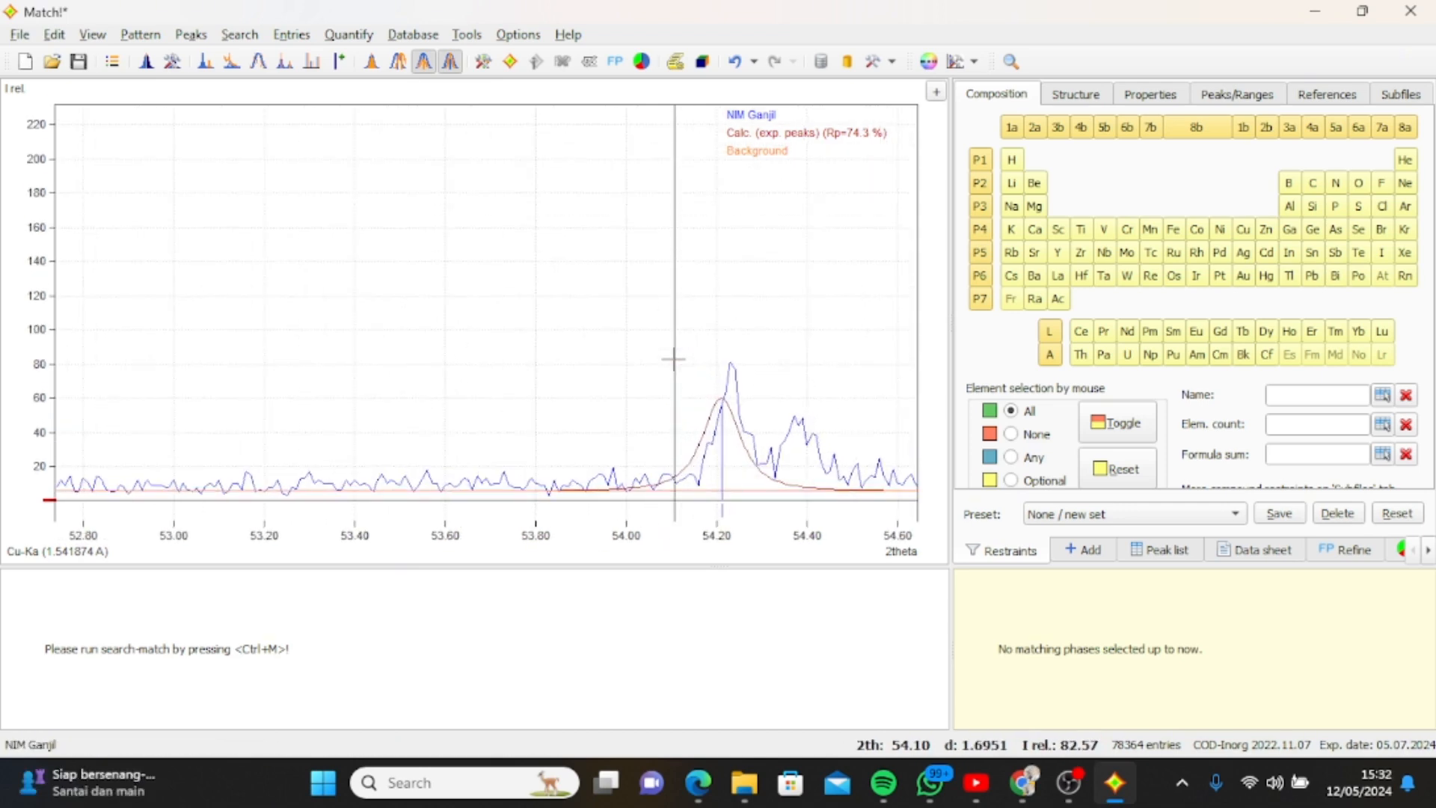
pyautogui.scroll(-4, 674, 360)
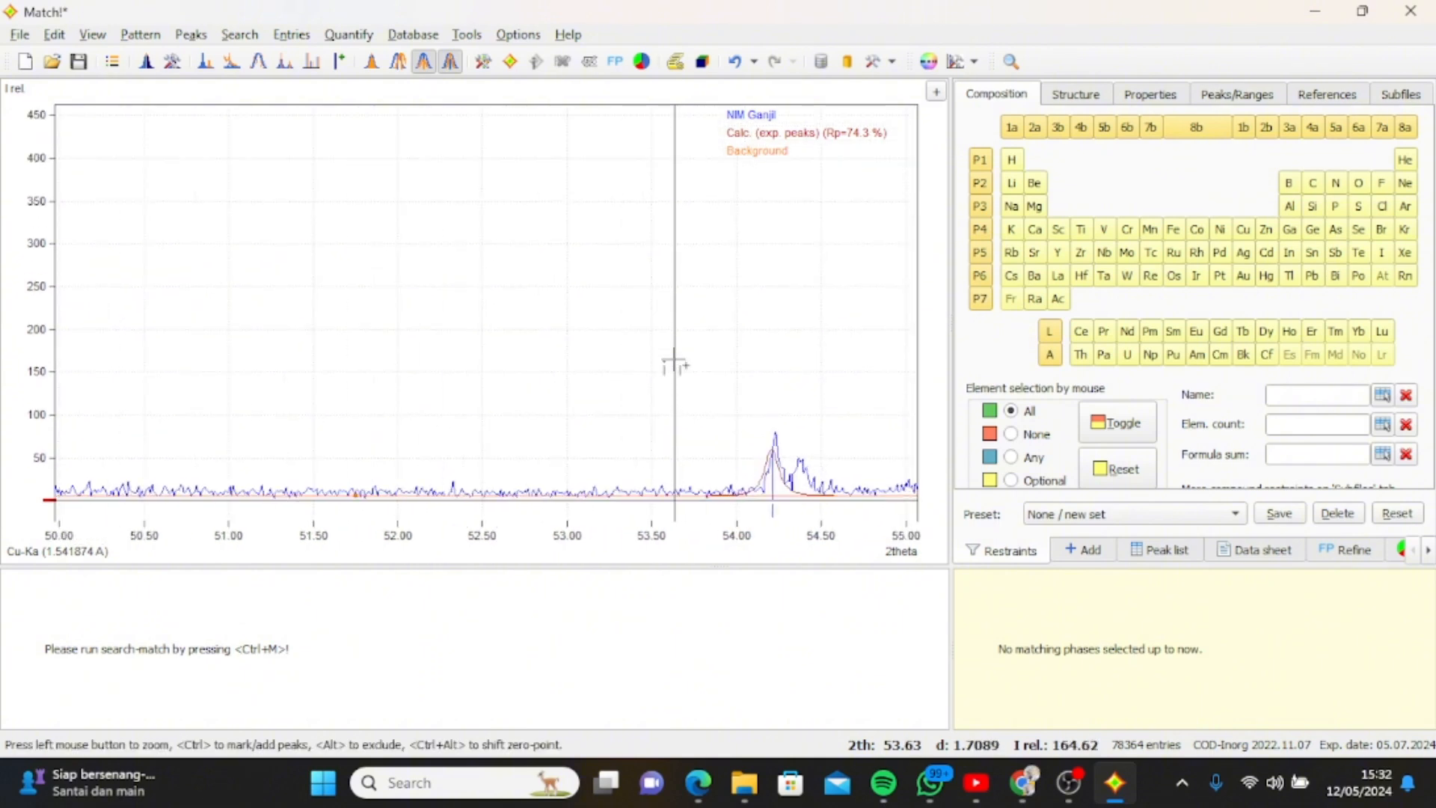
pyautogui.scroll(-2, 674, 362)
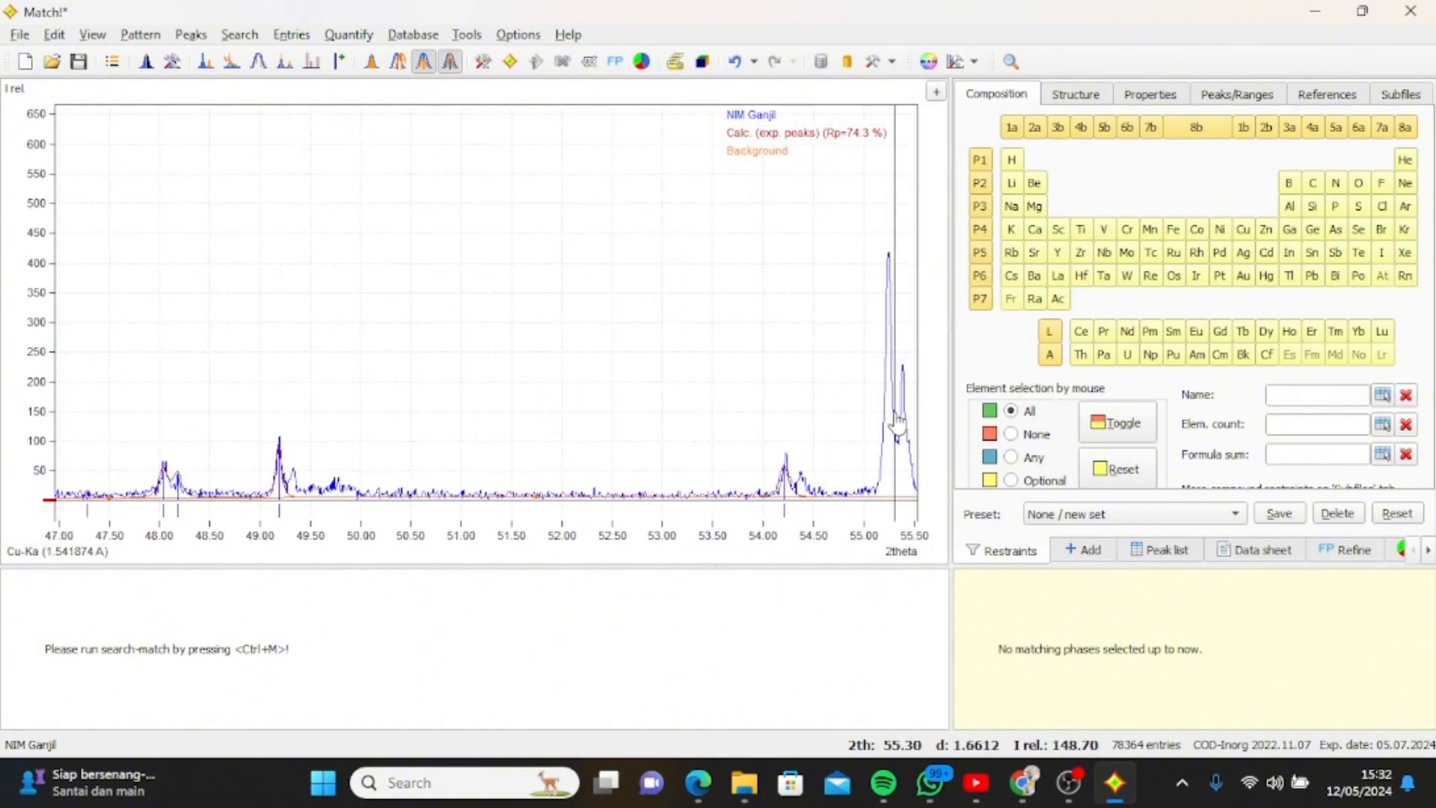
pyautogui.click(889, 418)
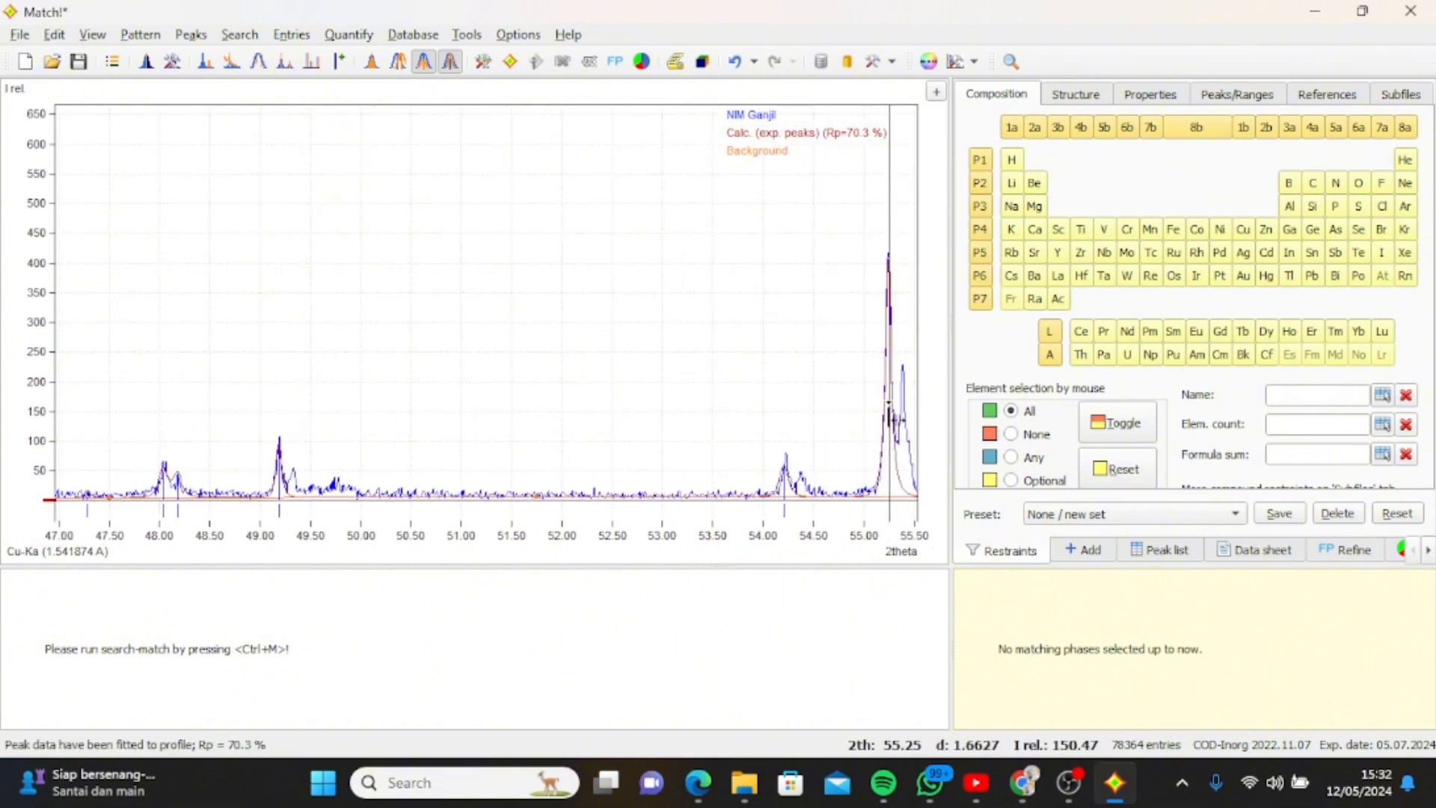
pyautogui.click(902, 412)
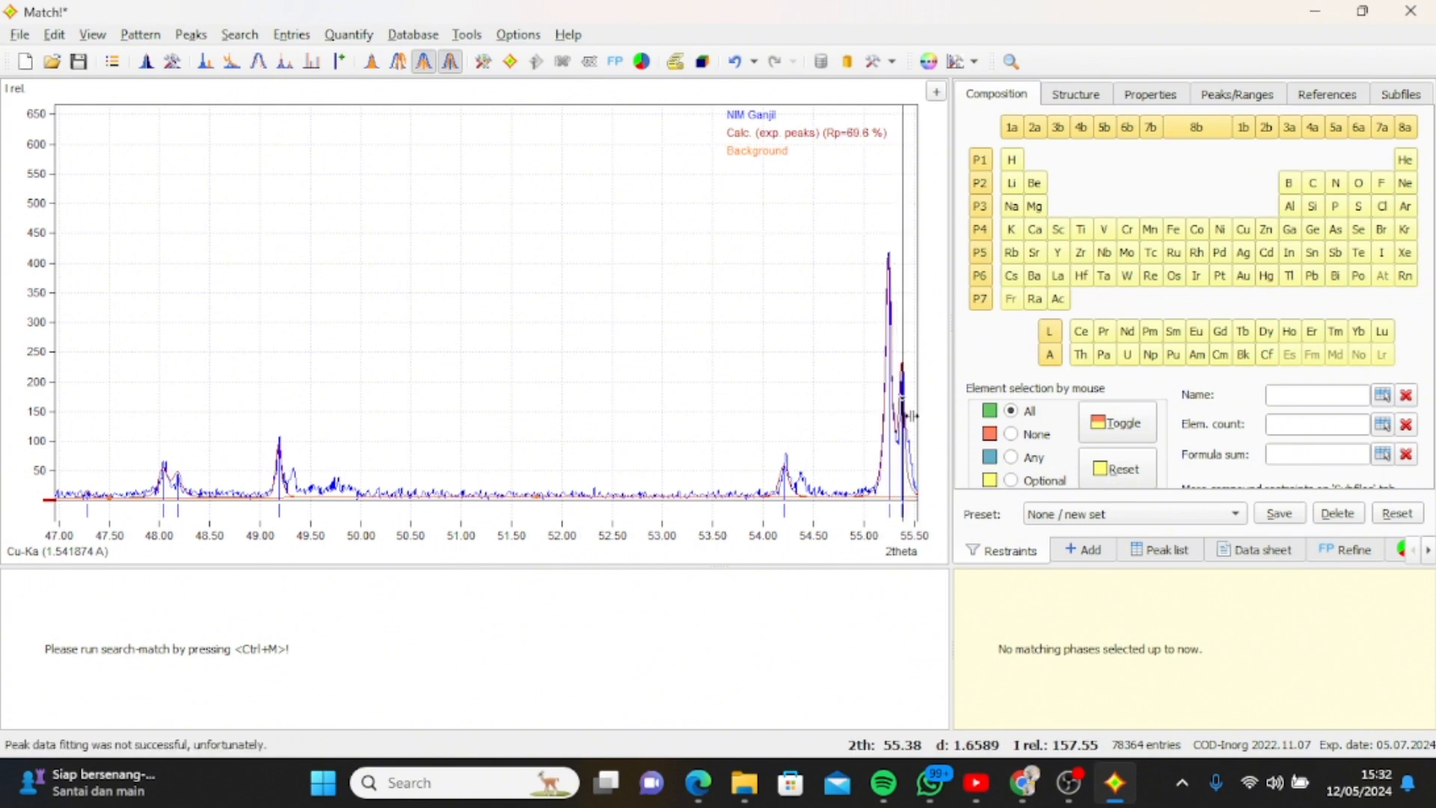
# Smooth the raw data of the whole NIM Ganjil pattern.
pyautogui.scroll(-3, 902, 412)
pyautogui.scroll(-4, 902, 412)
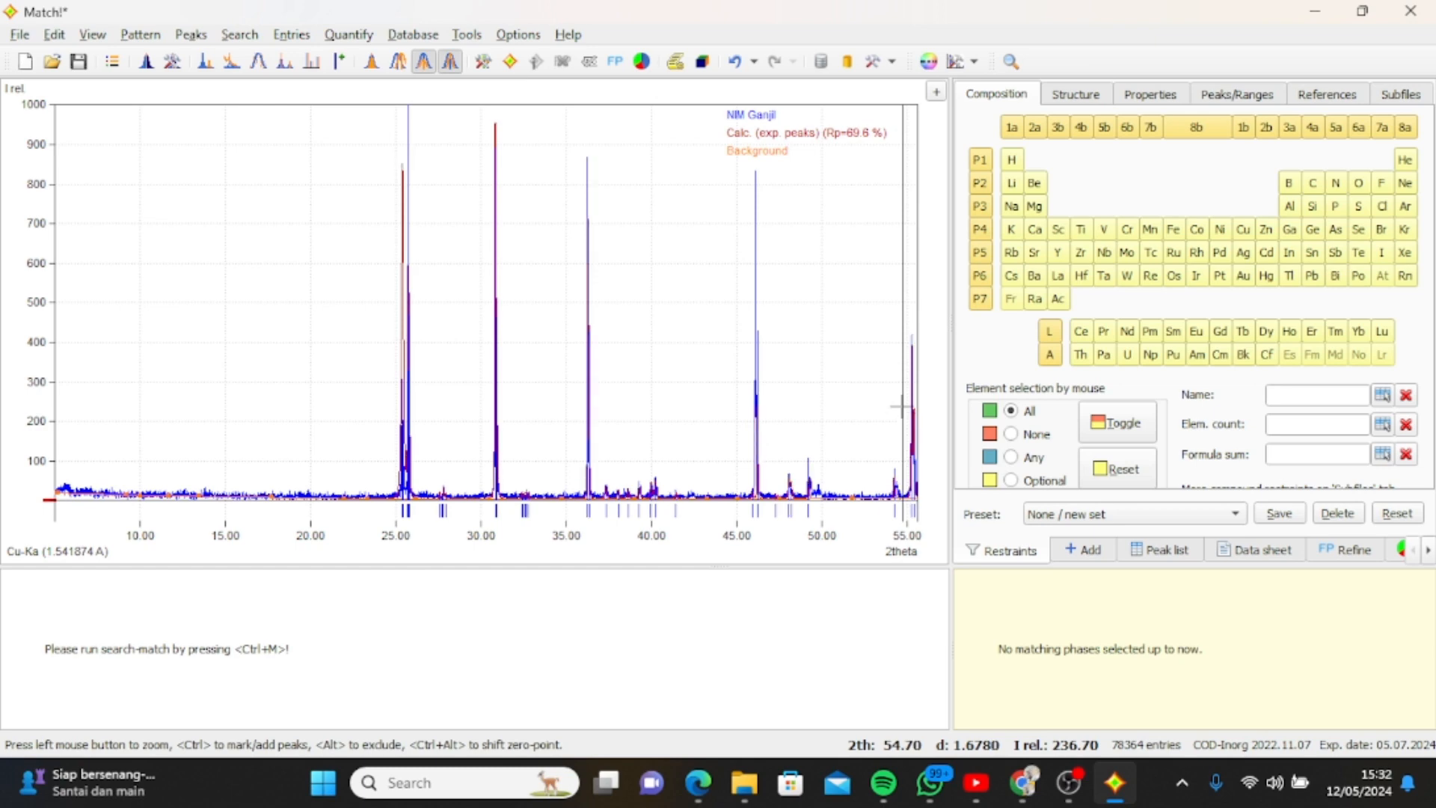
pyautogui.scroll(-1, 725, 423)
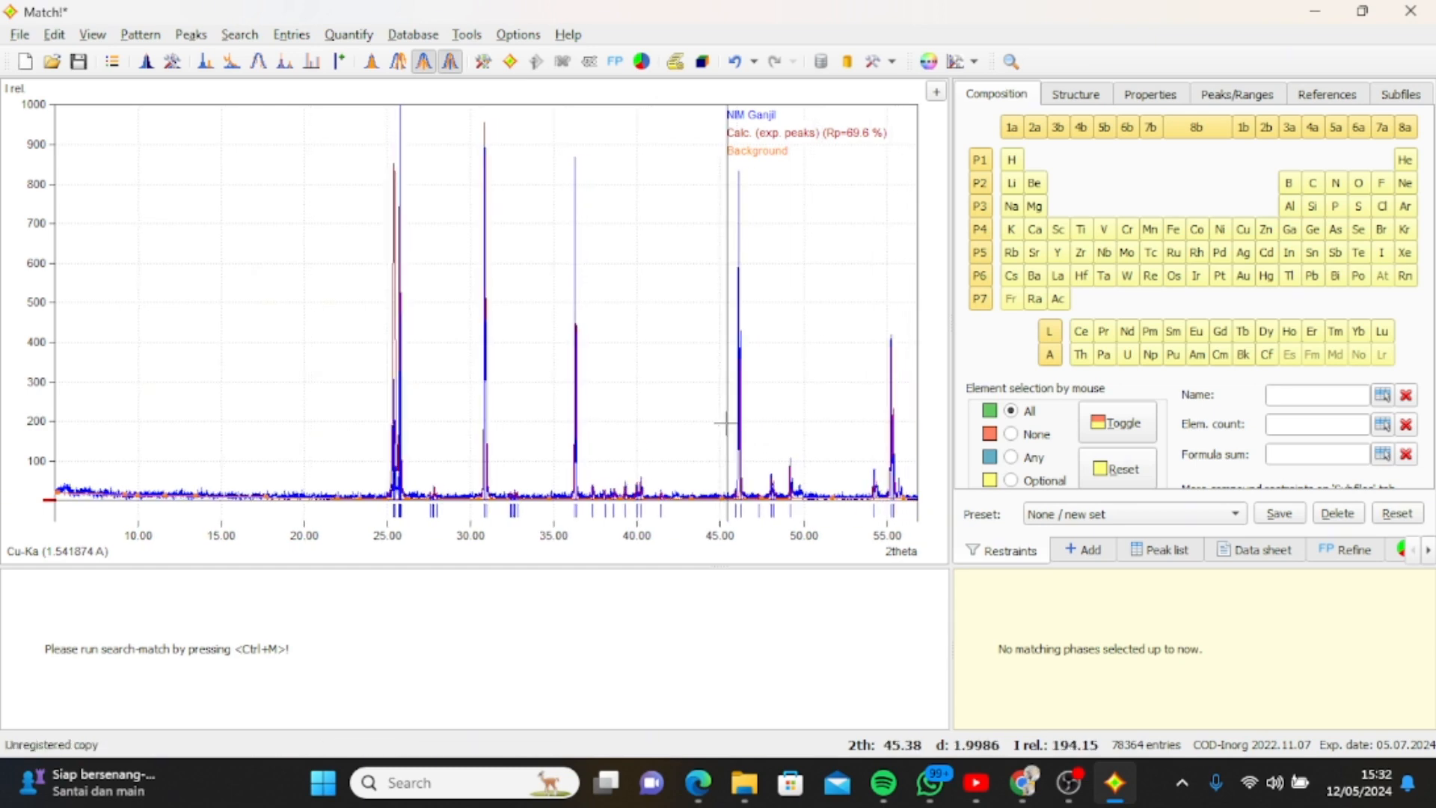
pyautogui.scroll(-3, 725, 423)
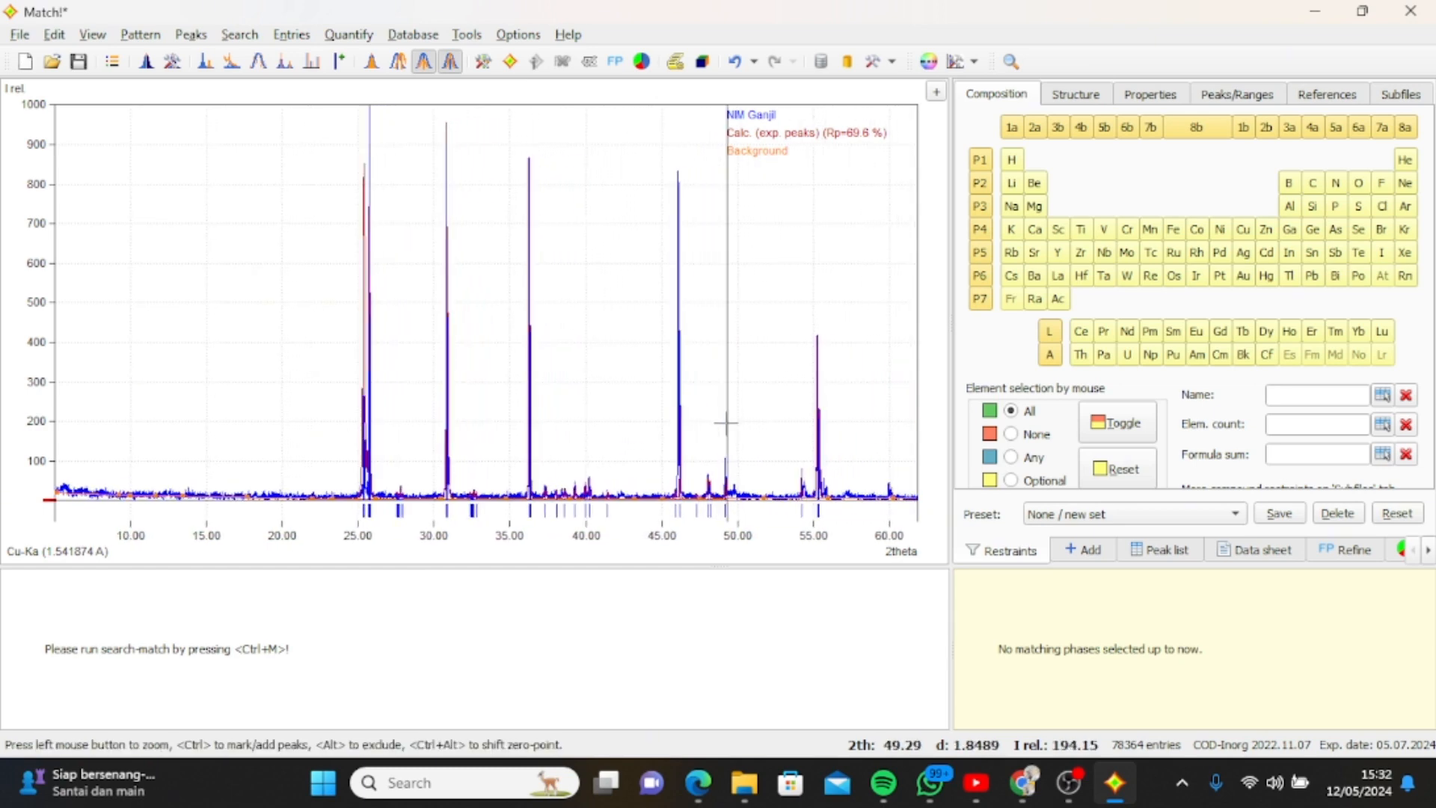
pyautogui.scroll(-3, 724, 423)
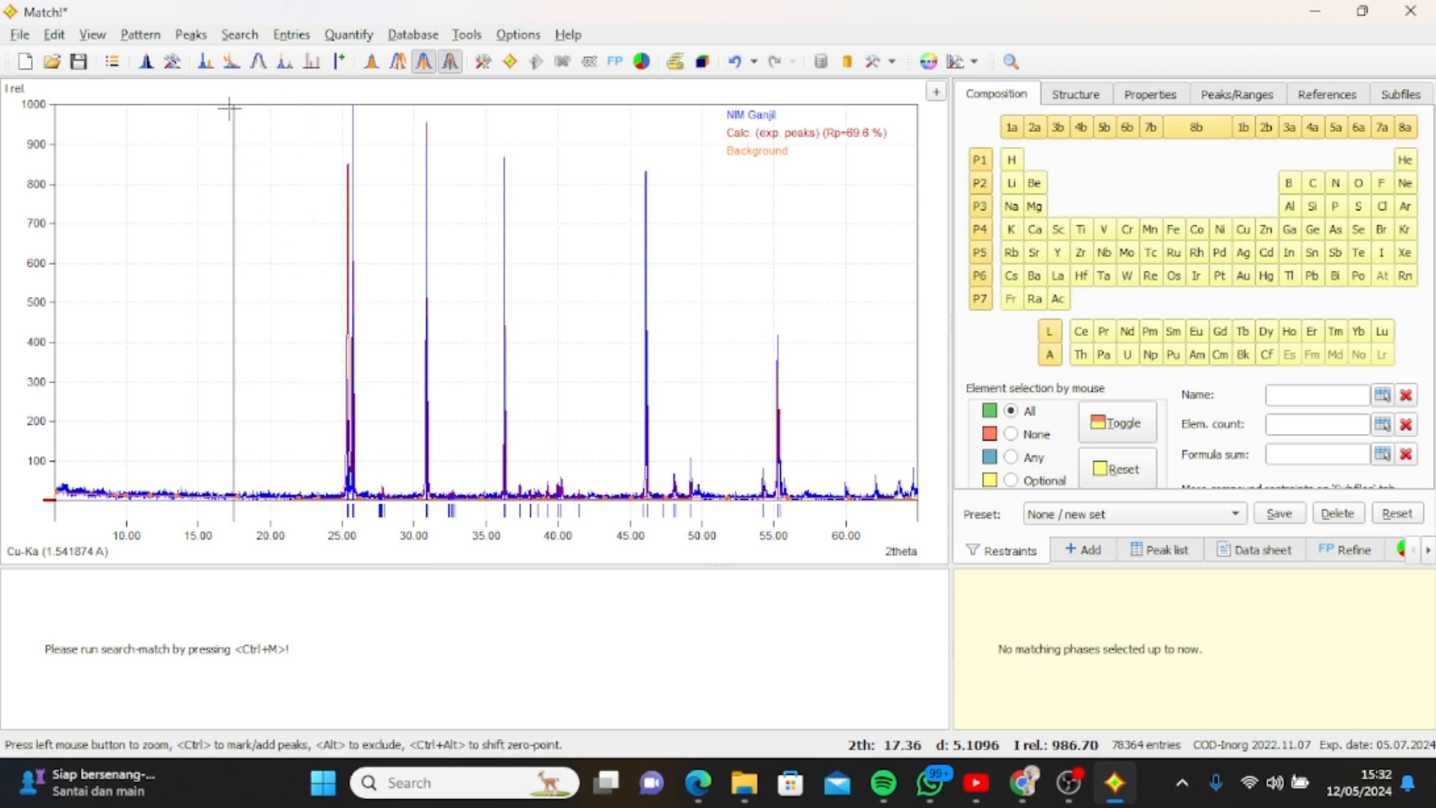
pyautogui.scroll(-1, 369, 234)
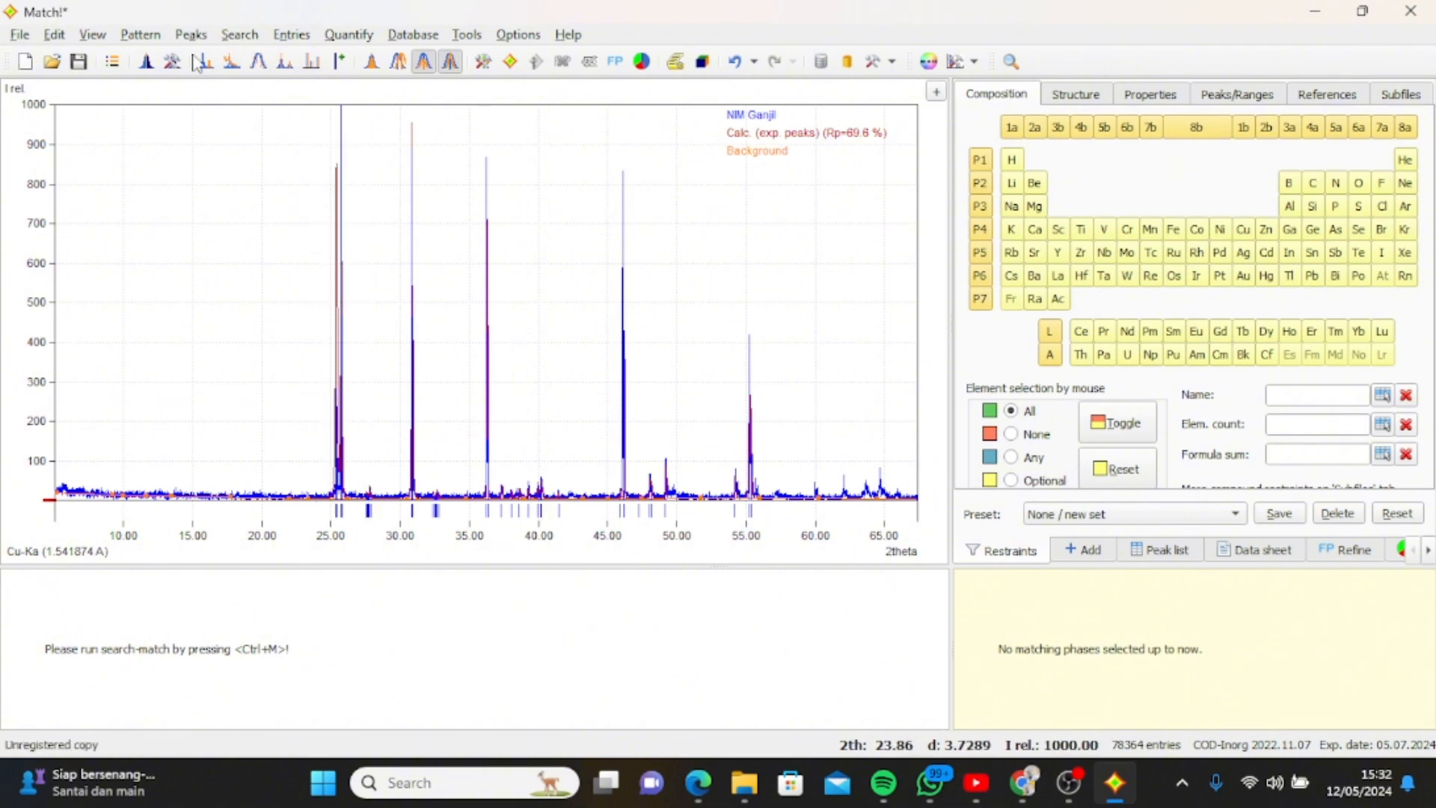
pyautogui.click(141, 35)
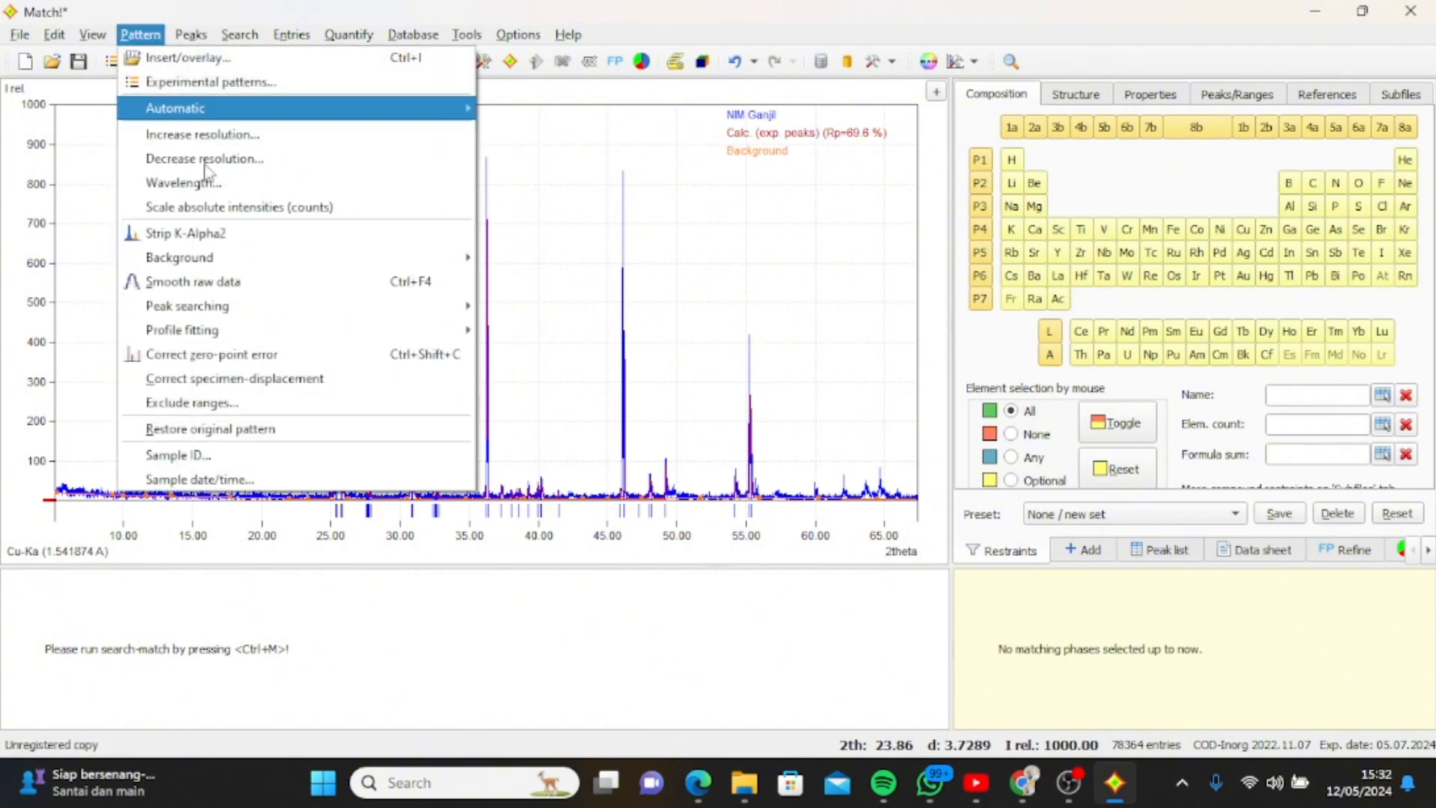
pyautogui.click(261, 282)
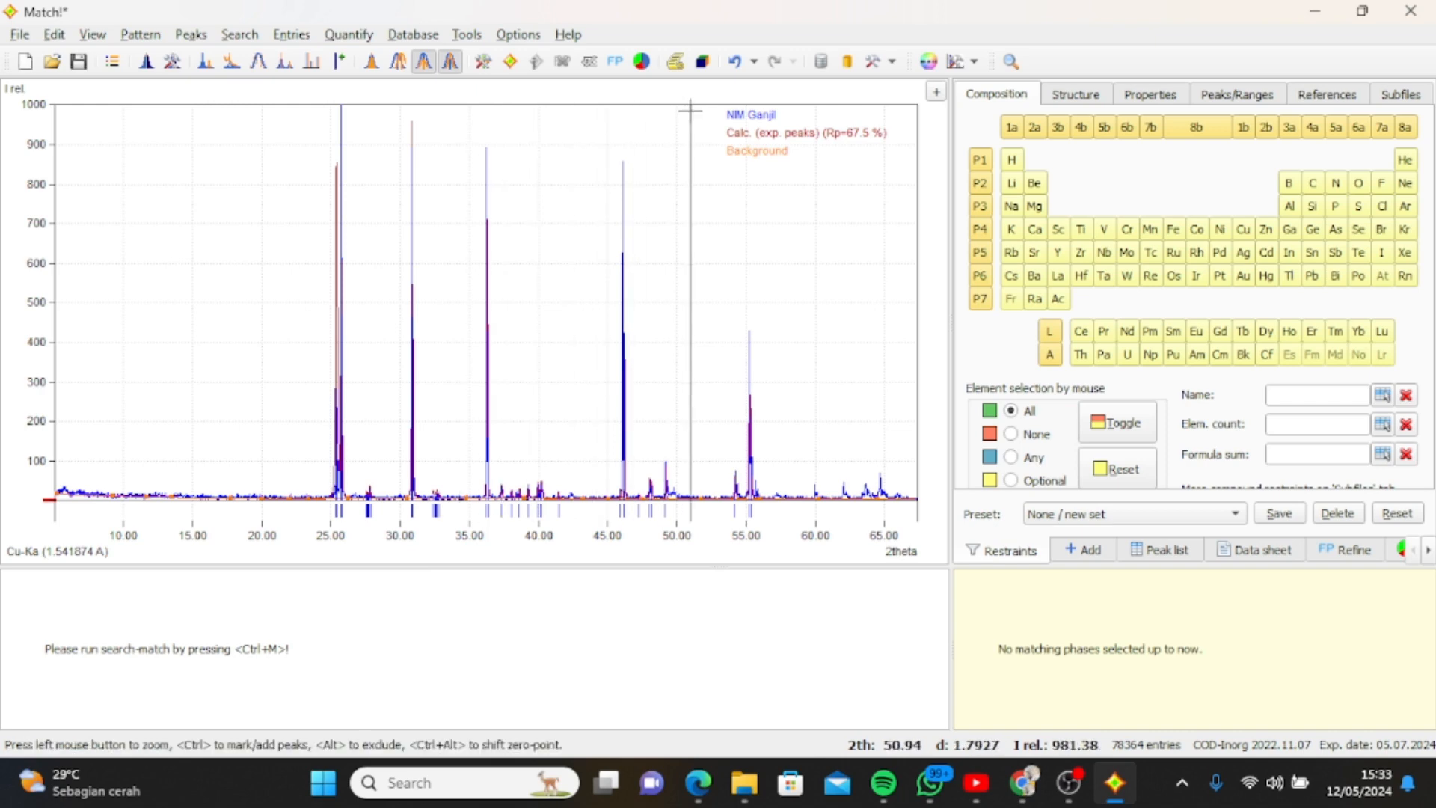
# Try a phase identification with the candidate list sorted in descending order by candidate phase, and undo the search.
pyautogui.click(511, 61)
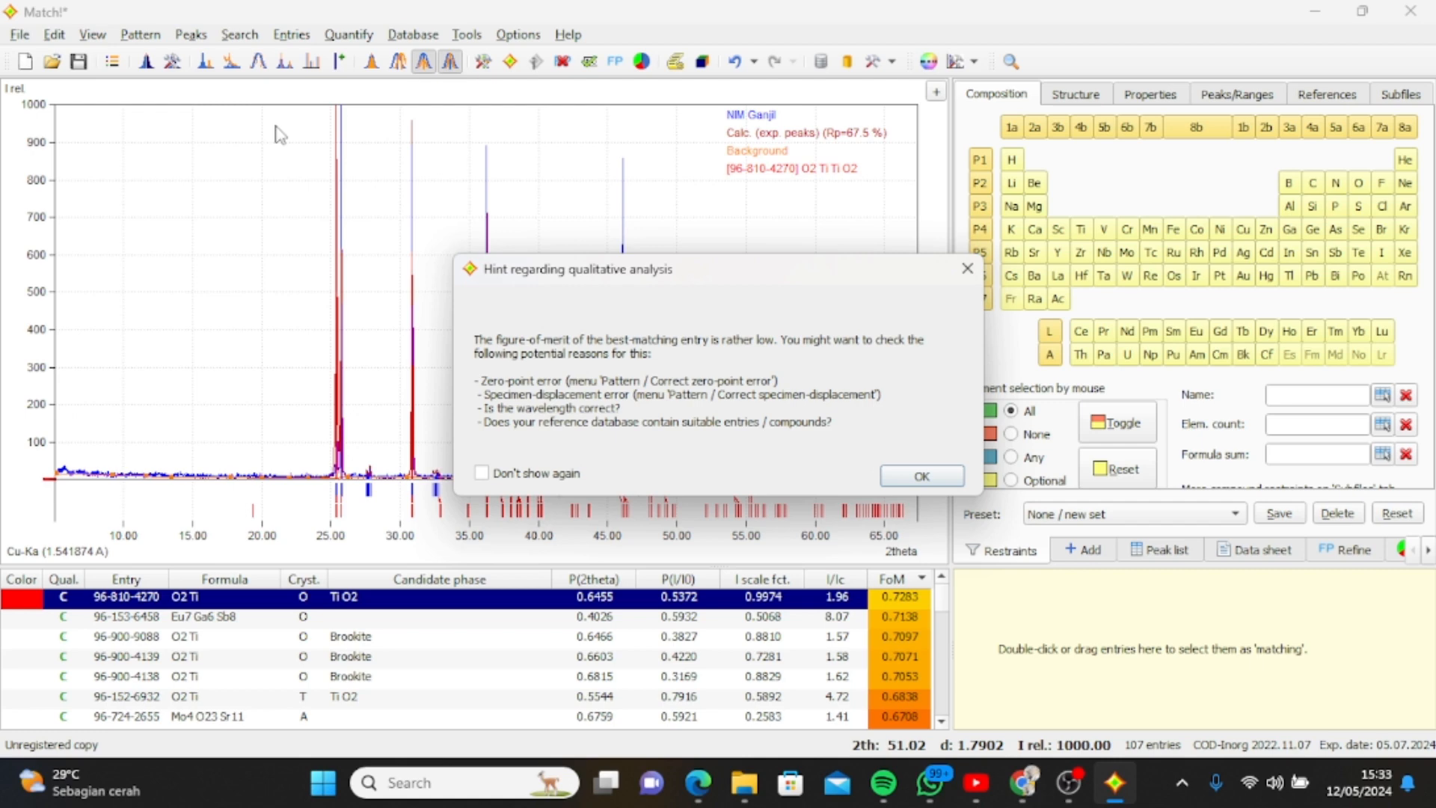
pyautogui.click(908, 479)
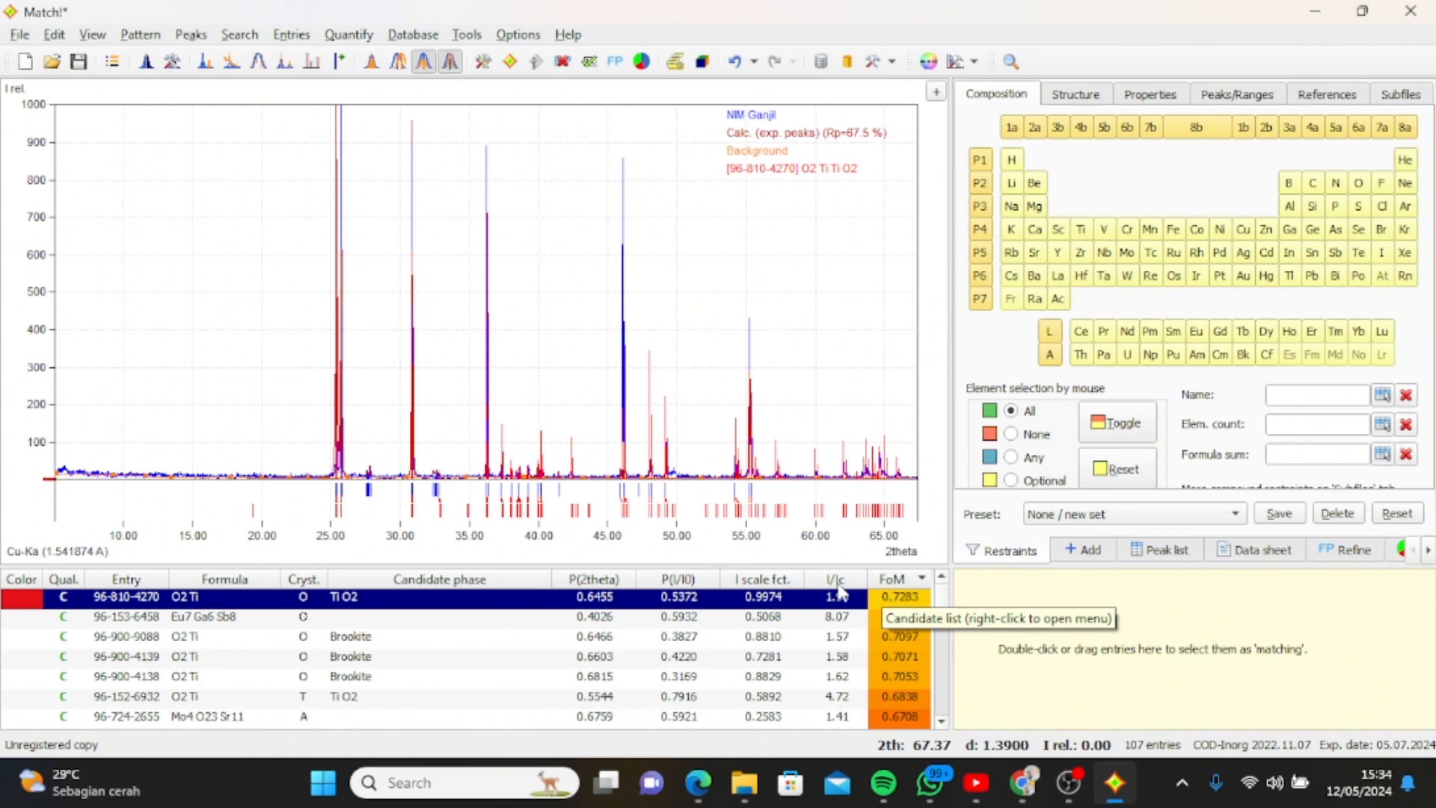
pyautogui.click(418, 584)
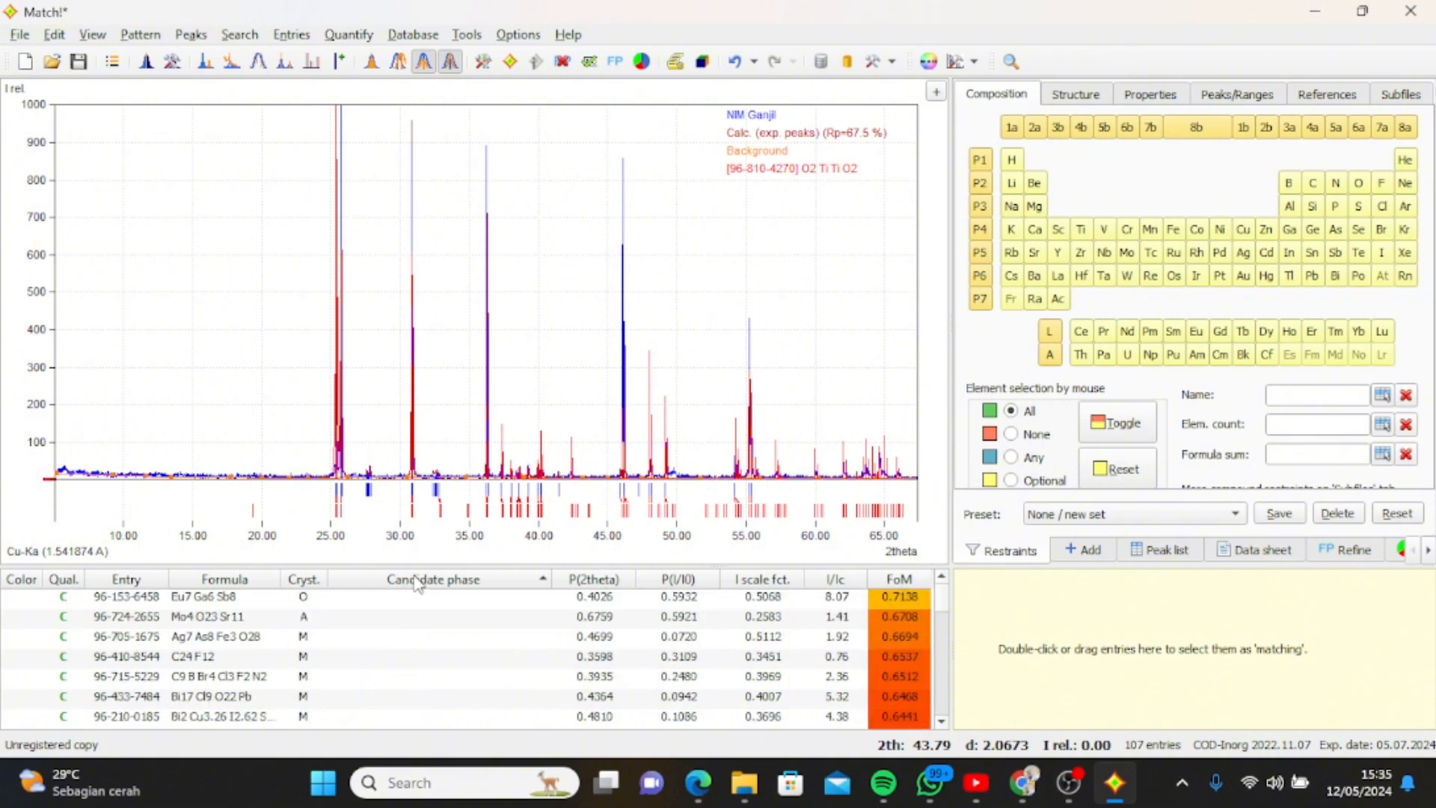
pyautogui.click(418, 580)
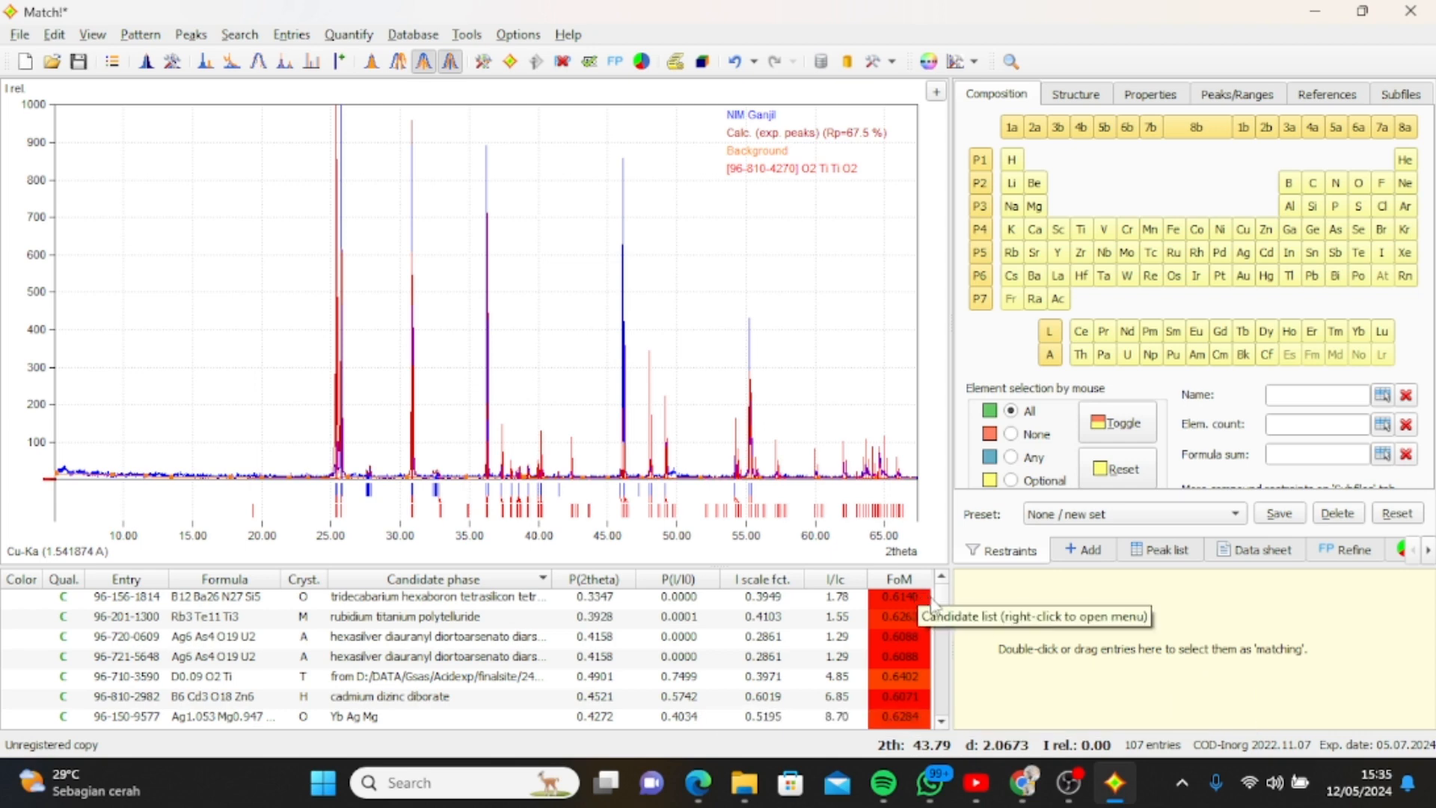
pyautogui.hotkey('ctrl', 'z')
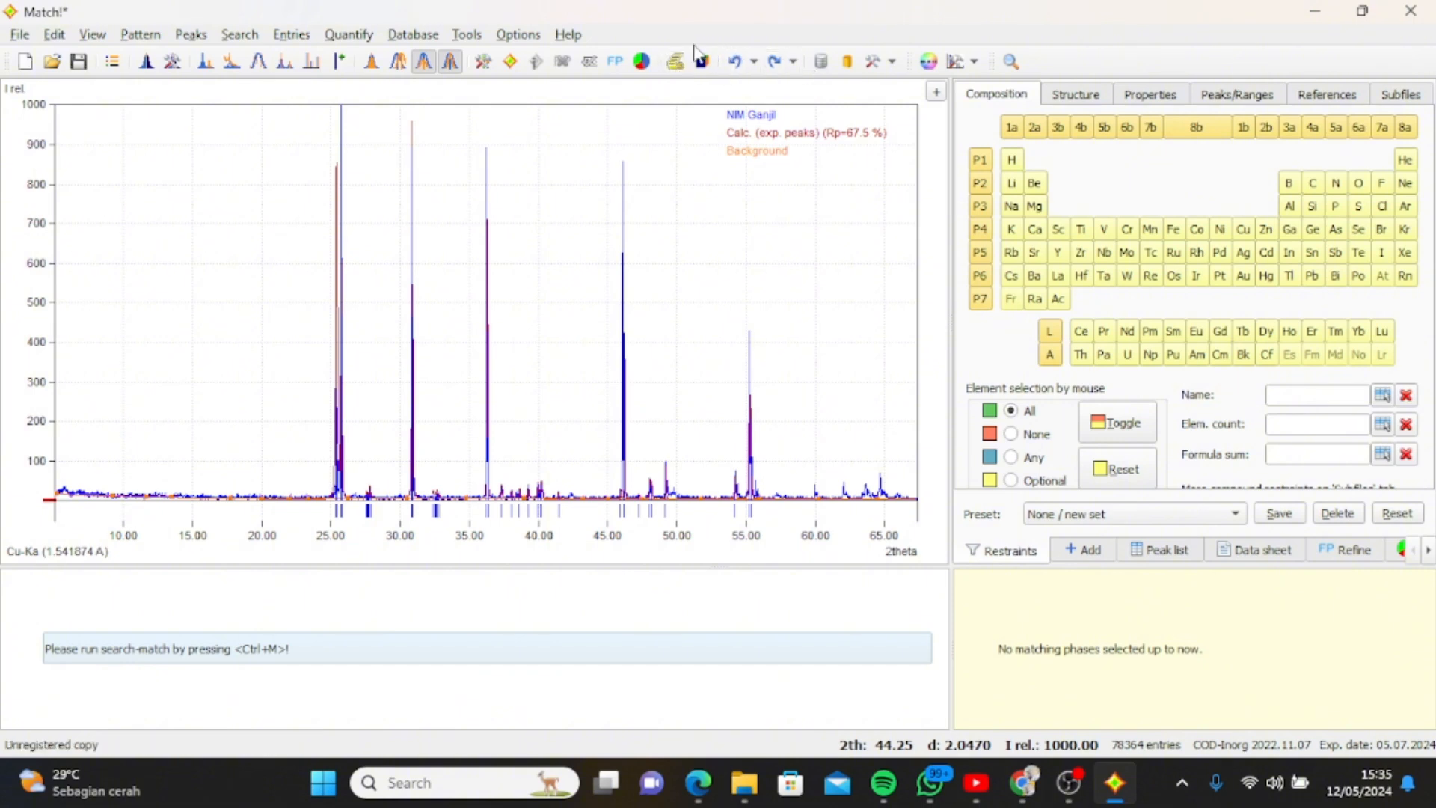
# Run the phase identification on the smoothed pattern and select the TiO2 candidate 96-810-4270 as a matching phase.
pyautogui.click(509, 61)
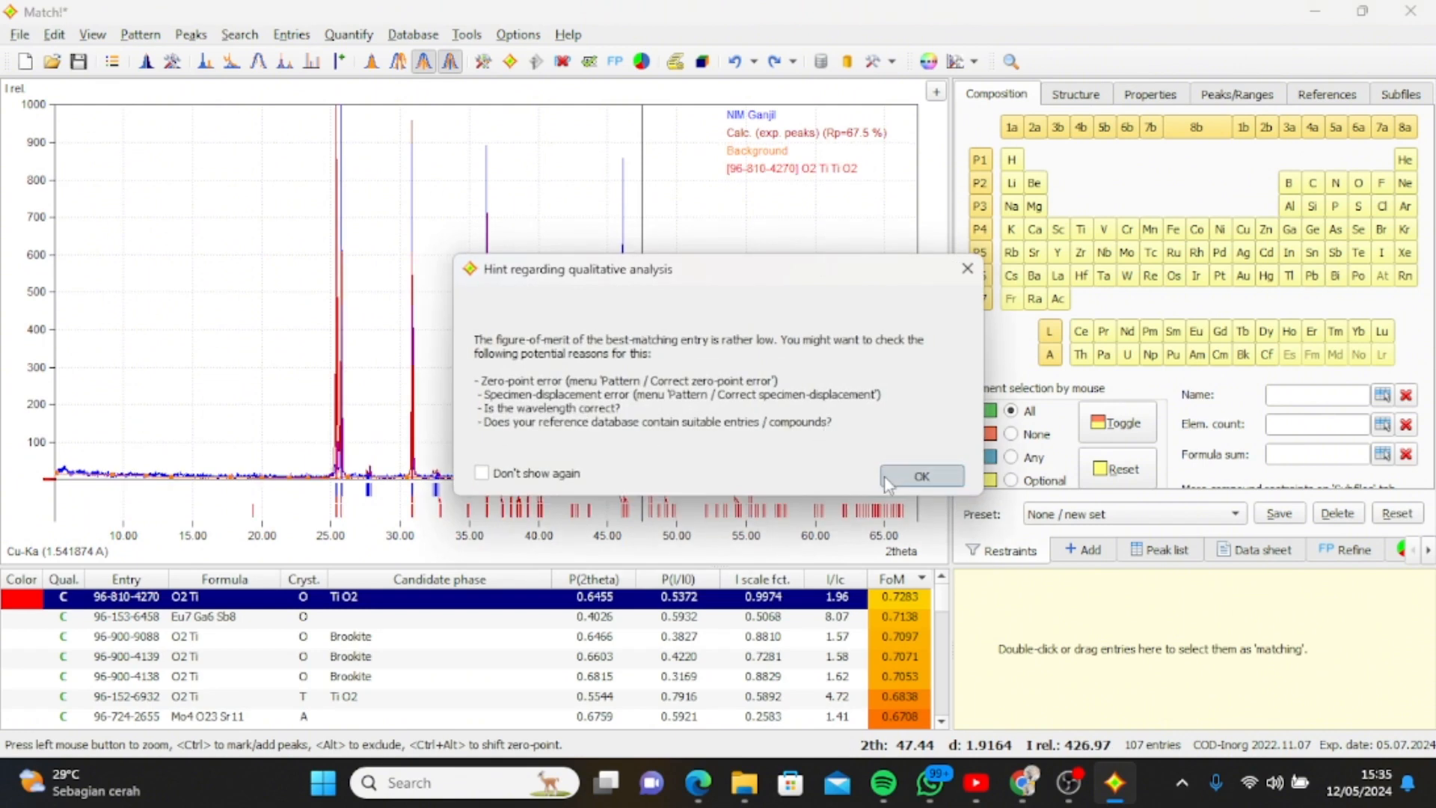
pyautogui.click(884, 475)
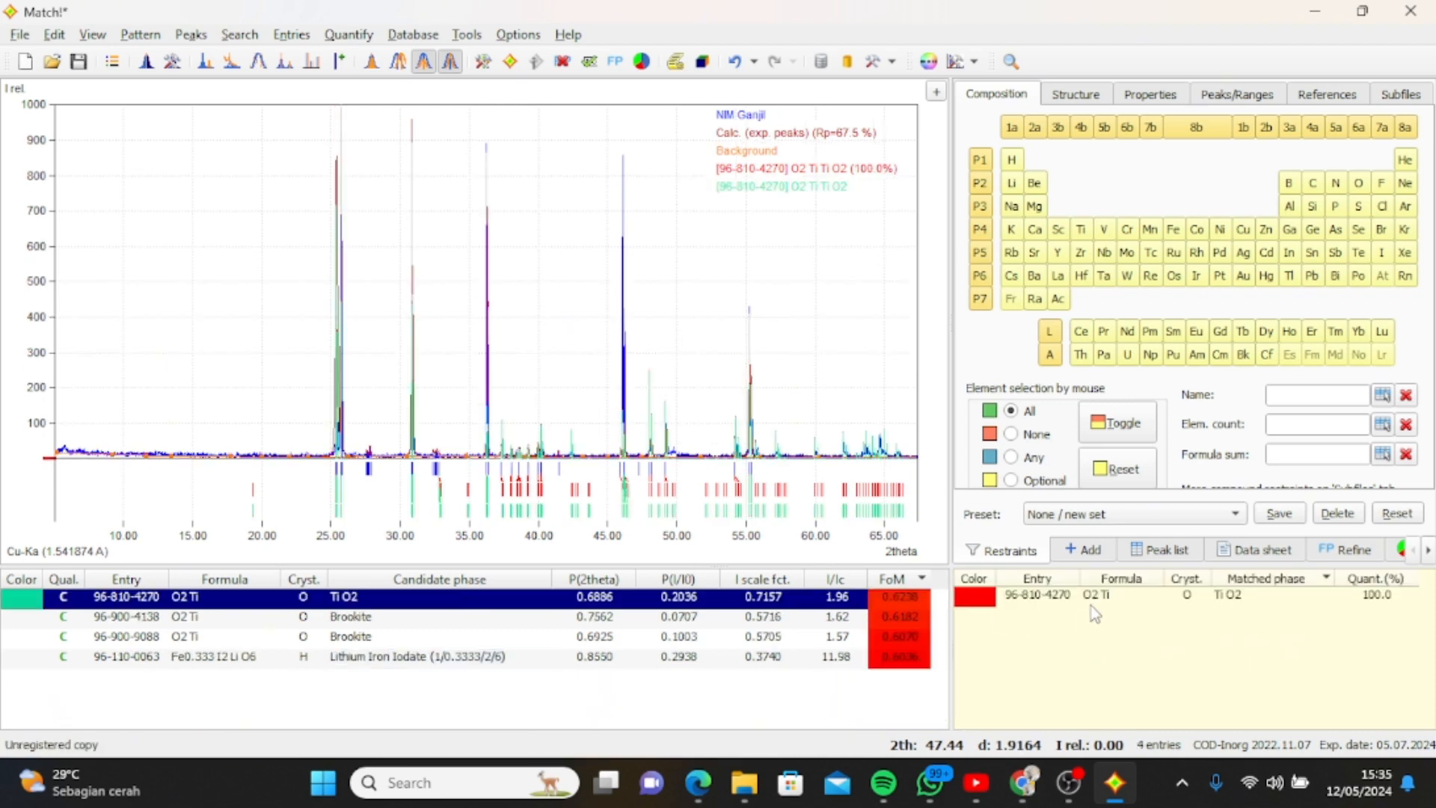
pyautogui.moveTo(1090, 615)
pyautogui.moveTo(1191, 597)
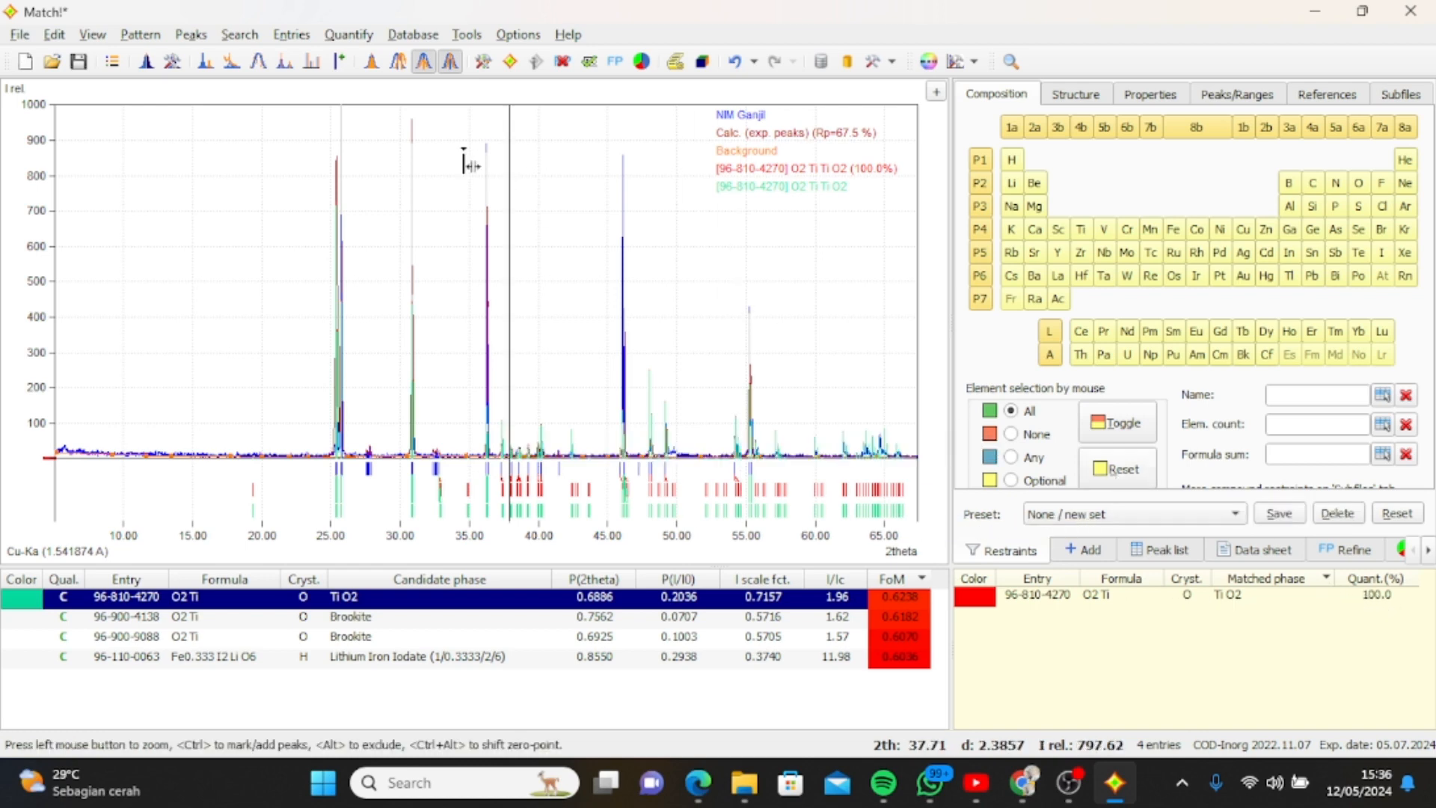
# Examine the peak list of the experimental and reference patterns, and the crystal structure section of the TiO2 entry's data sheet.
pyautogui.click(1150, 562)
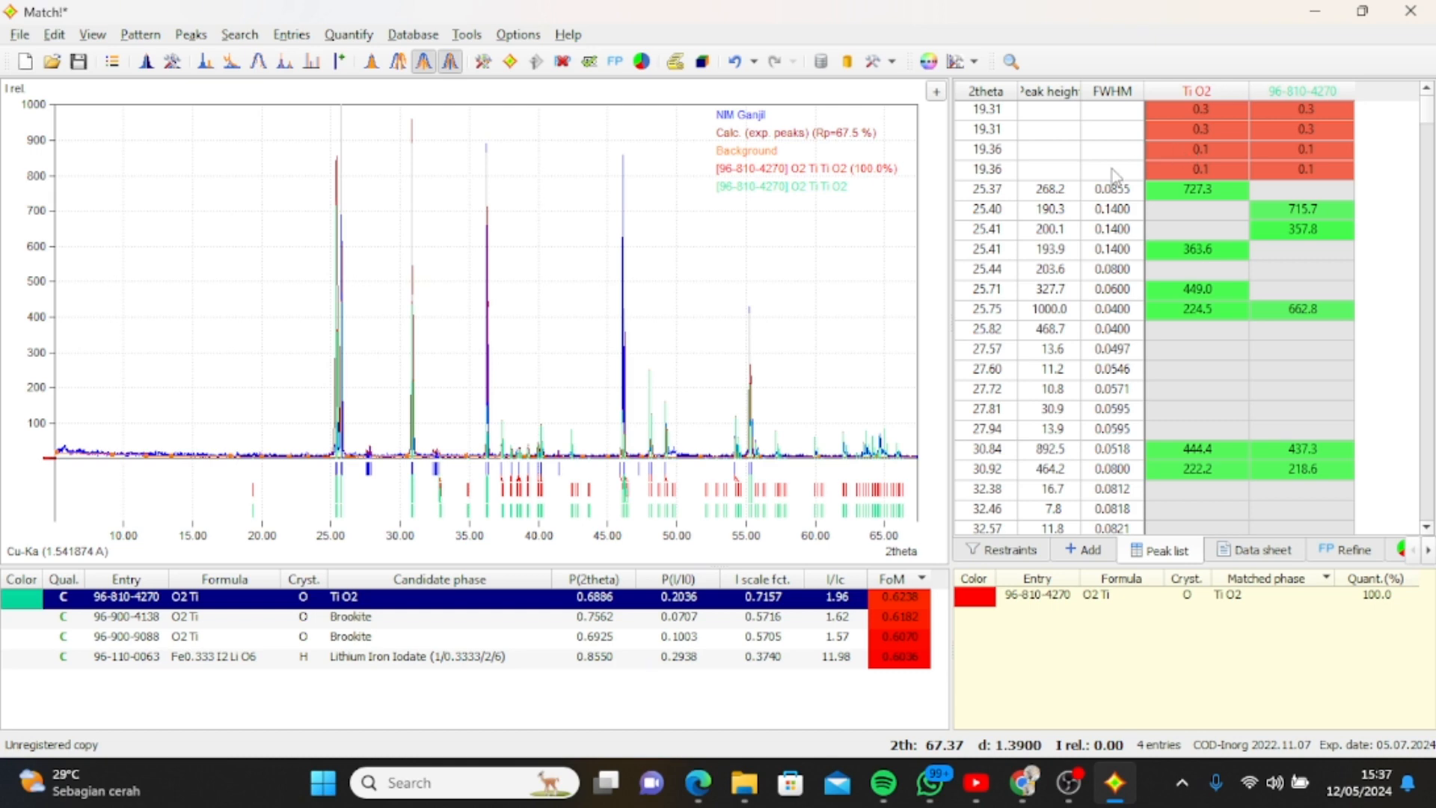
pyautogui.click(1243, 554)
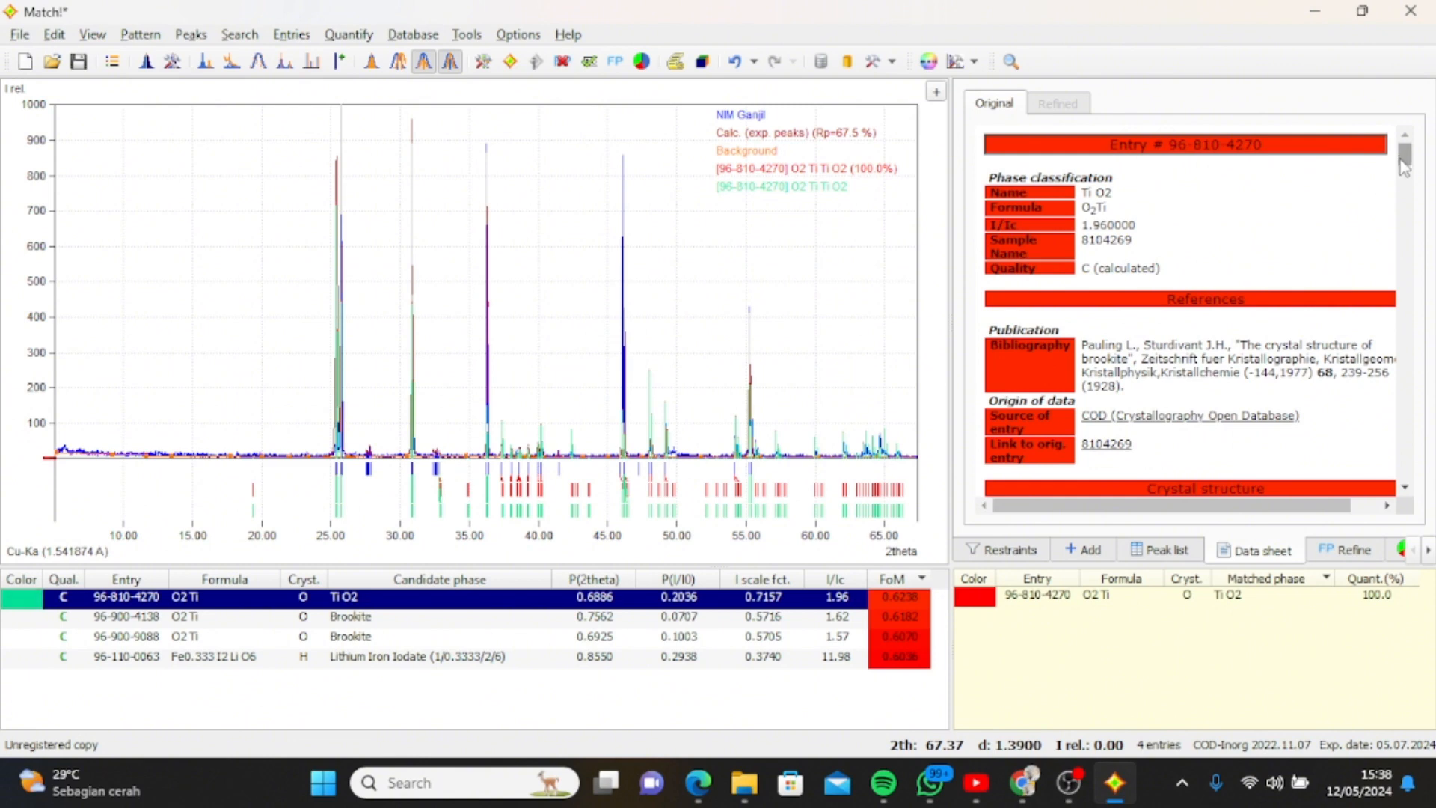
pyautogui.moveTo(1404, 166); pyautogui.dragTo(1341, 183)
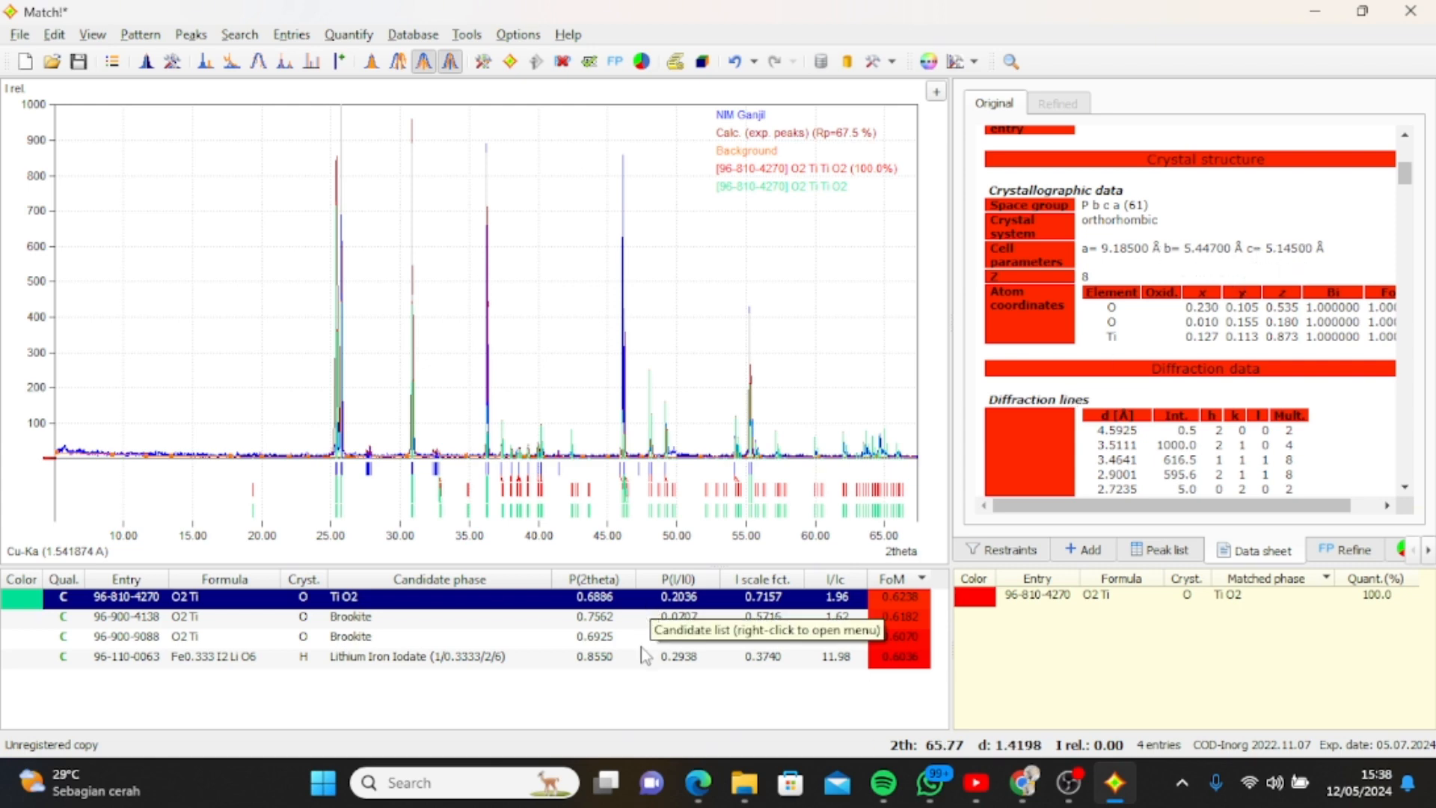
# Switch to File Explorer and view the crystal lattice image ORTHOPHOMBIC.png from the Downloads folder.
pyautogui.click(745, 782)
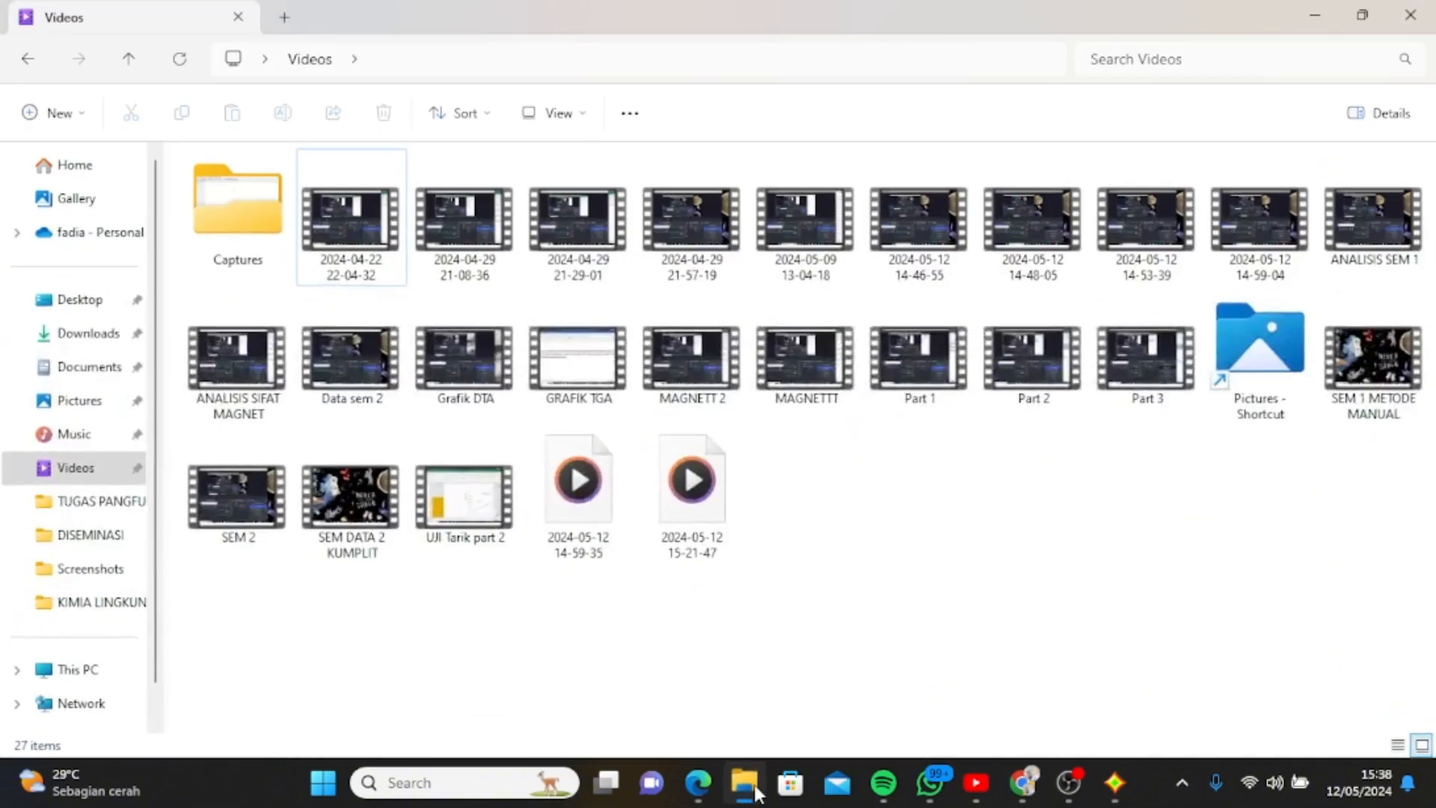
pyautogui.click(113, 334)
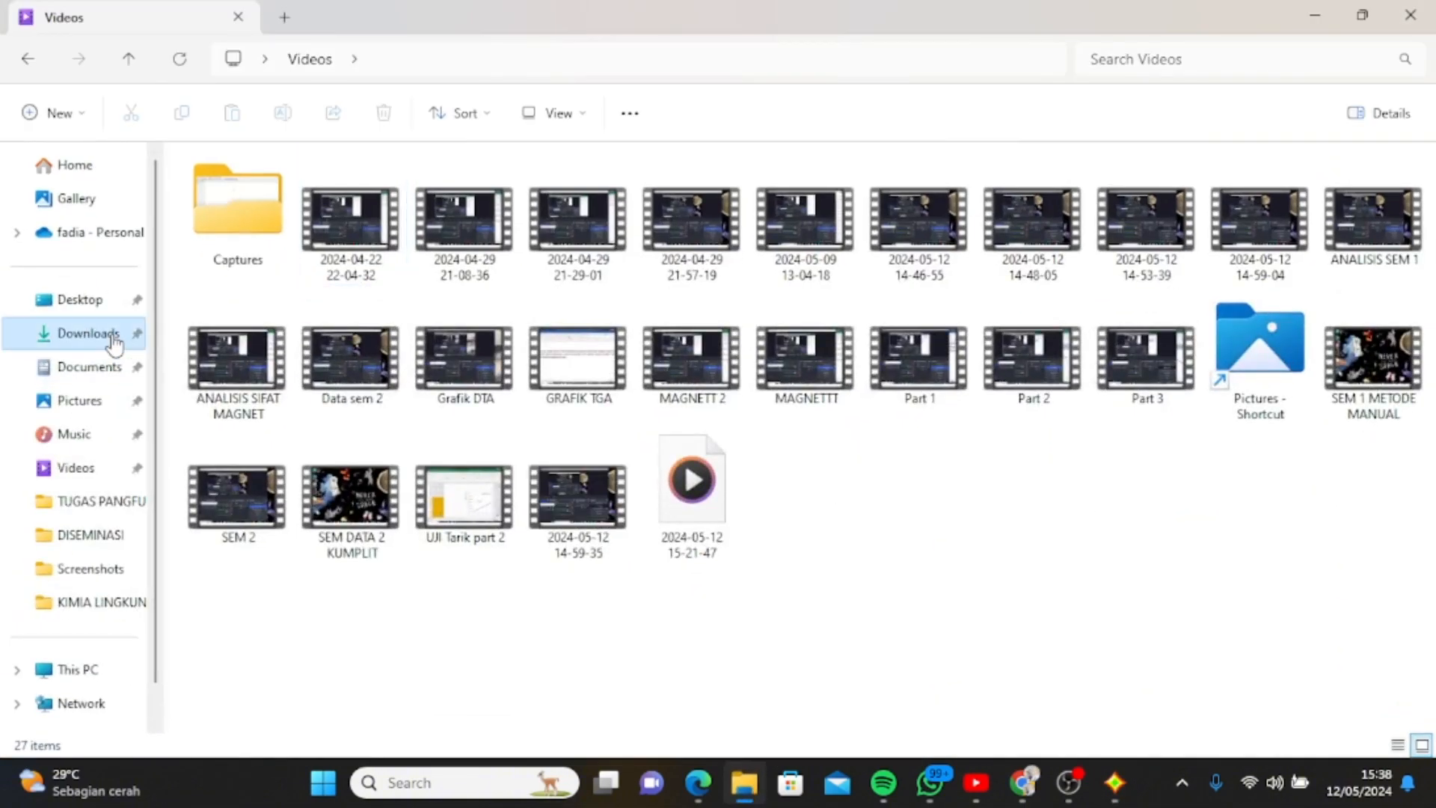
pyautogui.doubleClick(217, 255)
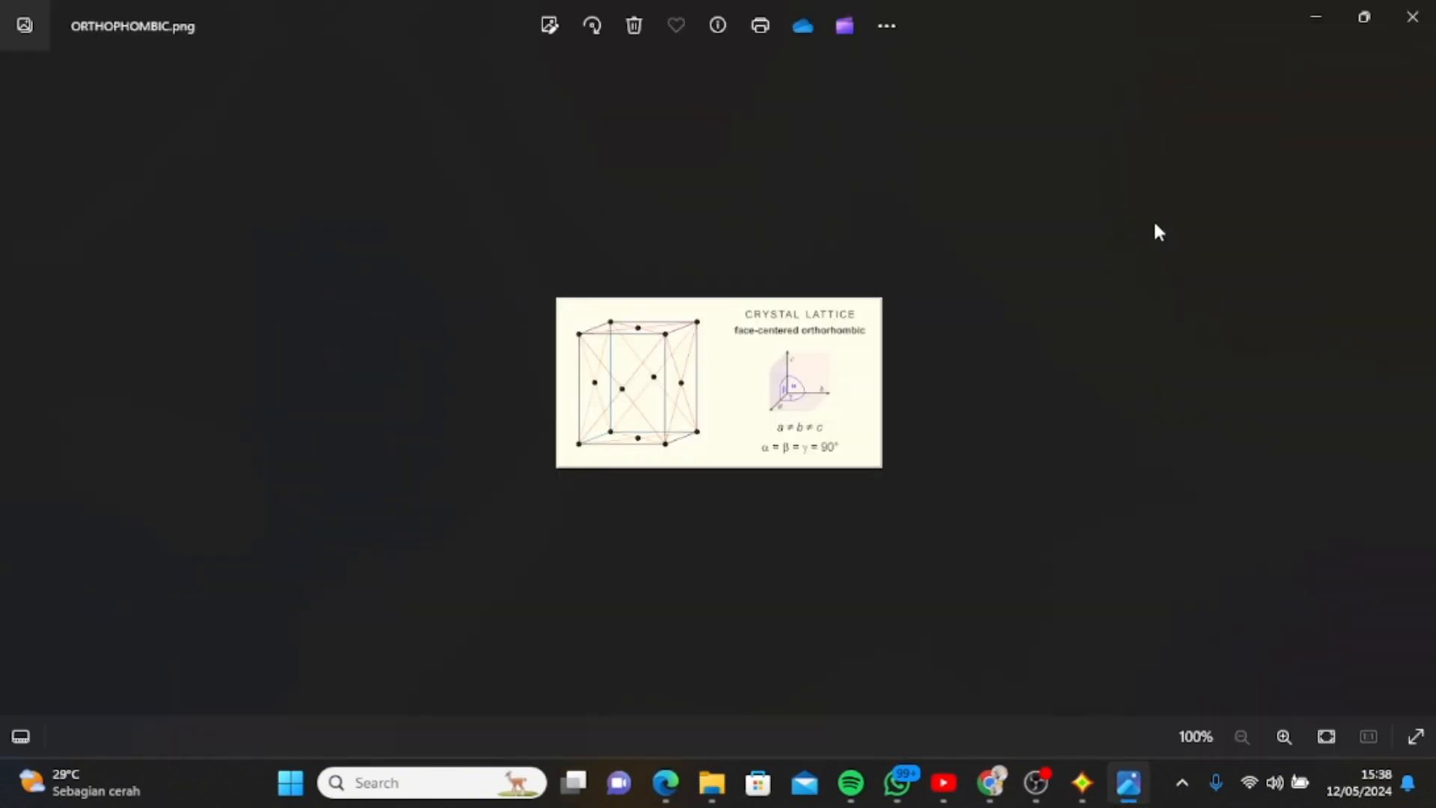
pyautogui.scroll(5, 1067, 308)
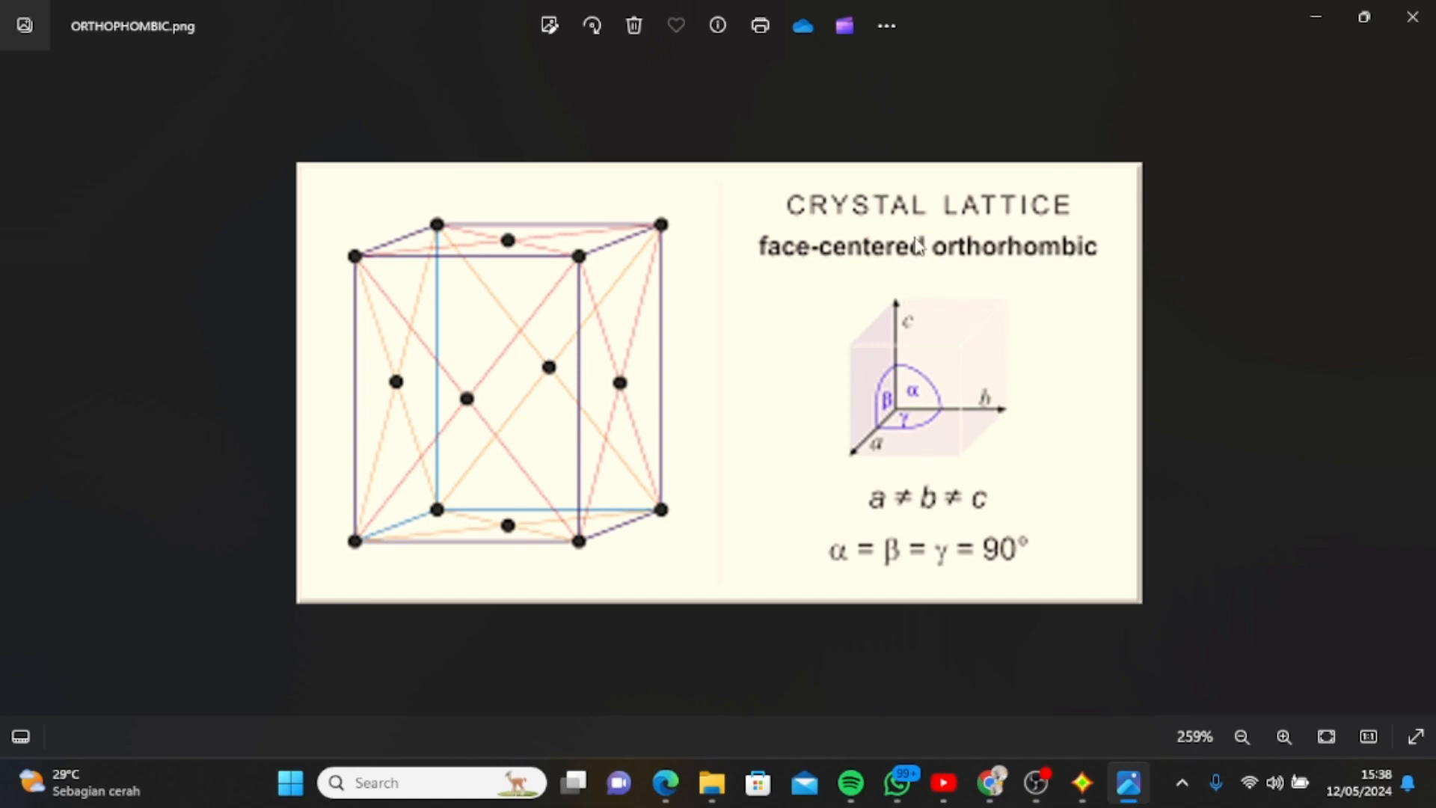
pyautogui.scroll(-2, 914, 246)
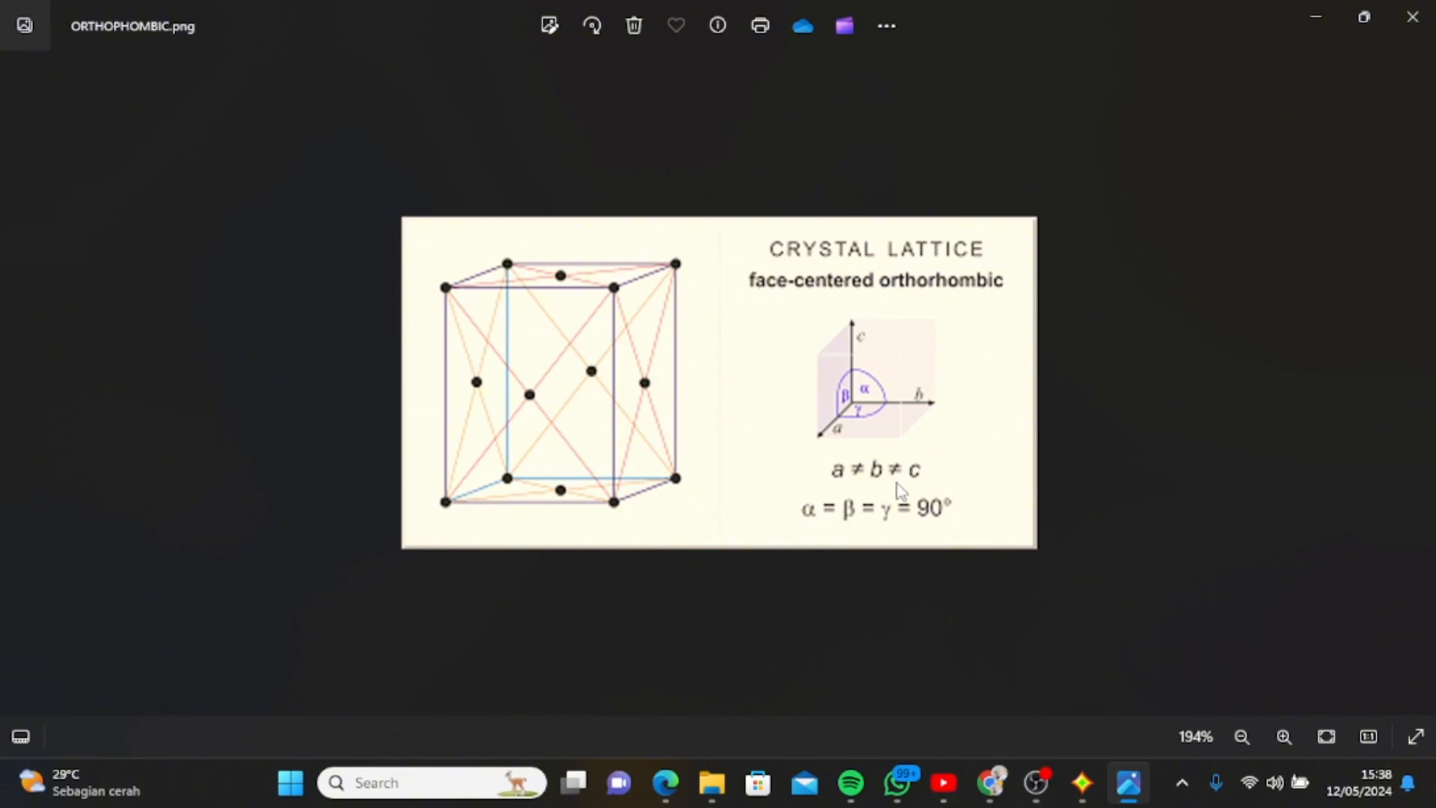
# Switch back to Match! and review the beginning of the TiO2 entry's data sheet.
pyautogui.click(1082, 782)
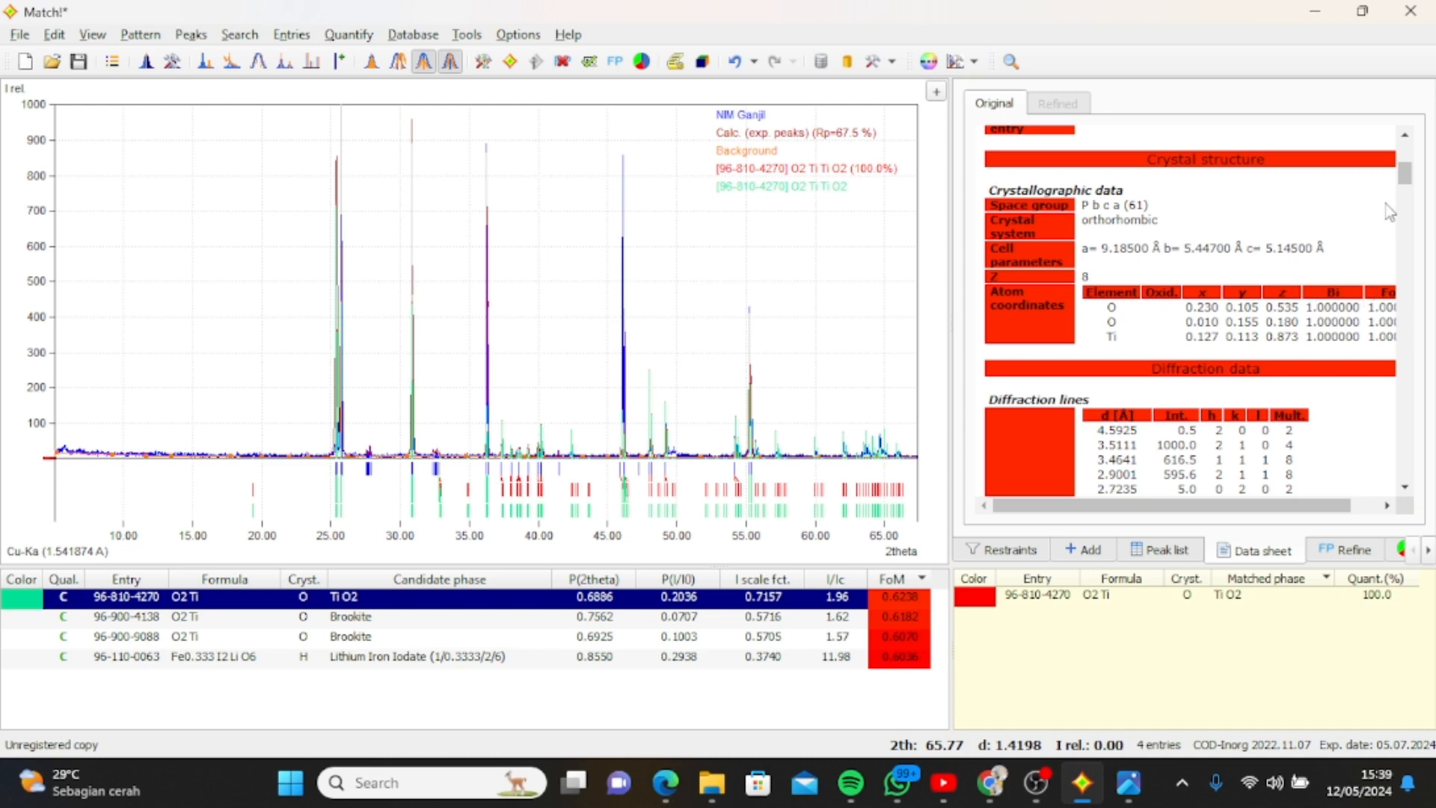
pyautogui.moveTo(1404, 182); pyautogui.dragTo(1391, 153)
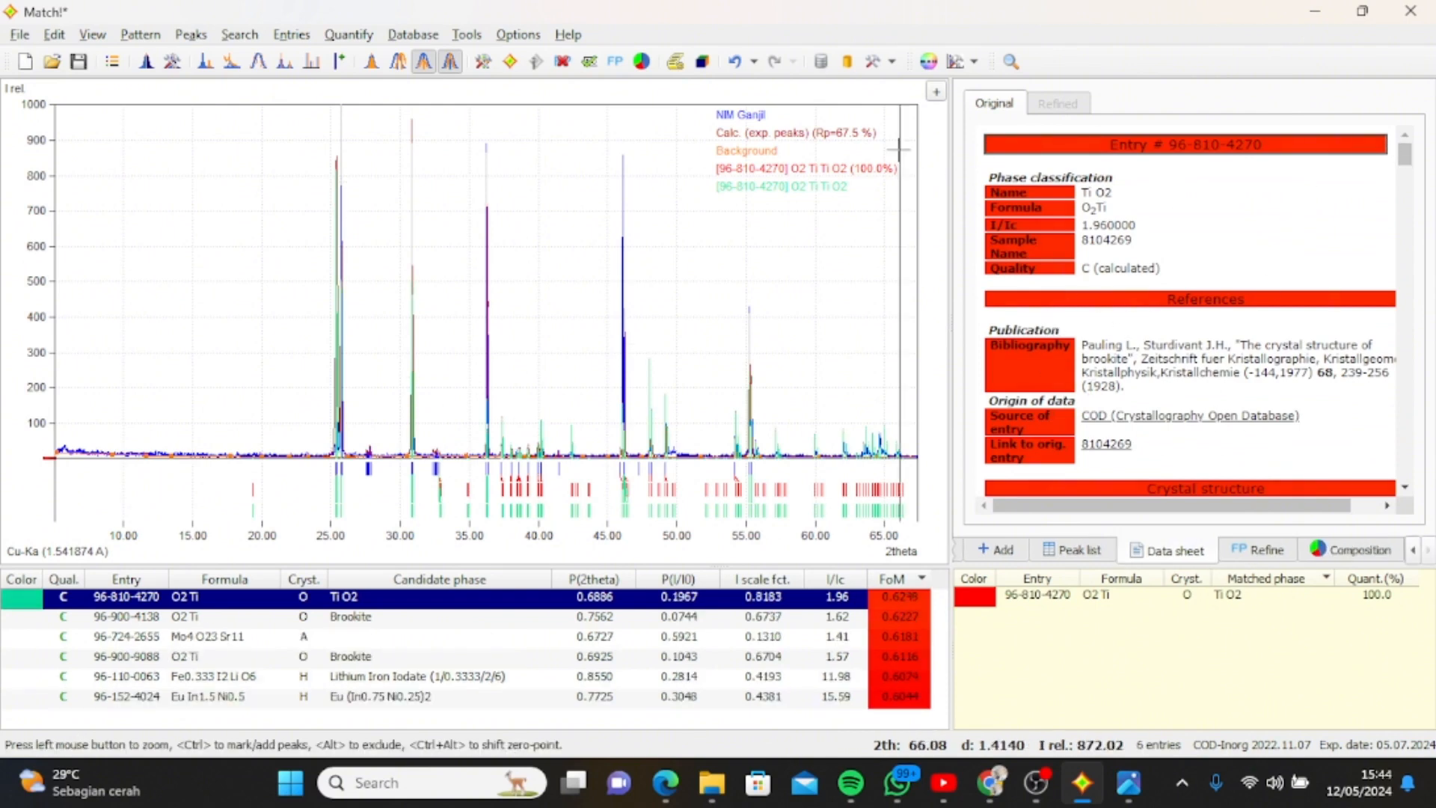
# Generate the phase analysis report for NIM Ganjil and review it from the sample data through to the diffraction pattern.
pyautogui.click(676, 62)
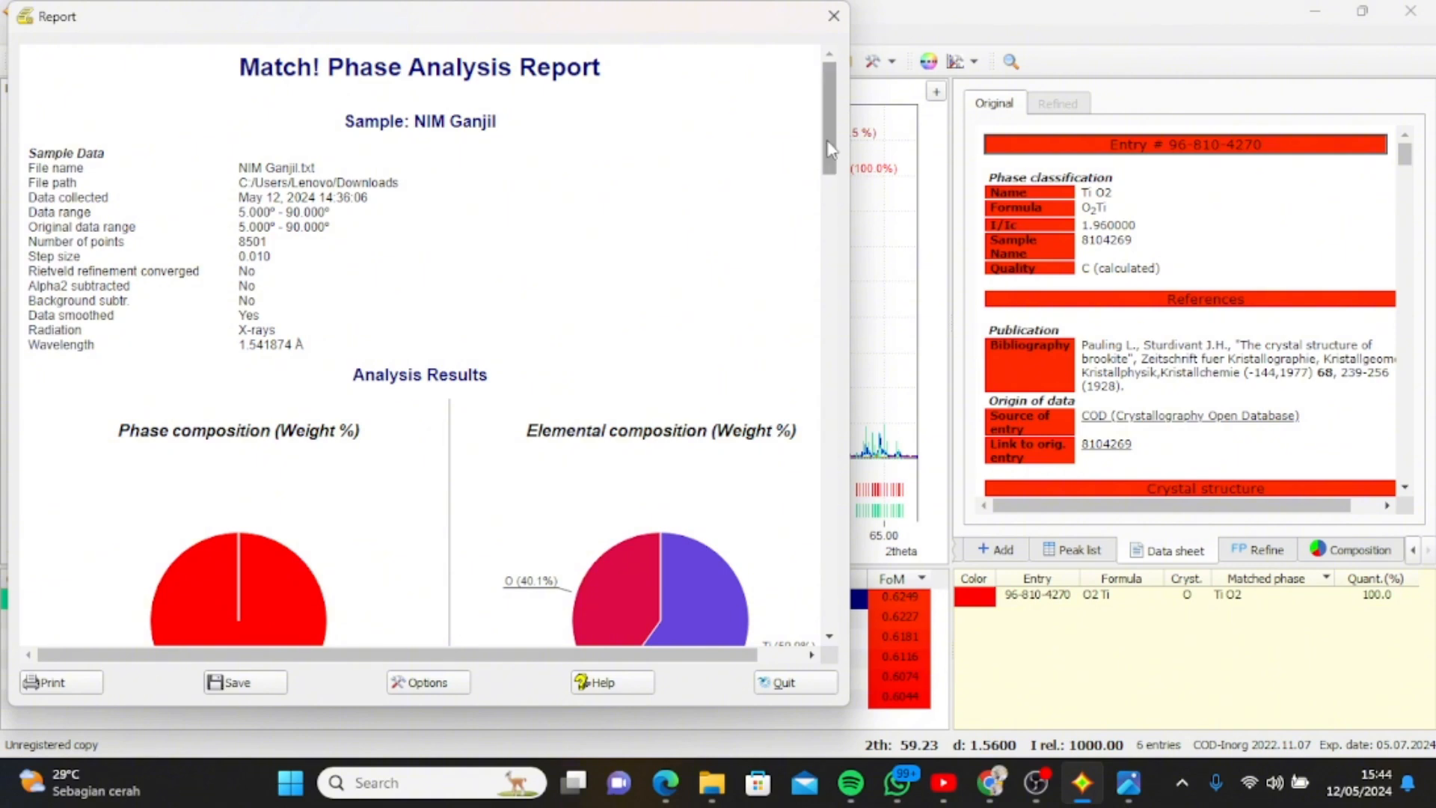
pyautogui.scroll(-2, 830, 150)
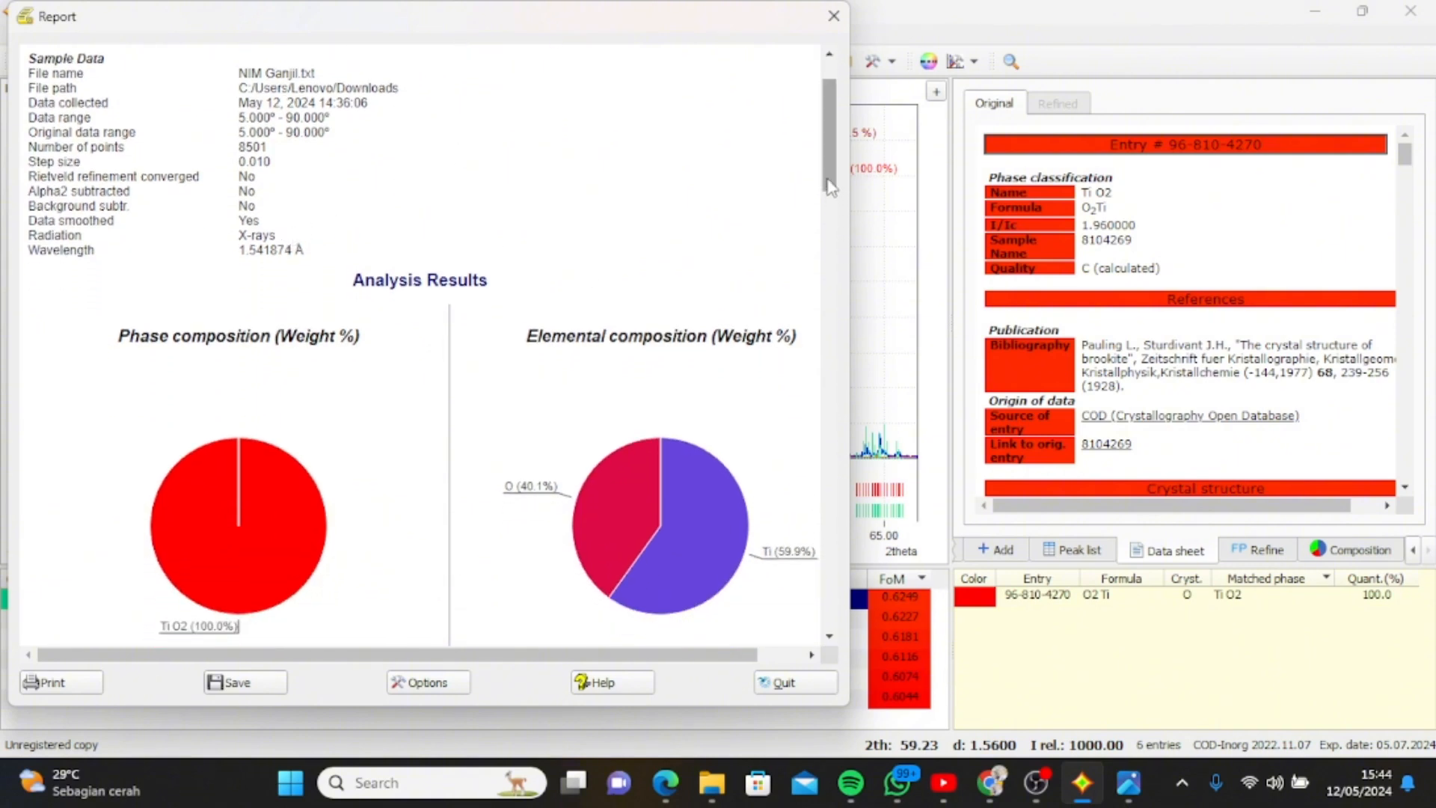
pyautogui.scroll(-4, 831, 187)
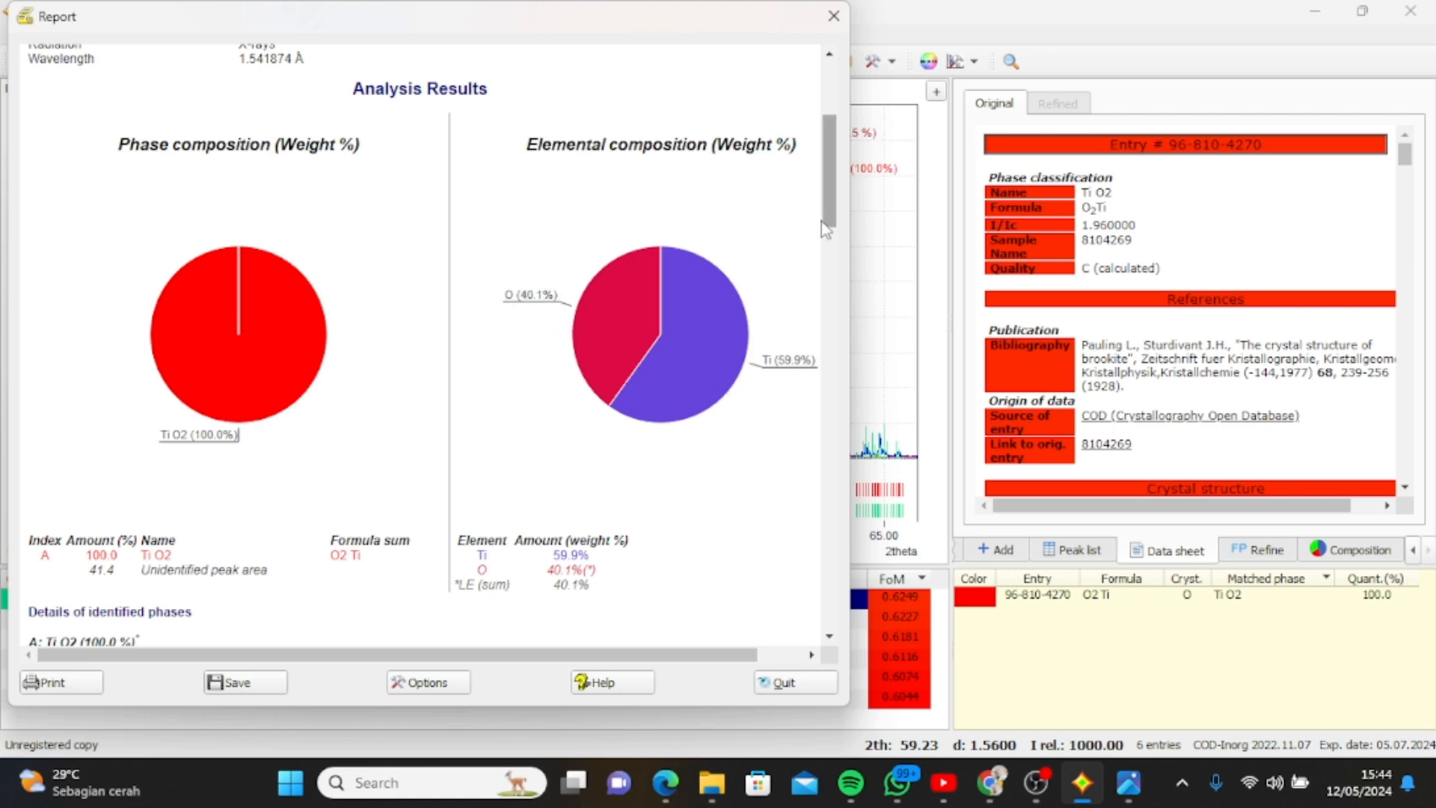
pyautogui.moveTo(829, 221); pyautogui.dragTo(807, 631)
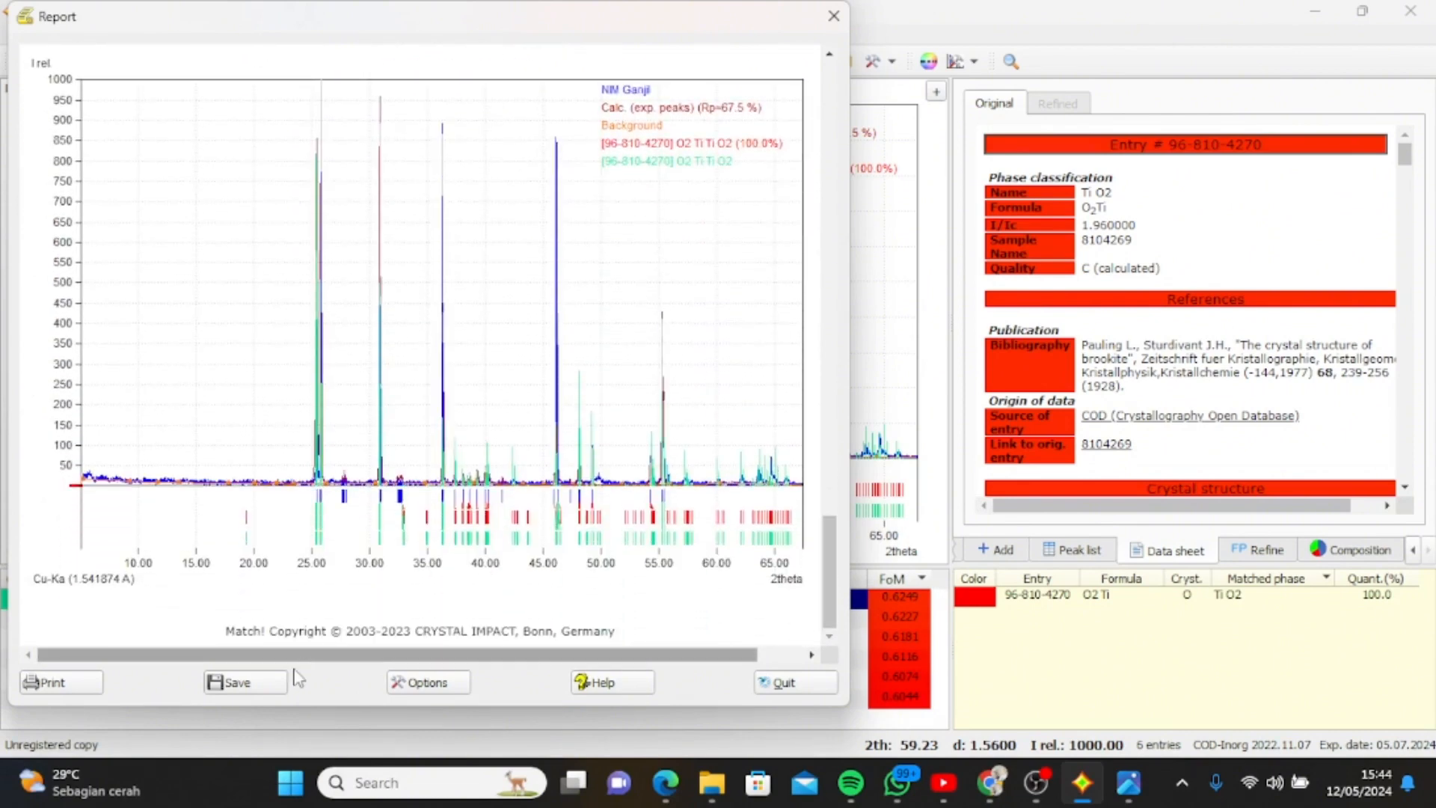
# Start saving the report and browse to the folder Documents > KULIAH > SEMESTER 6 > ANORGANIK.
pyautogui.click(259, 685)
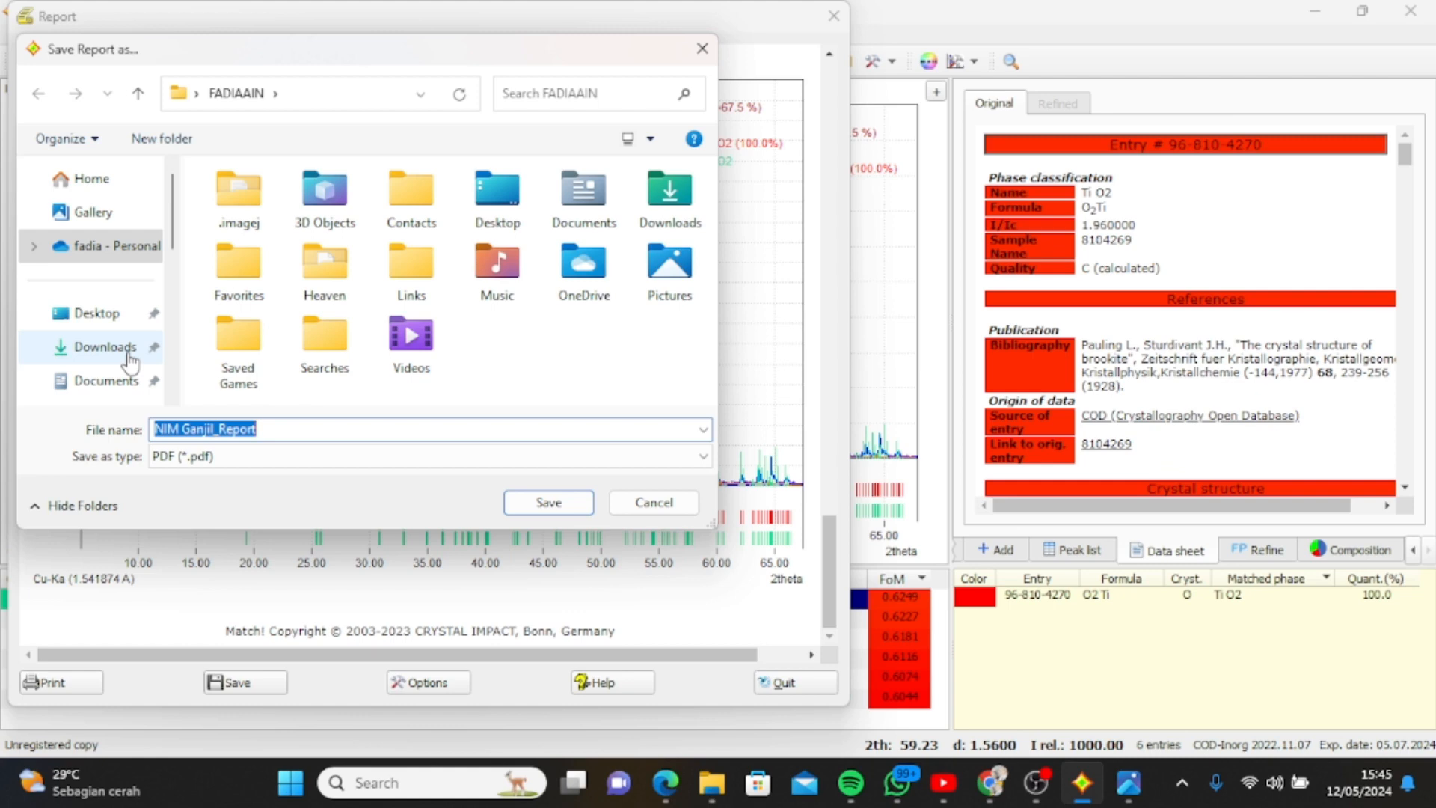
pyautogui.click(109, 380)
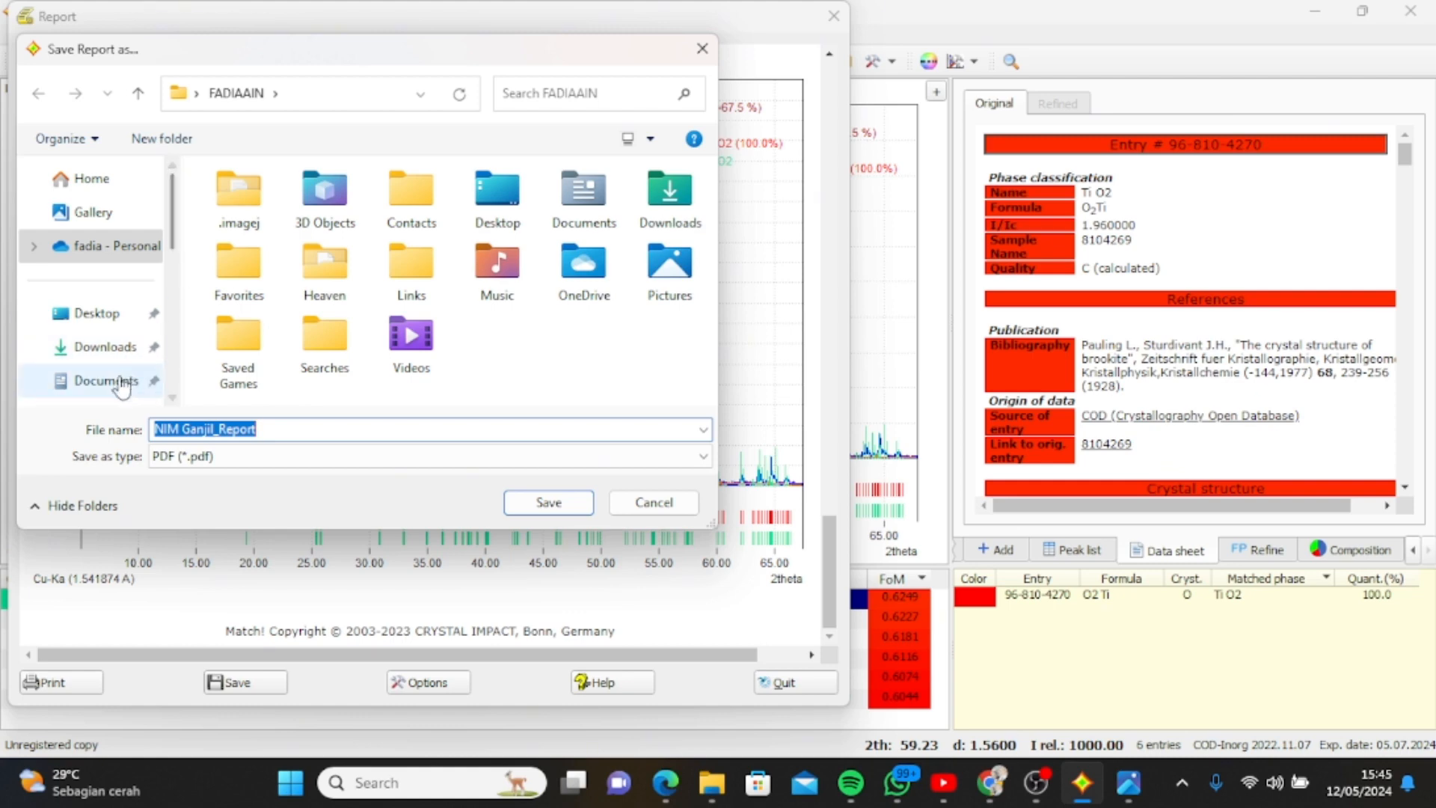
pyautogui.doubleClick(247, 267)
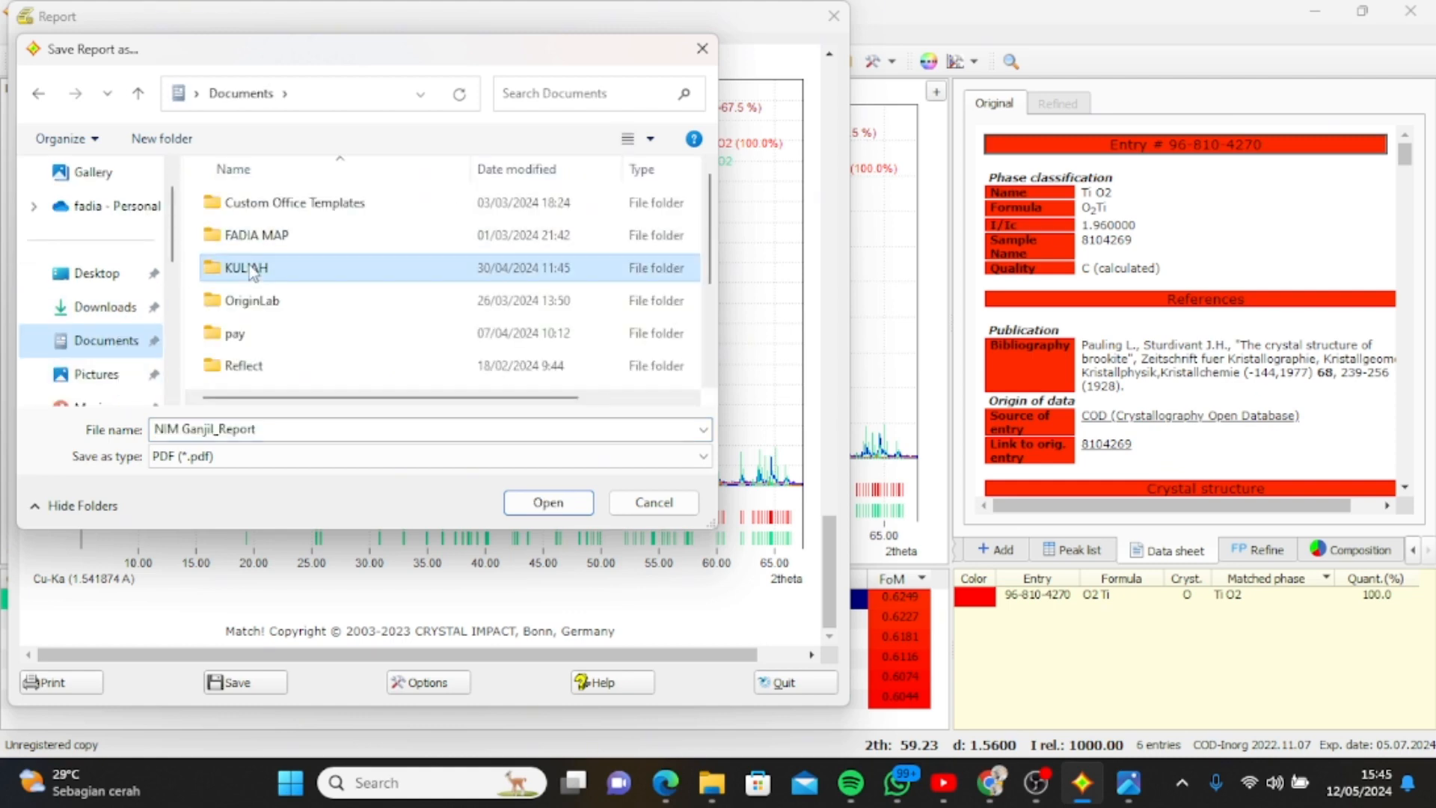
pyautogui.doubleClick(258, 241)
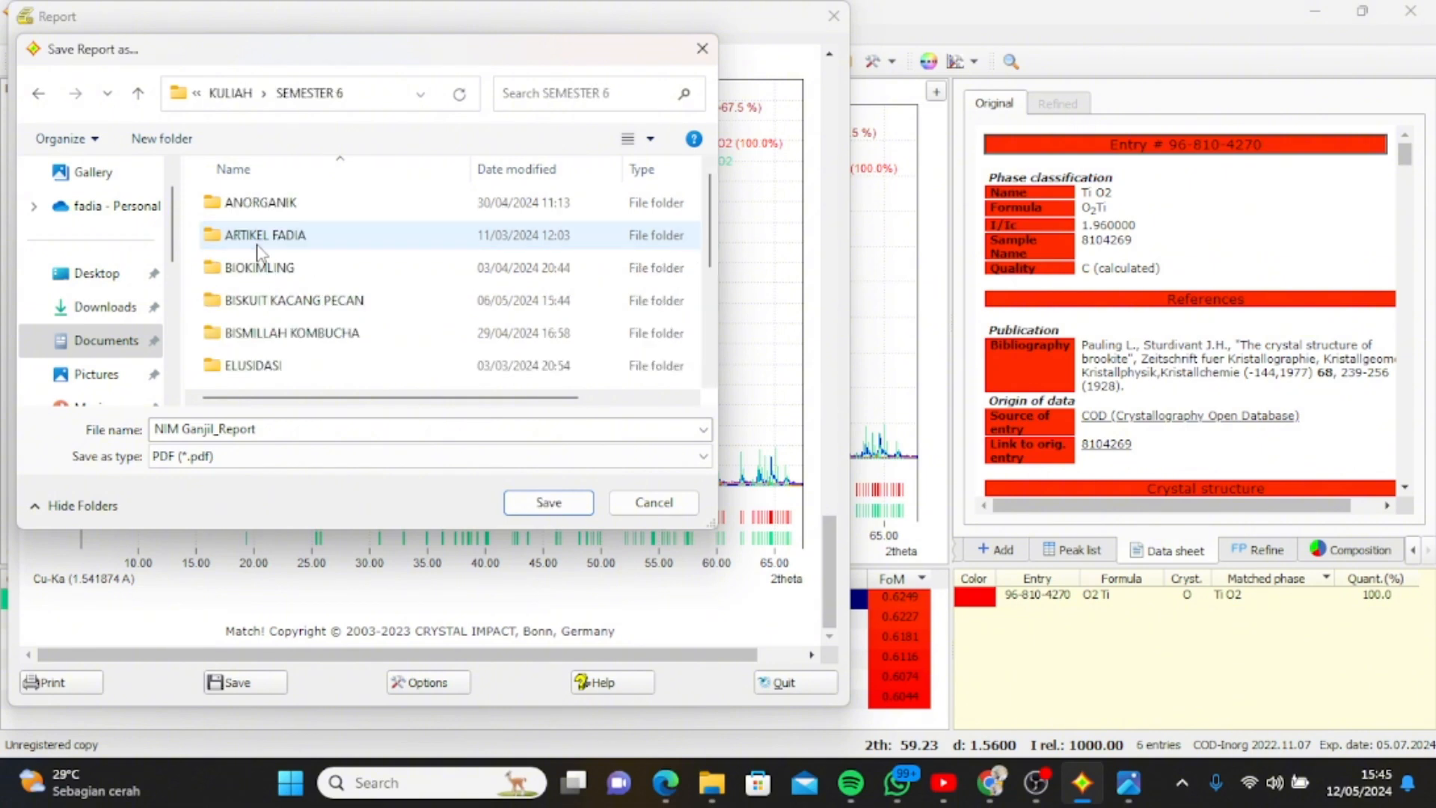
pyautogui.doubleClick(282, 206)
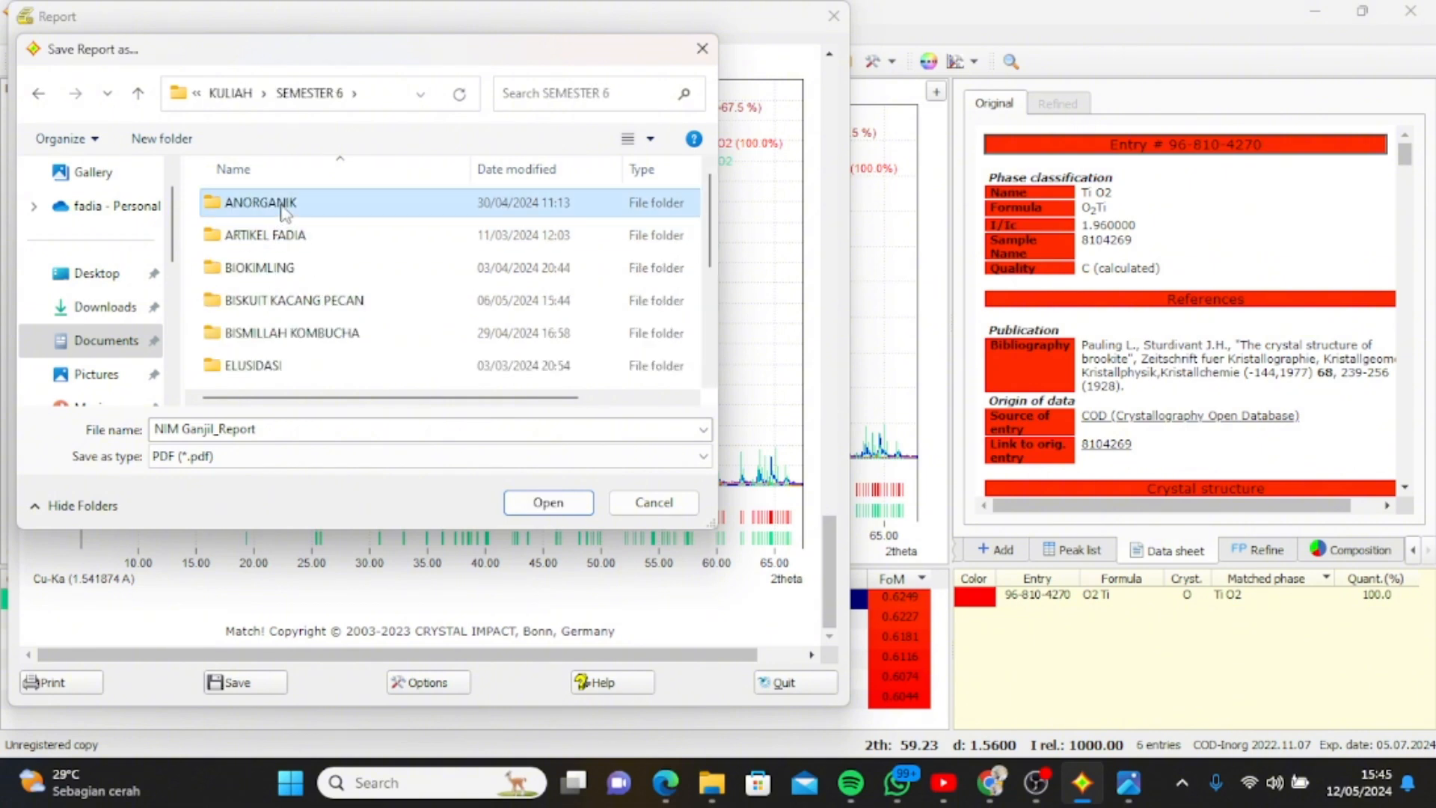
# Create a new folder named XRD MATCH inside ANORGANIK and open it as the save location.
pyautogui.rightClick(191, 263)
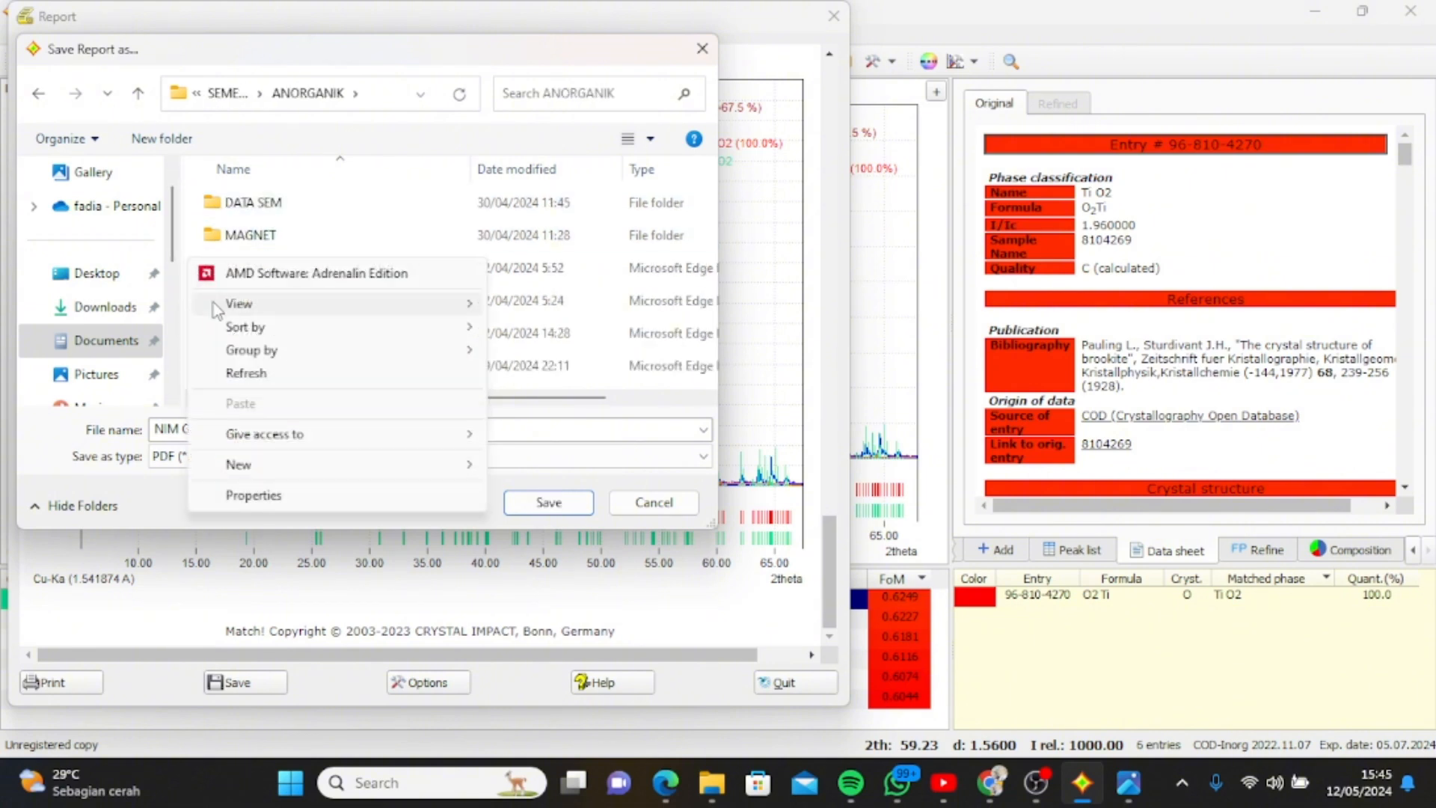
pyautogui.moveTo(347, 463)
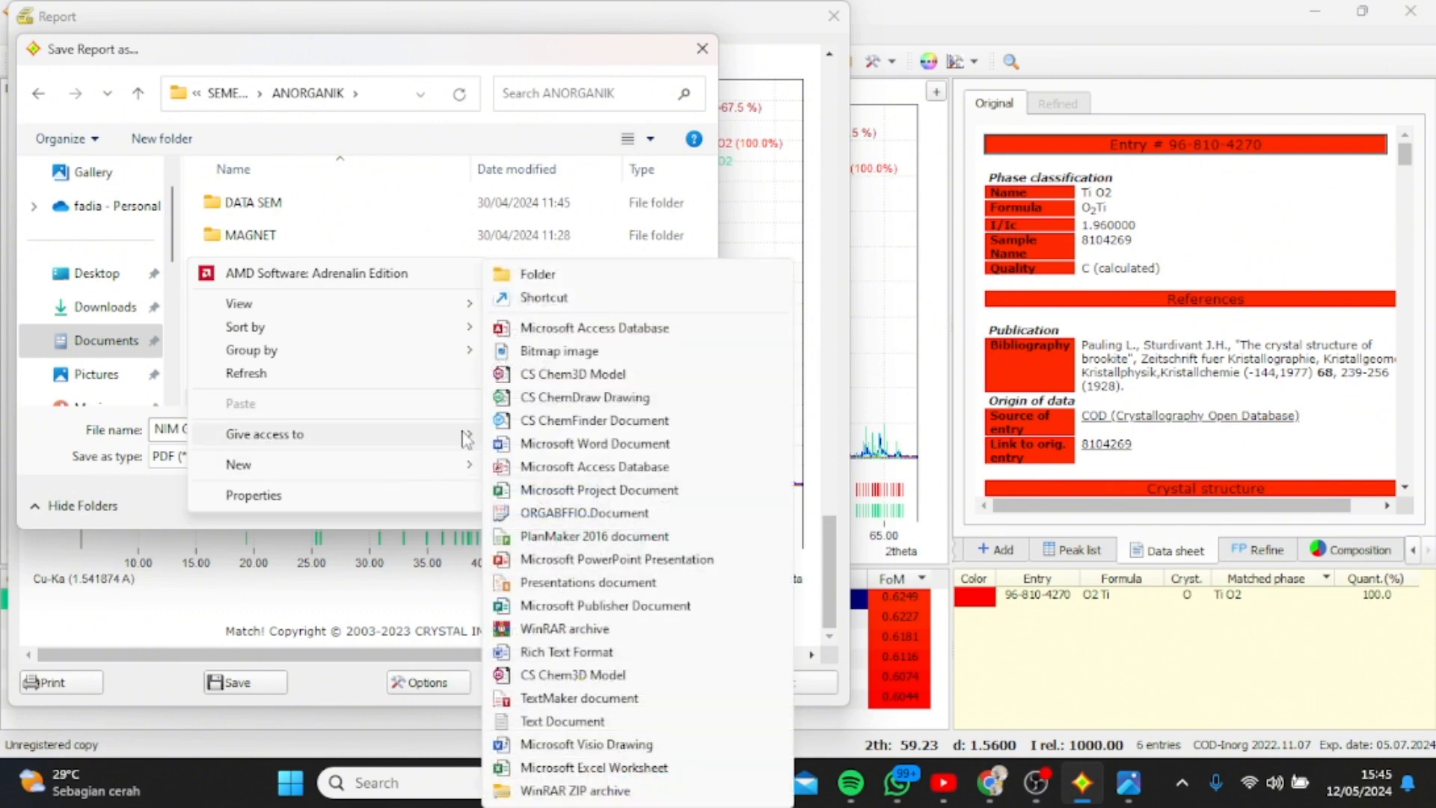
pyautogui.click(527, 275)
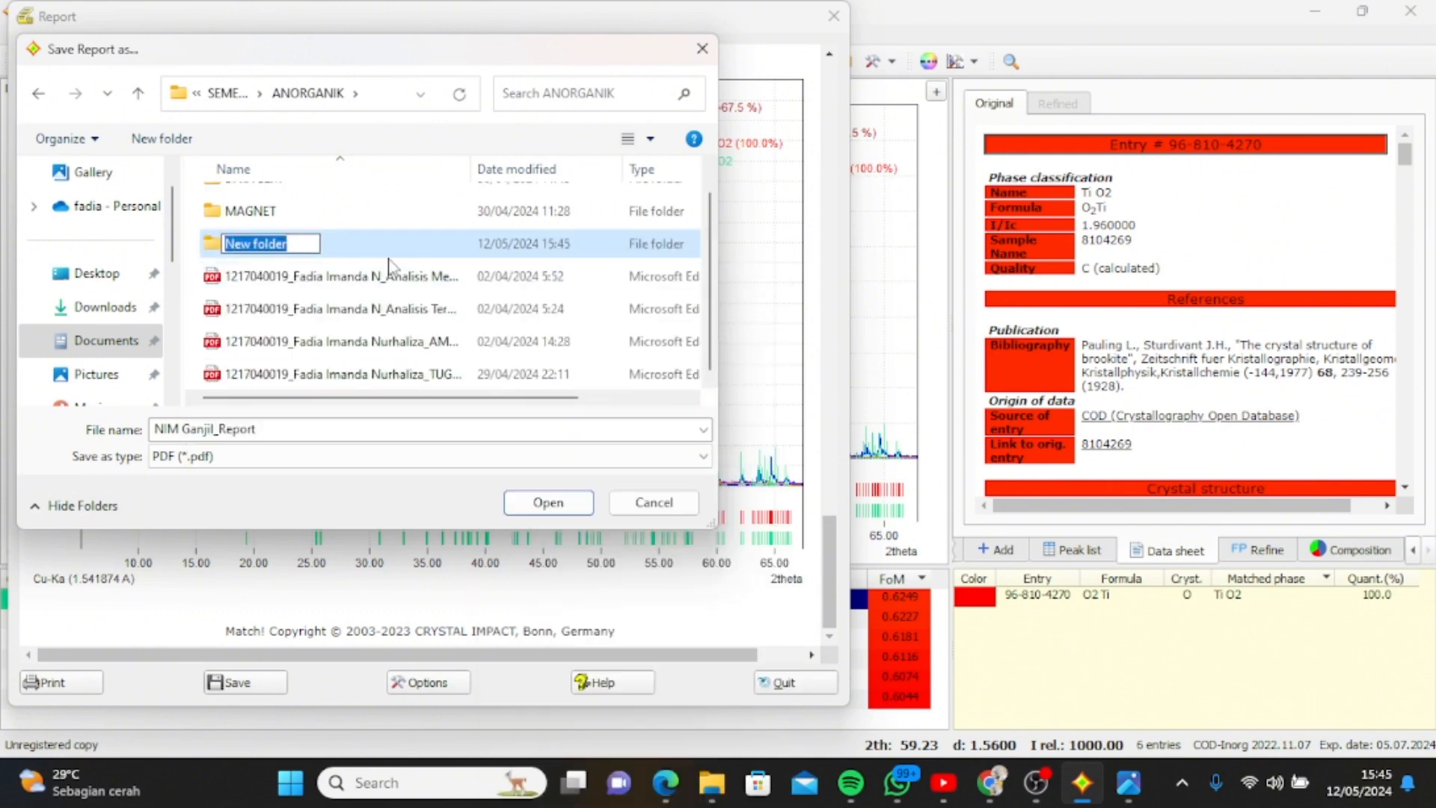
pyautogui.press('BackSpace')
pyautogui.write('XRD ')
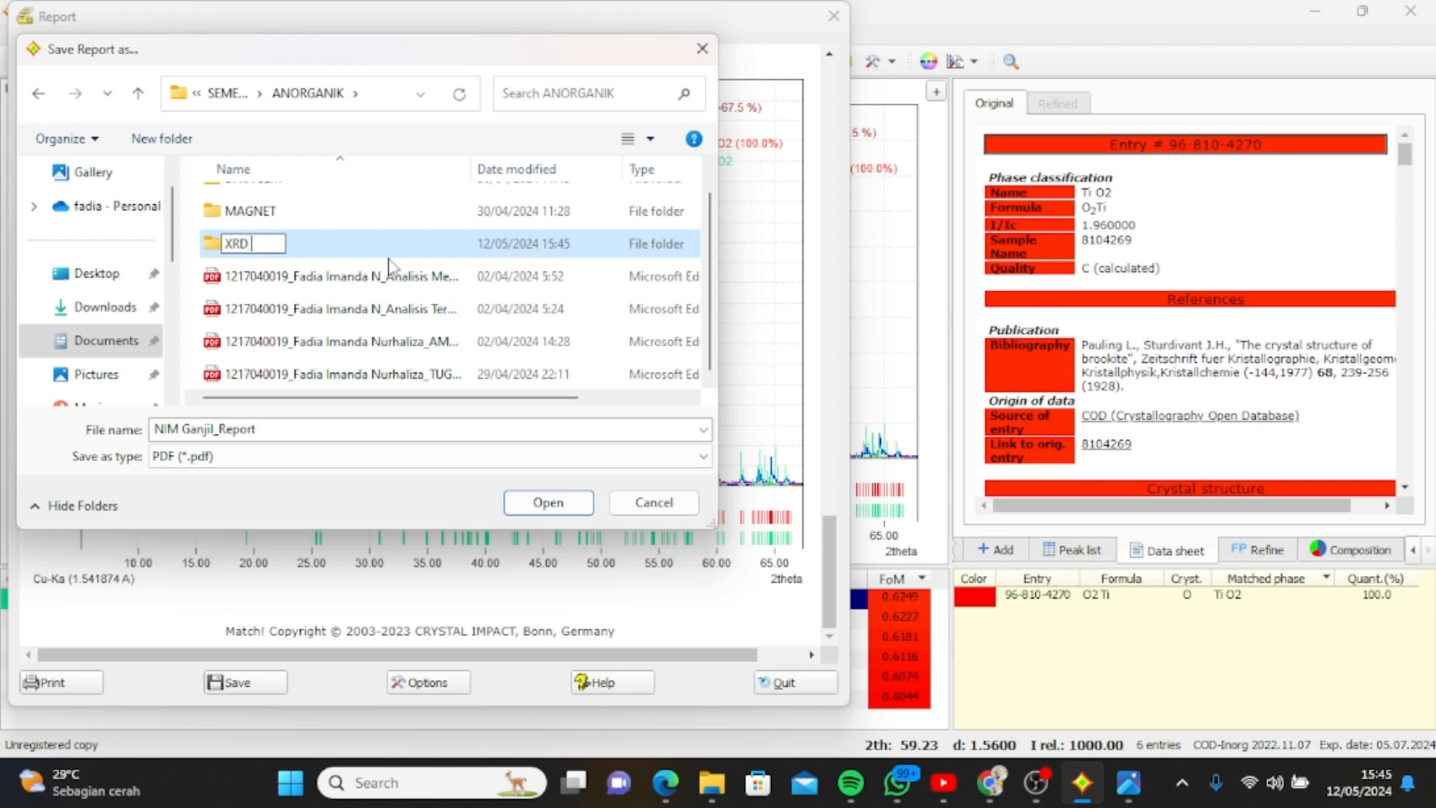
pyautogui.write('MATCH')
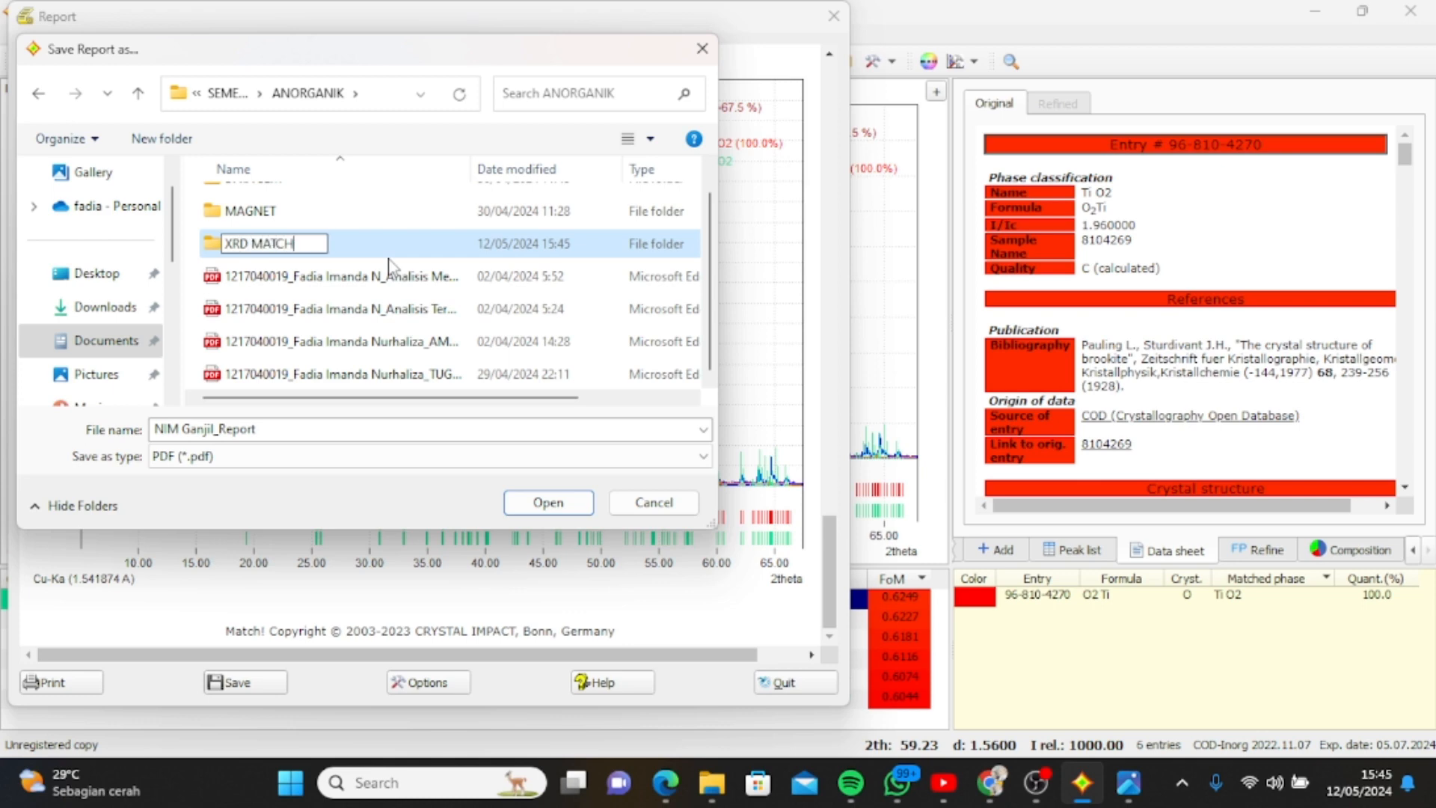
pyautogui.press('Return')
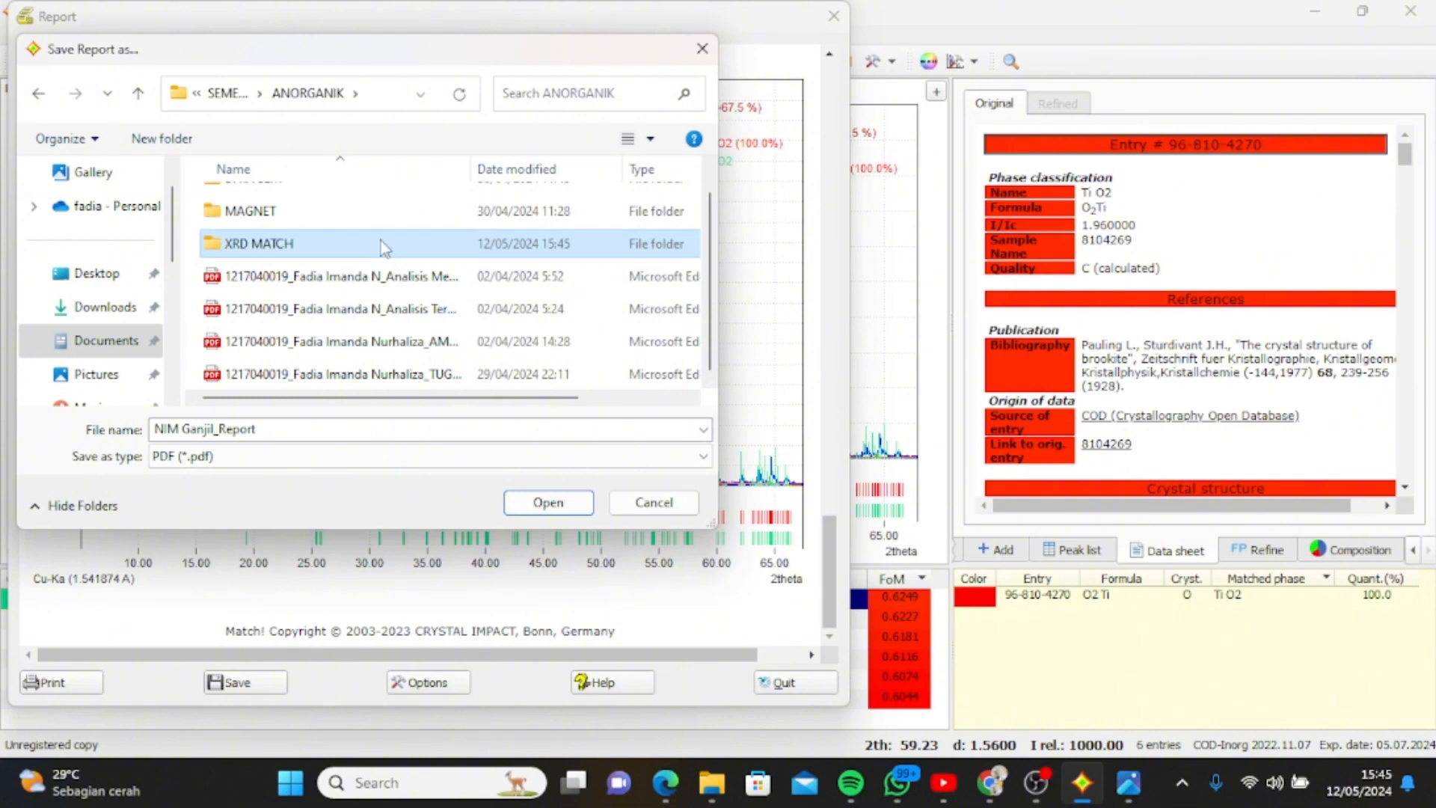
pyautogui.doubleClick(380, 241)
# Name the report NIM Ganjil_Report-XRD and save it in PDF format.
pyautogui.click(296, 429)
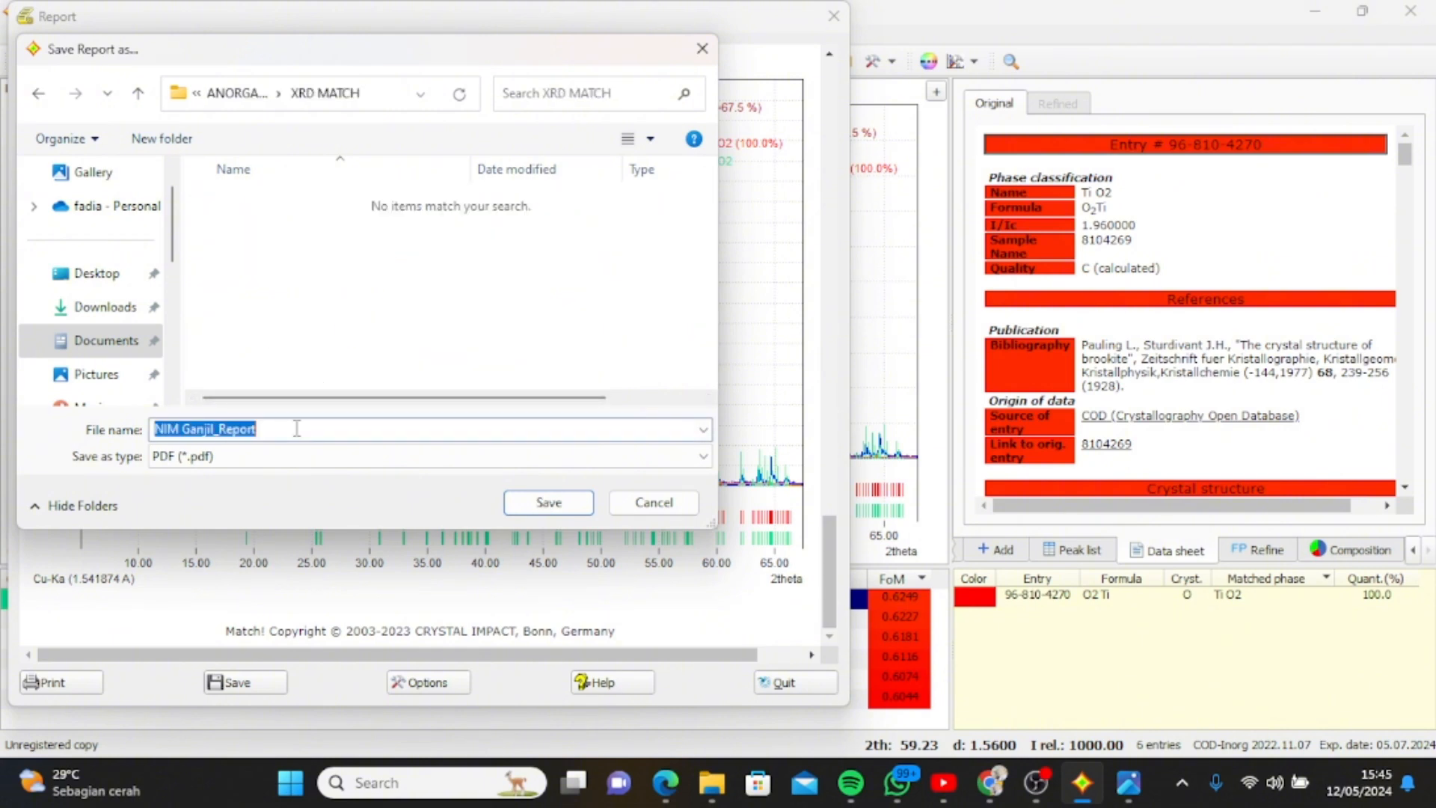
pyautogui.doubleClick(296, 429)
pyautogui.click(297, 428)
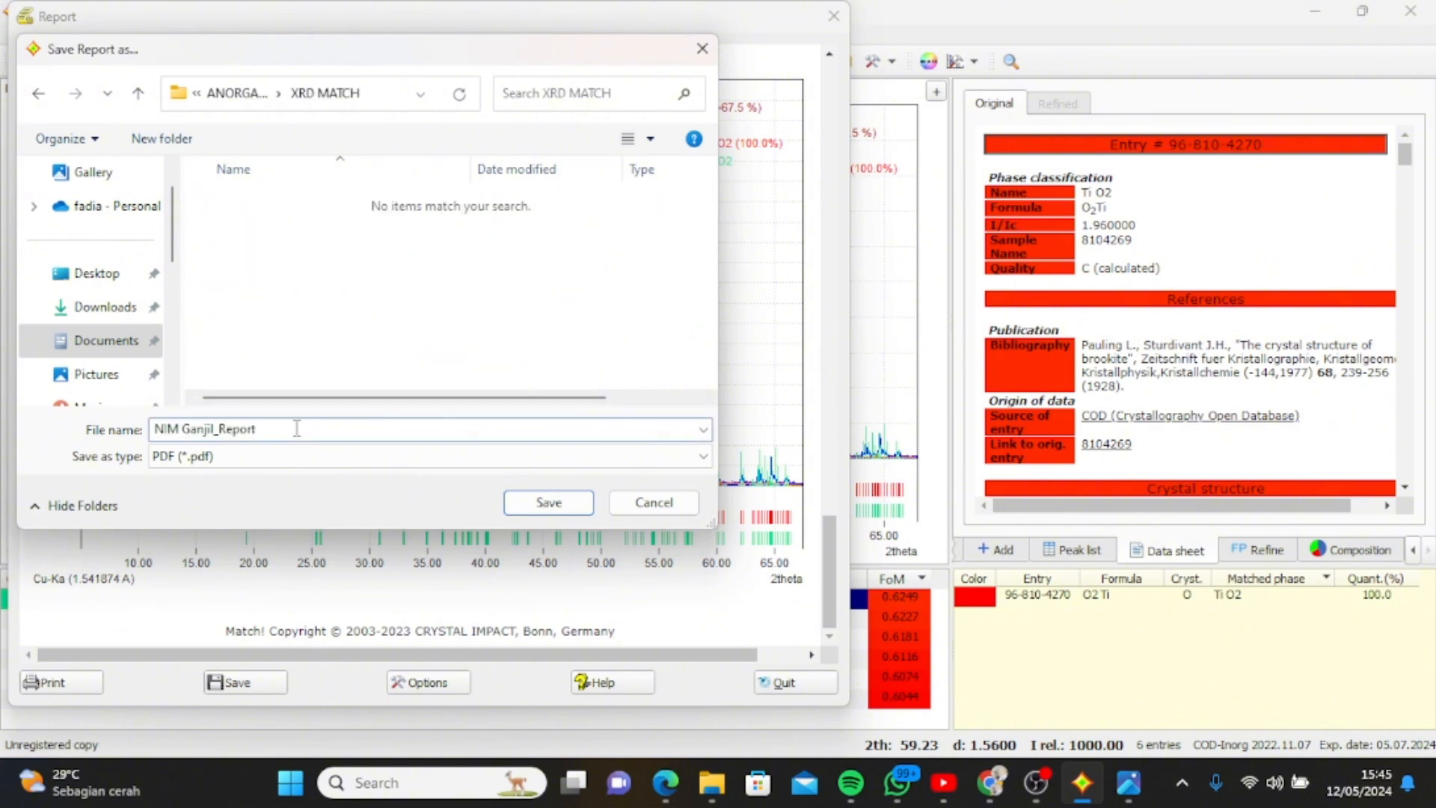
pyautogui.write('-XRD')
pyautogui.click(355, 458)
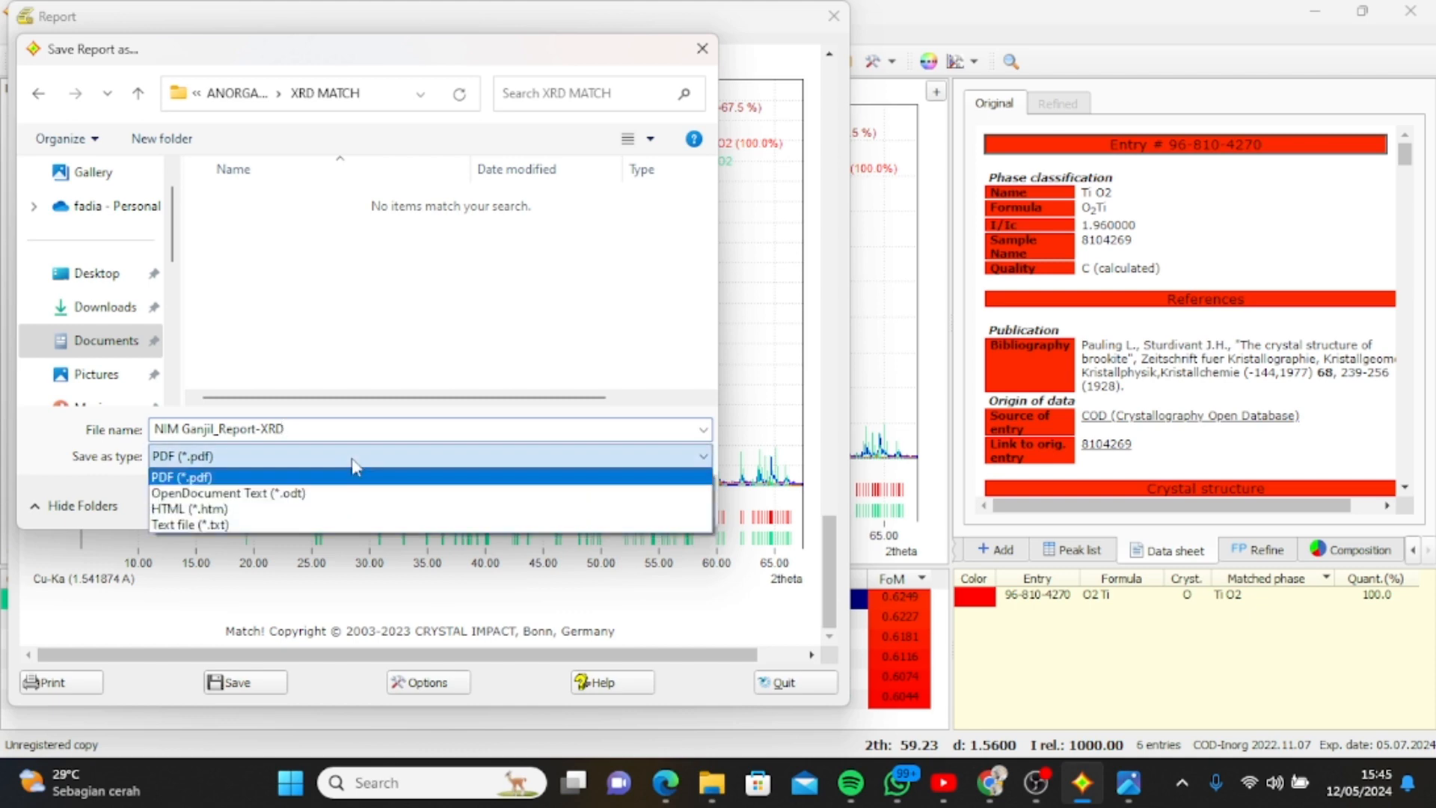
pyautogui.click(353, 461)
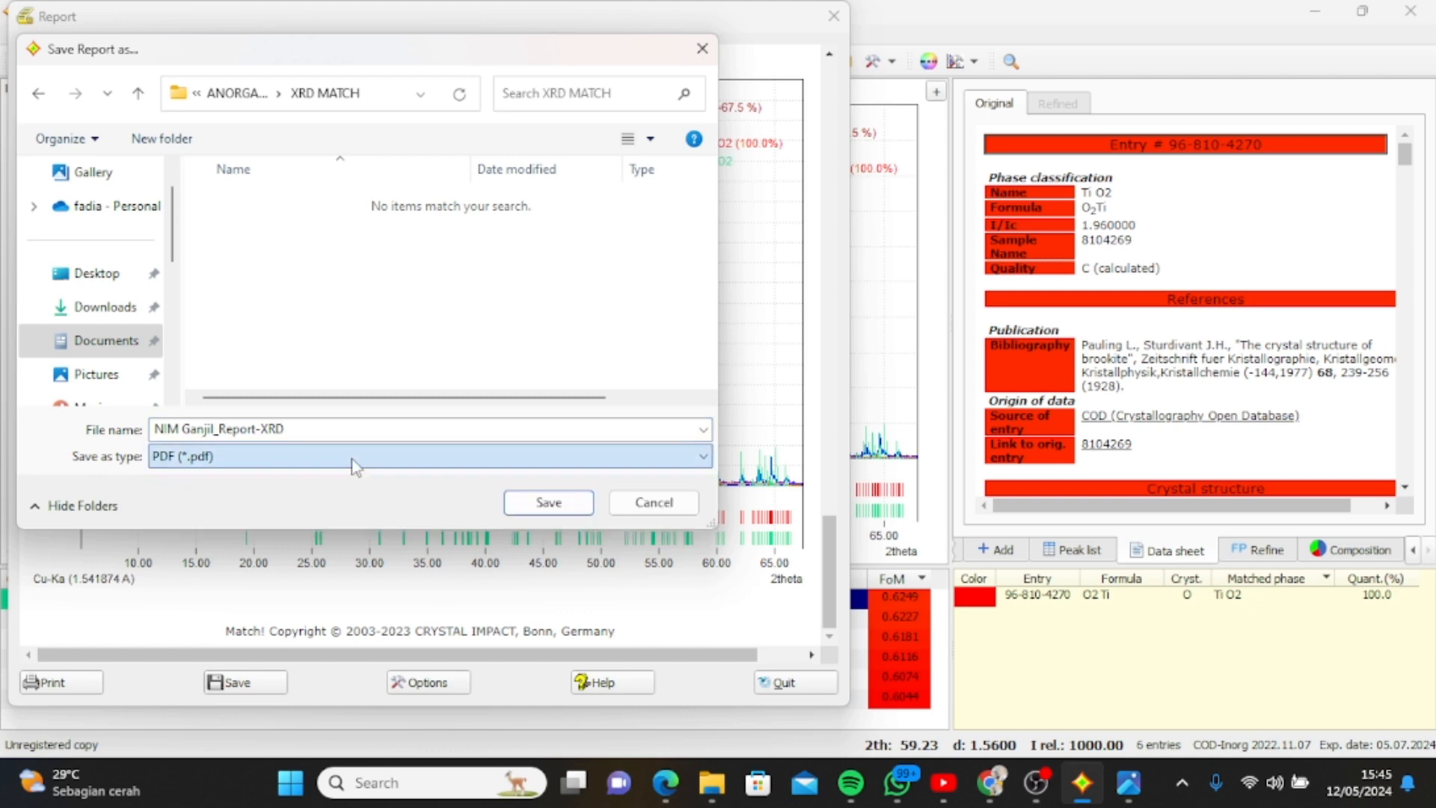
pyautogui.click(546, 503)
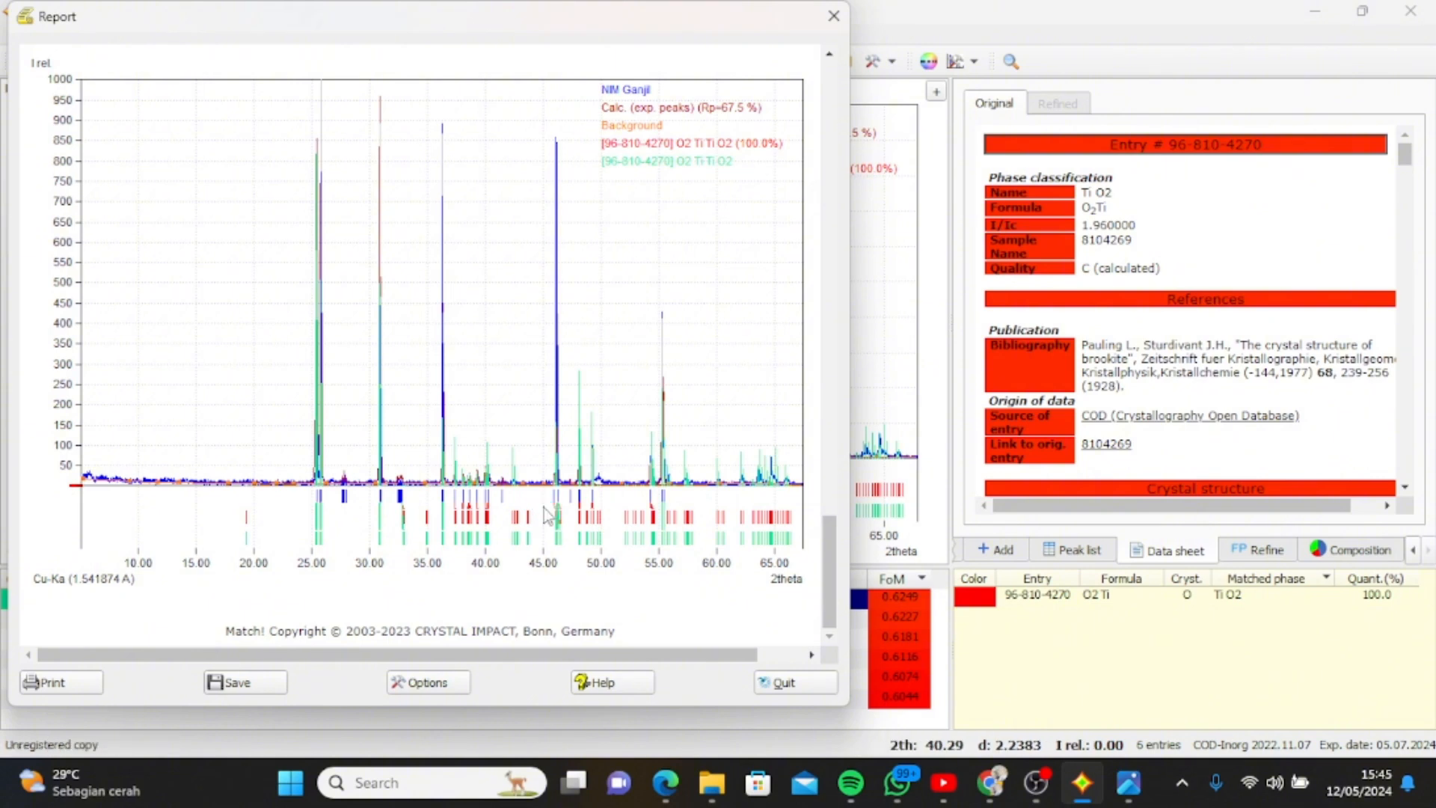